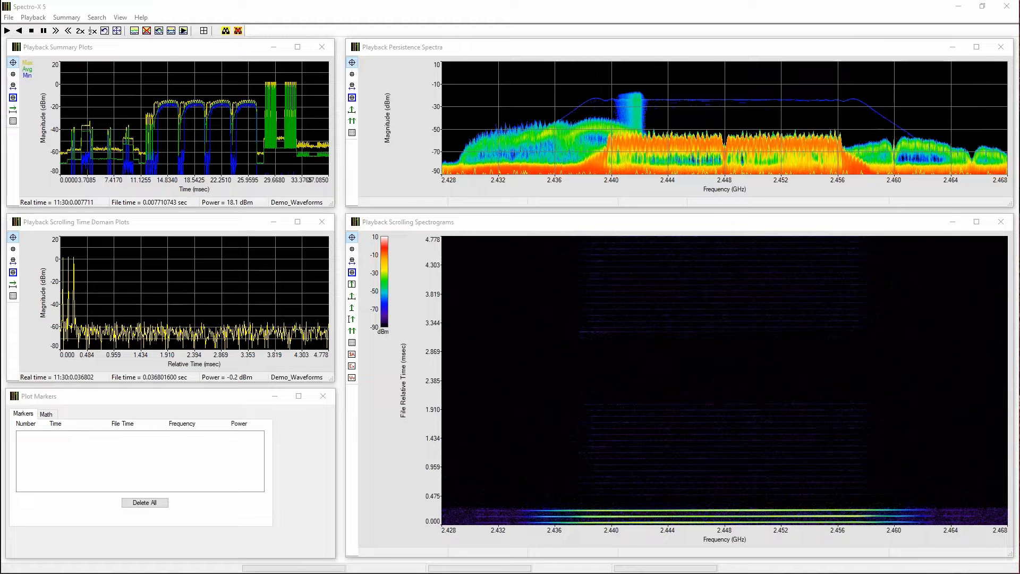
Set the playback repeat mode to Continuous and start playing the file forward.
click(32, 17)
click(48, 30)
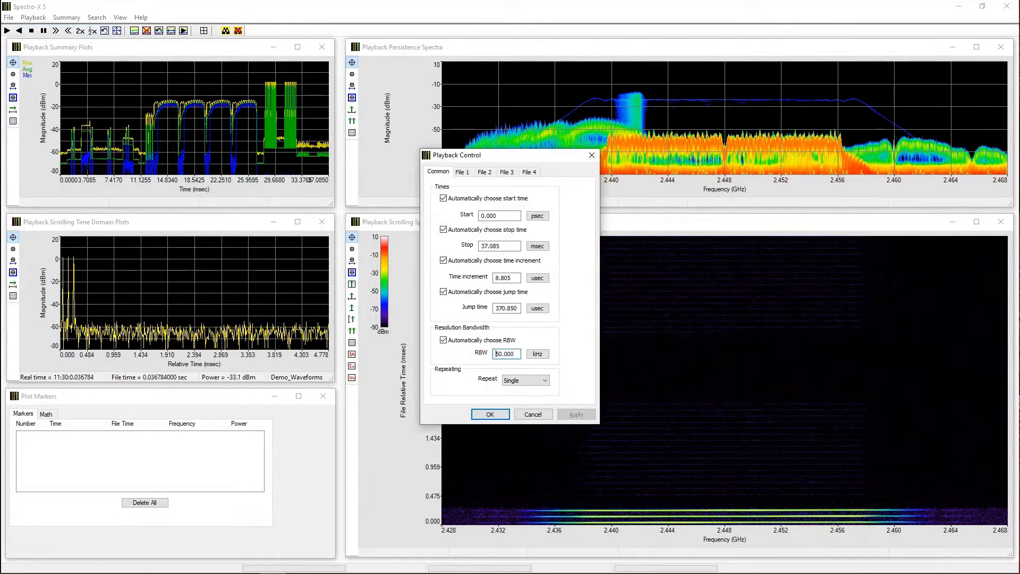
click(528, 383)
click(519, 398)
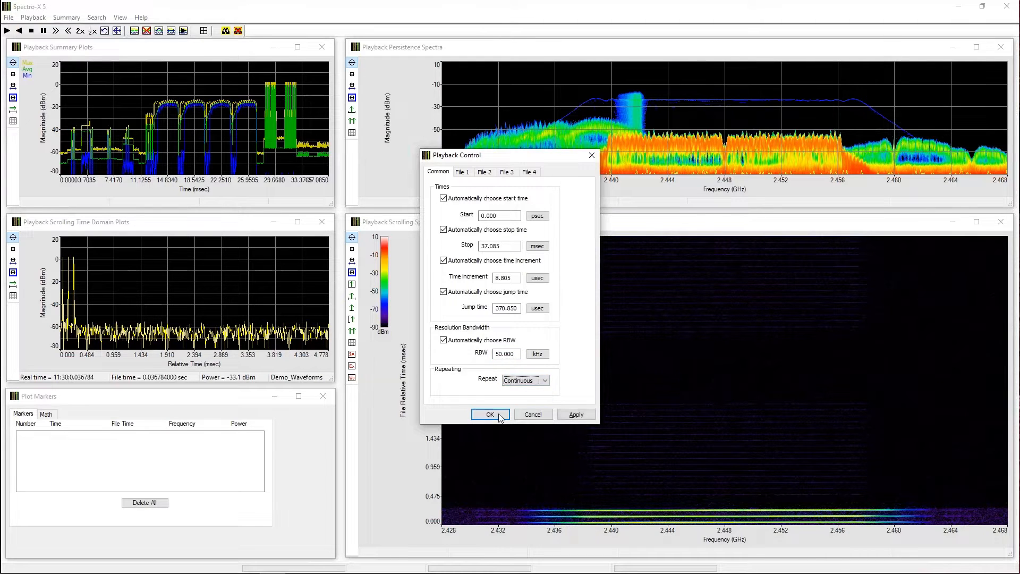
click(490, 414)
click(8, 30)
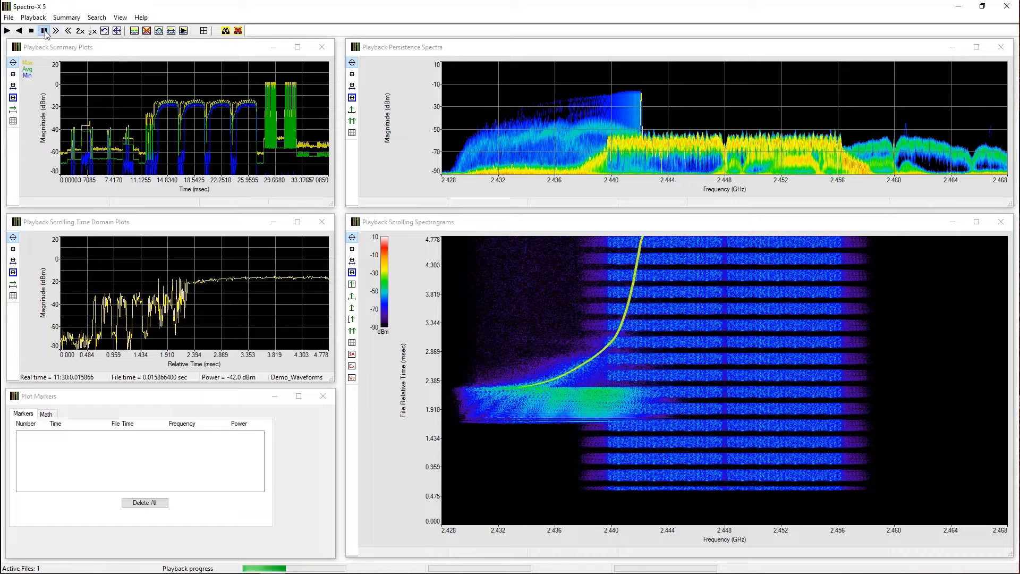
Play the recorded waveforms forward, pause partway through the file, and resume playback.
click(7, 31)
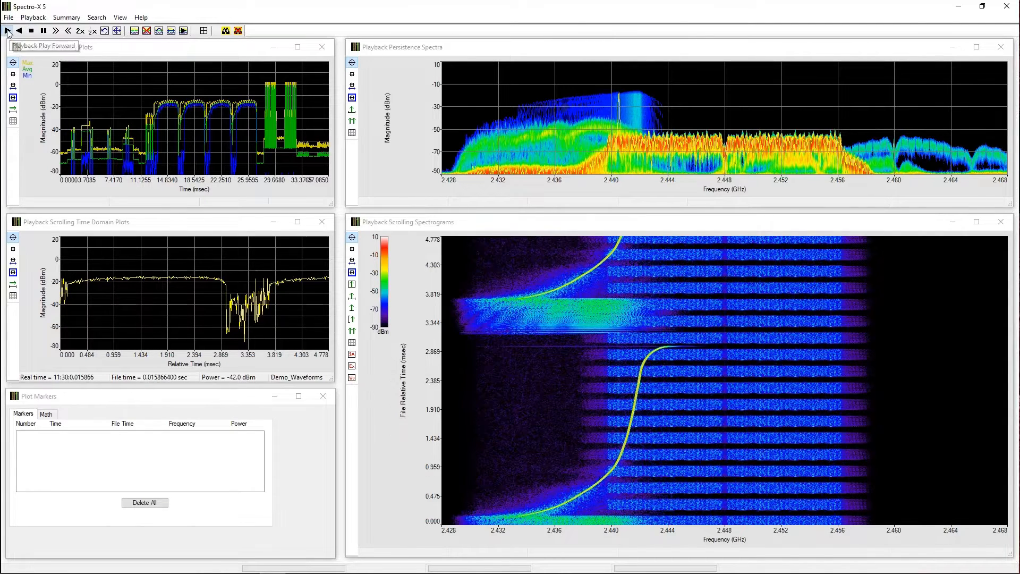
click(7, 31)
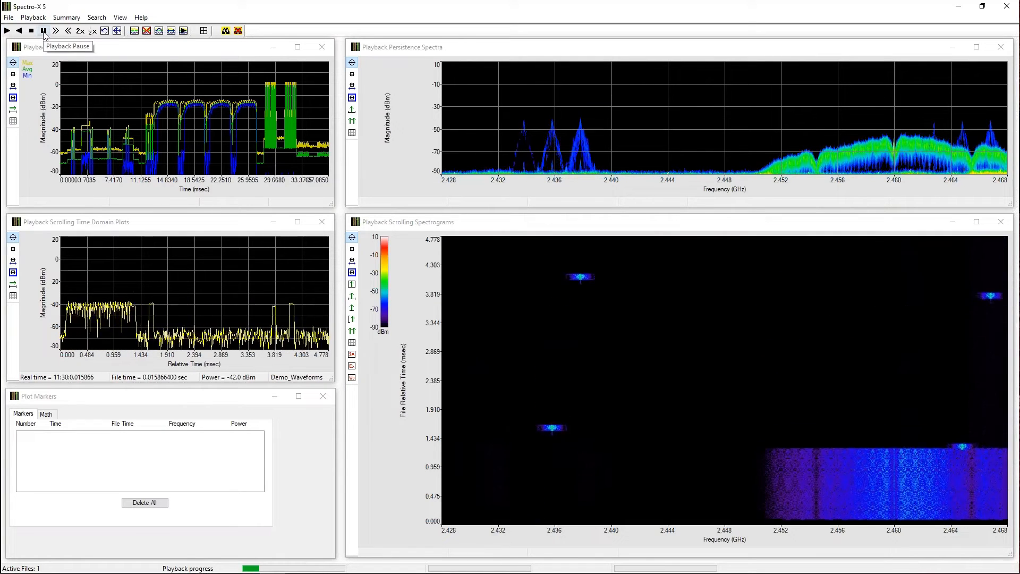
click(44, 32)
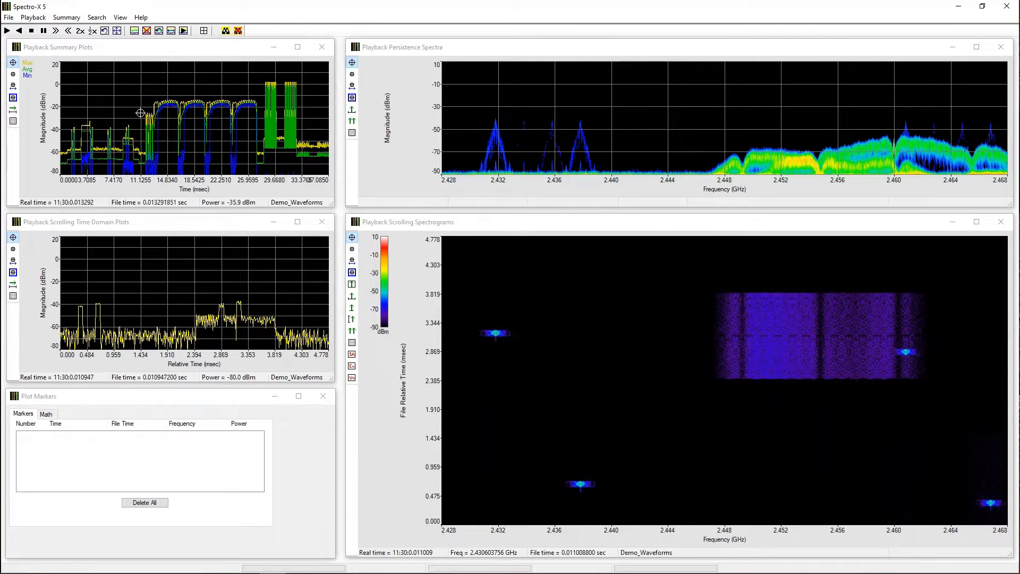
click(7, 31)
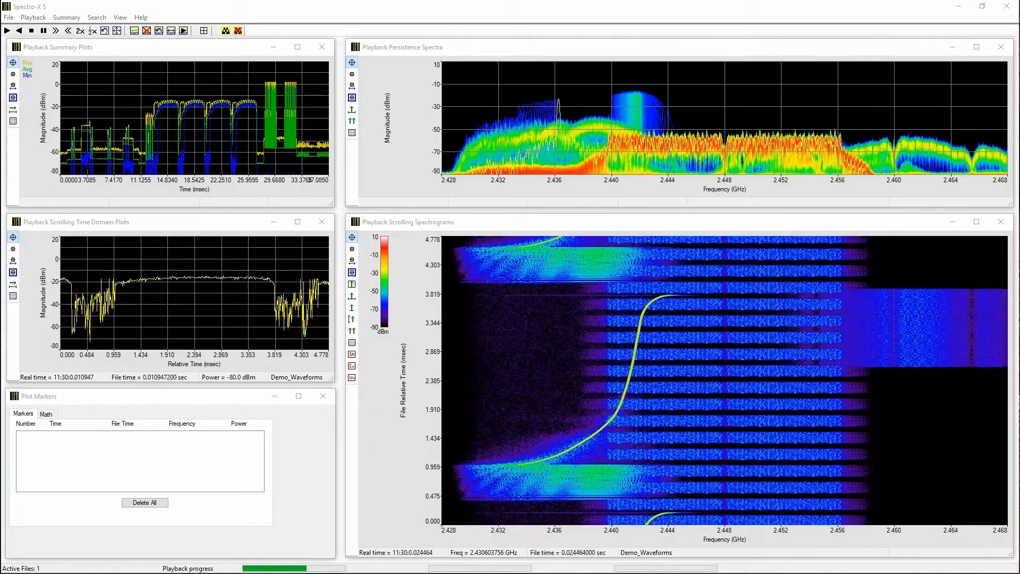
Jump backward and forward in time during playback, pausing and resuming it to inspect the signals.
click(68, 33)
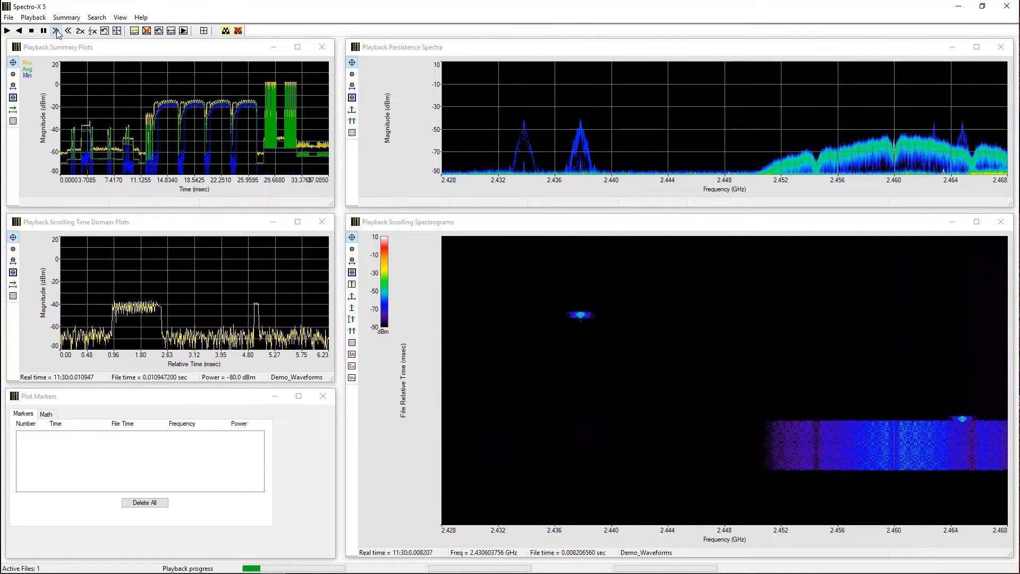
click(55, 31)
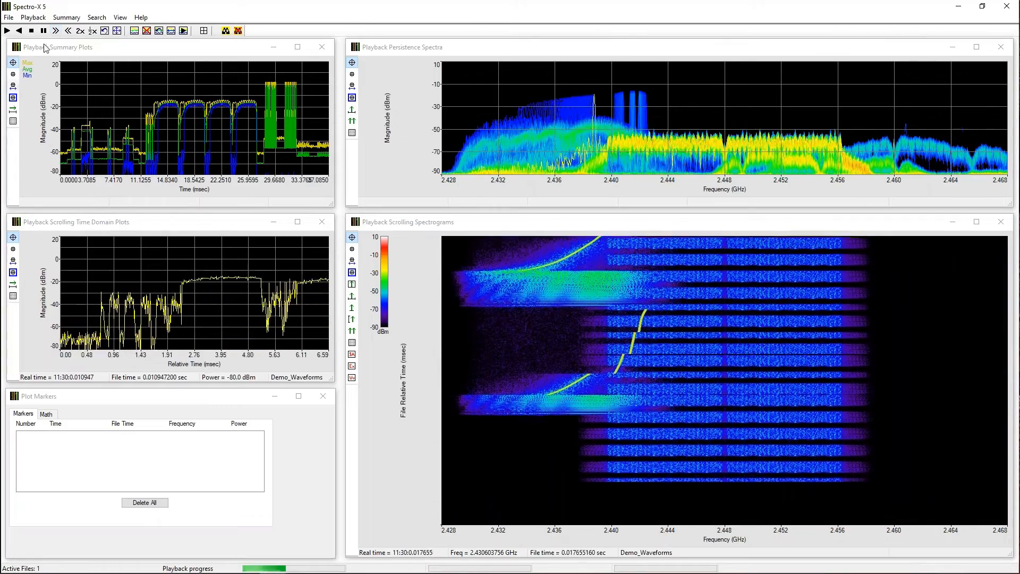
click(44, 30)
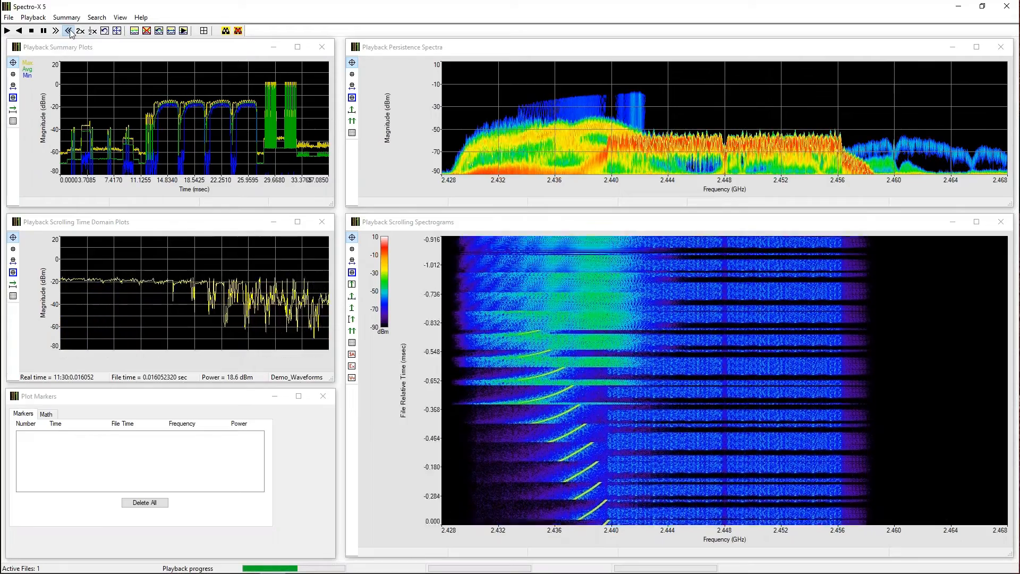
click(45, 32)
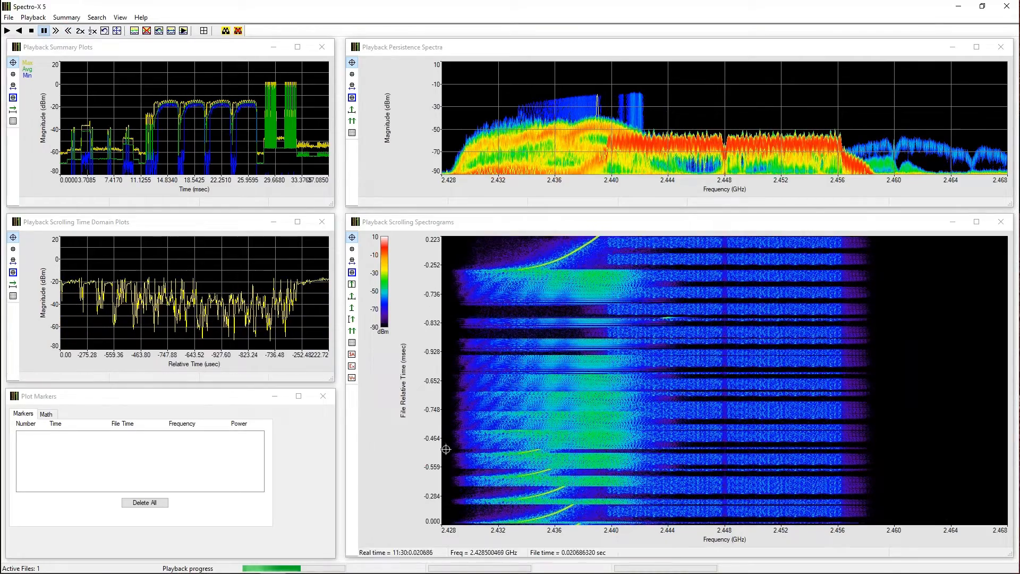
click(44, 32)
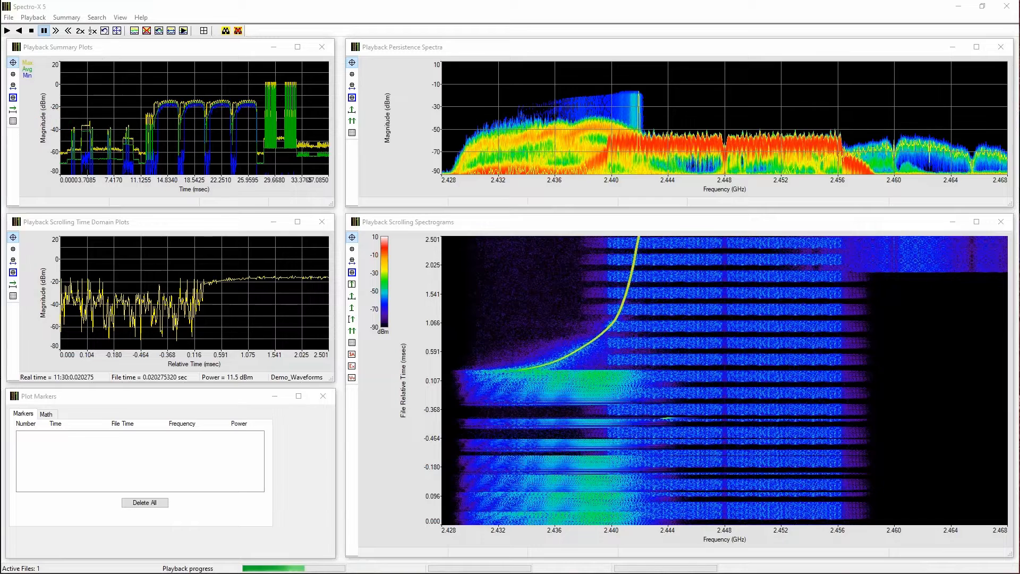
click(7, 31)
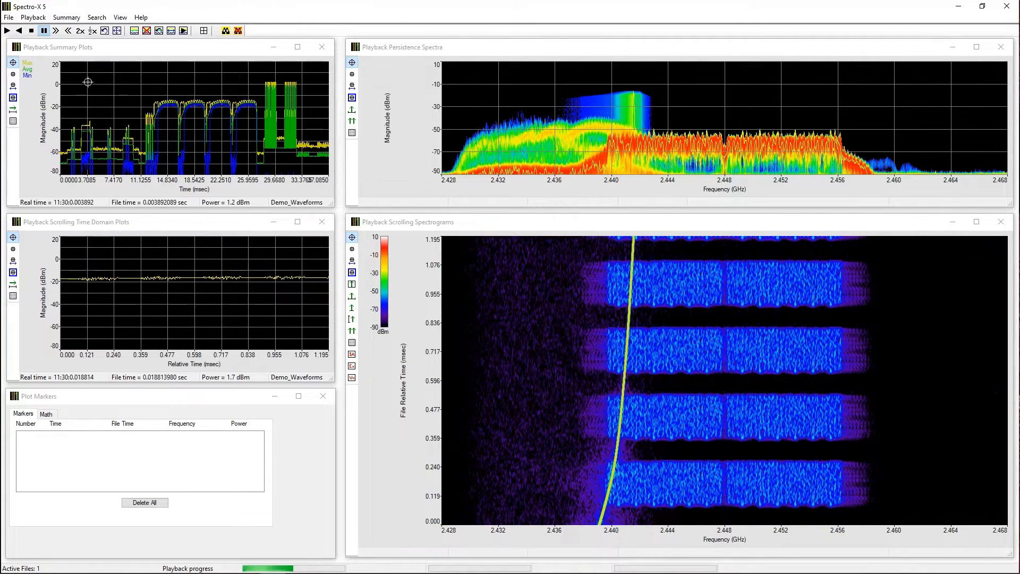
Double the playback time increment repeatedly to widen the time span shown, and stop playback.
click(81, 32)
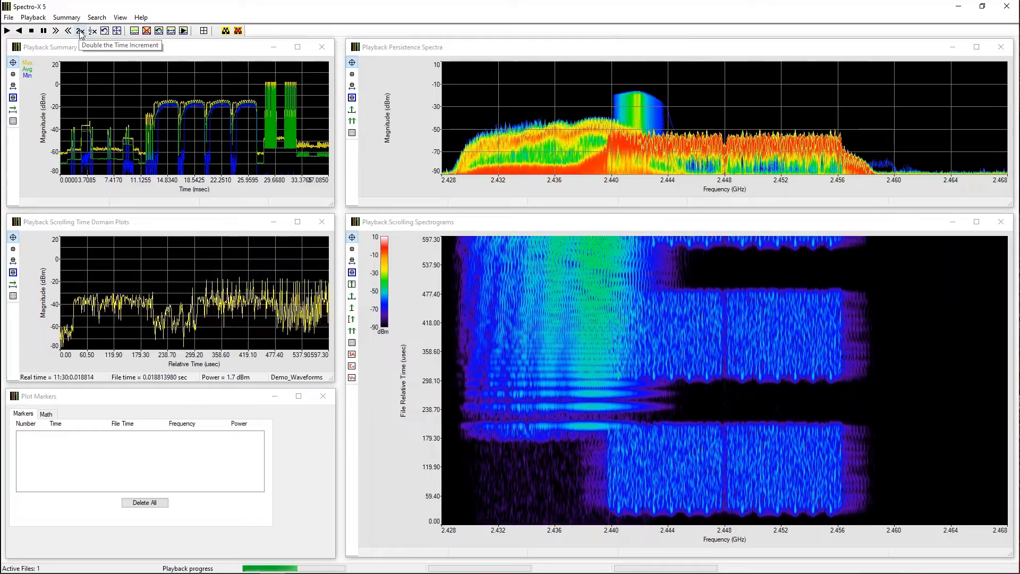
click(81, 33)
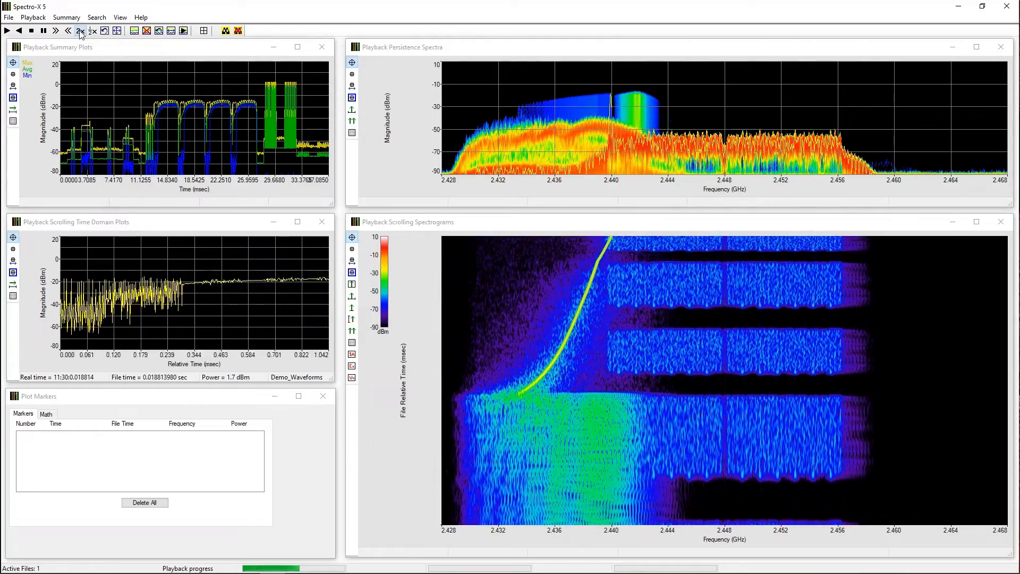
click(81, 33)
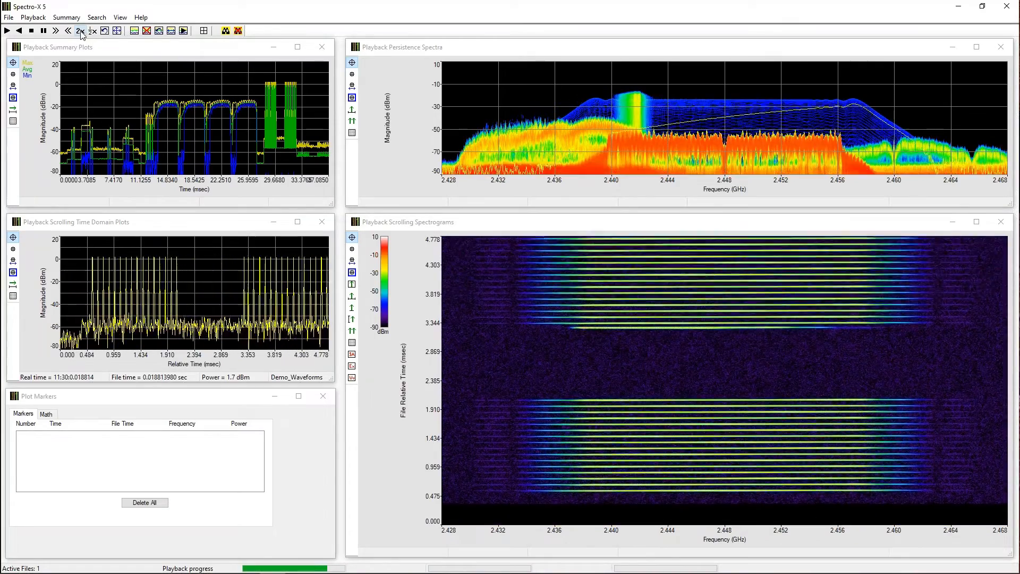
click(32, 30)
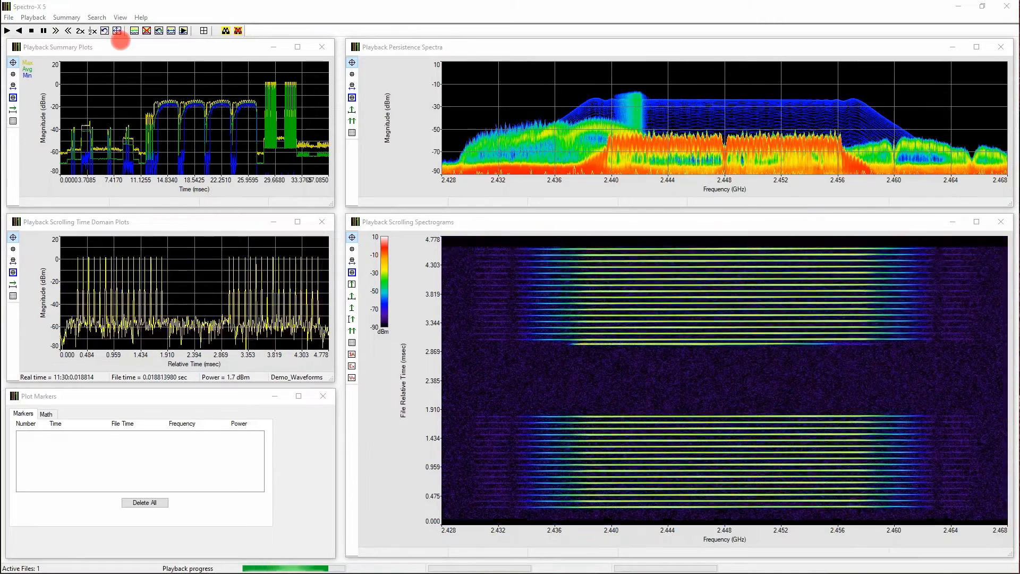
click(118, 32)
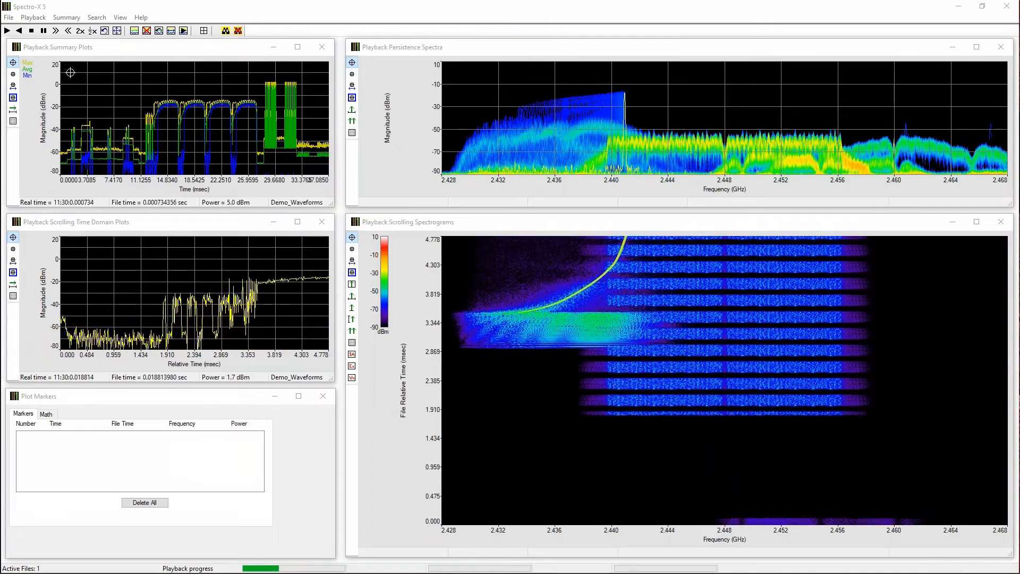
Pause playback and enable Files 2, 3 and 4 as input files alongside File 1.
click(43, 31)
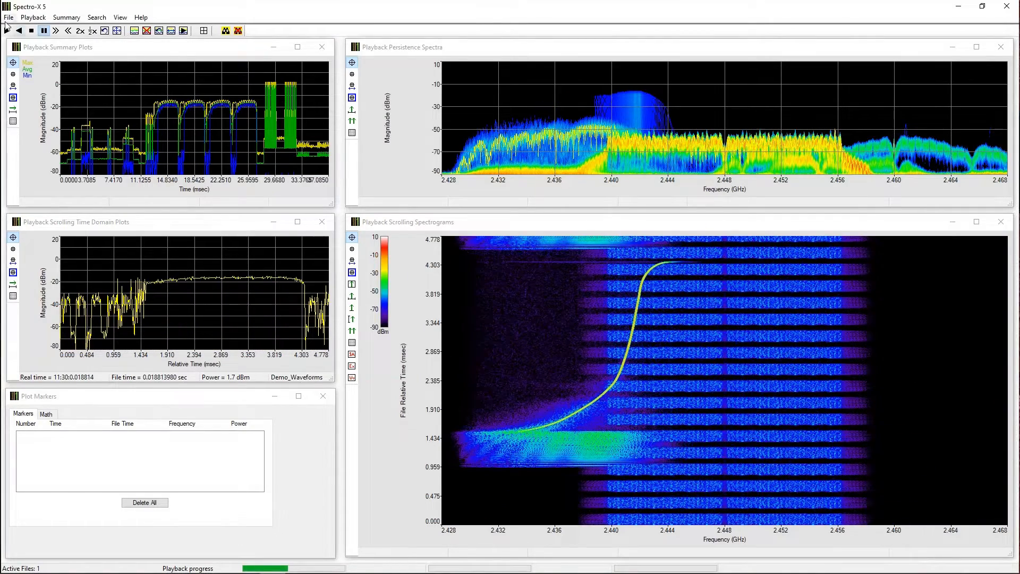
click(9, 18)
click(21, 28)
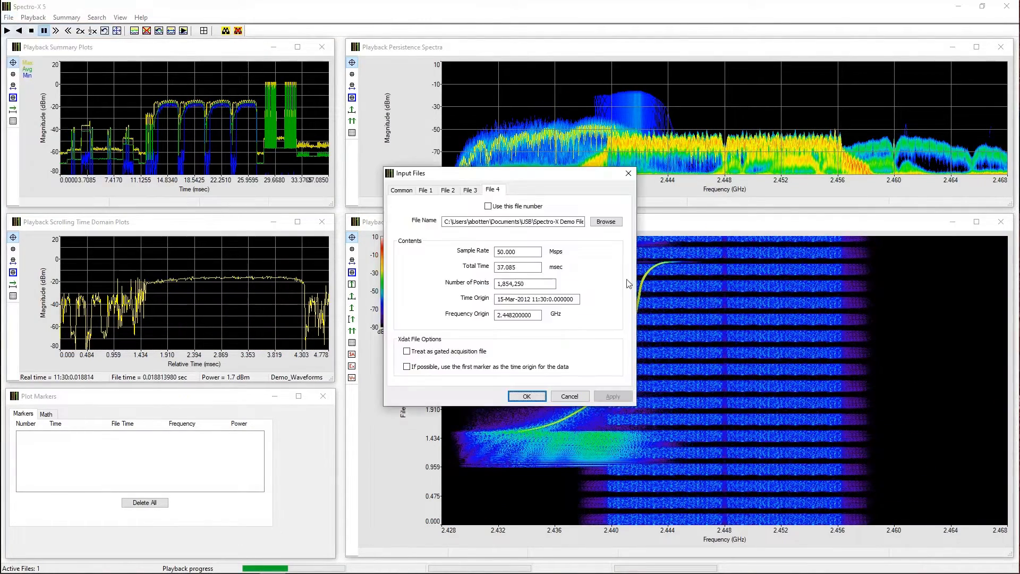
click(448, 190)
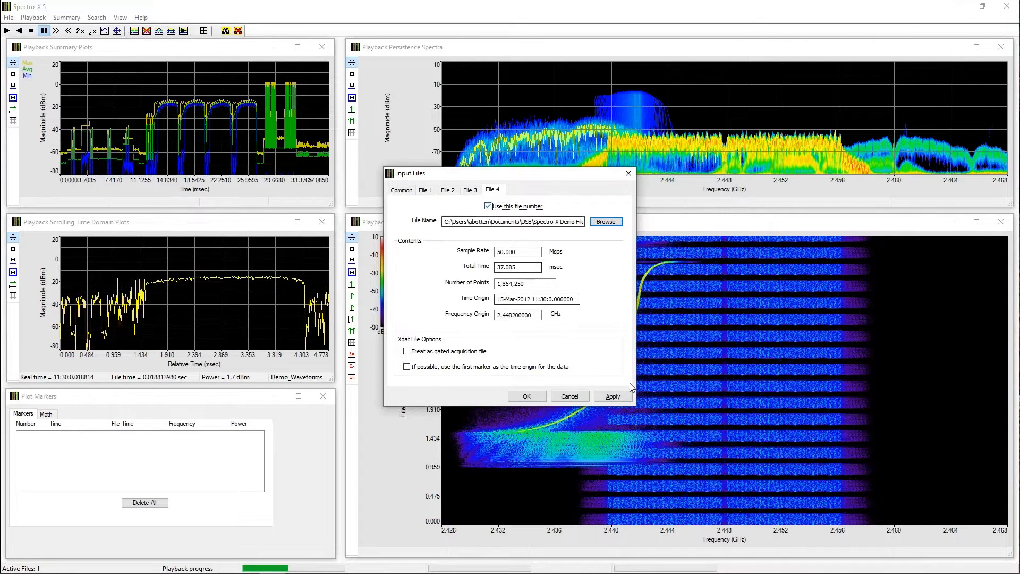
click(613, 397)
click(526, 397)
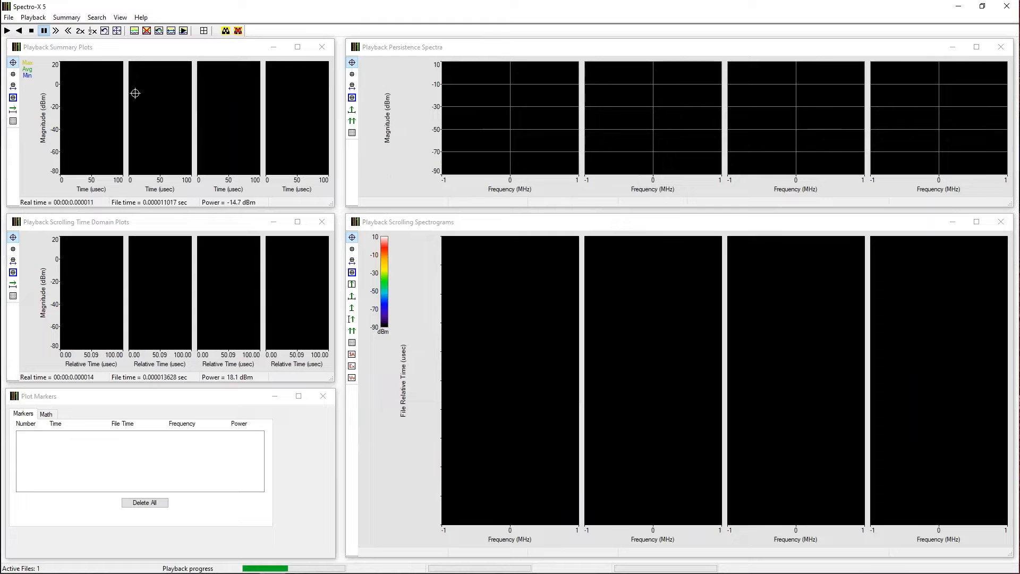
Generate the summary plots for all four files, play them back together, and pause partway.
click(133, 31)
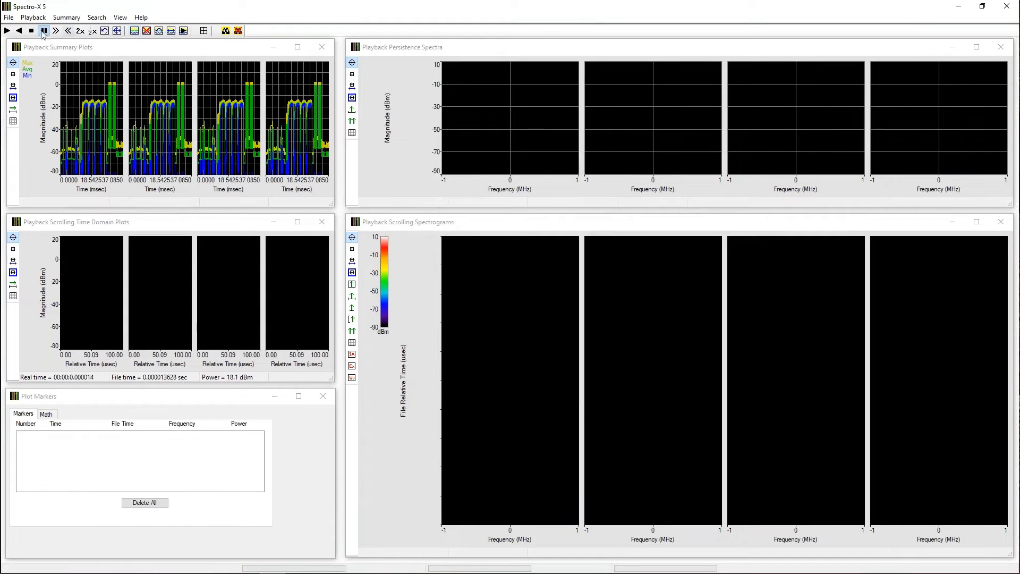
click(6, 31)
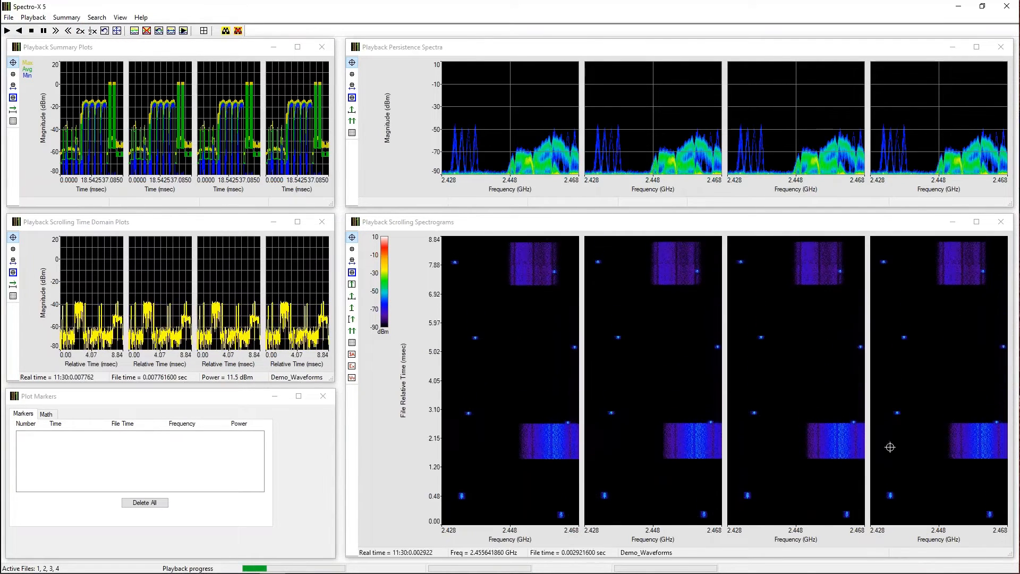
click(44, 31)
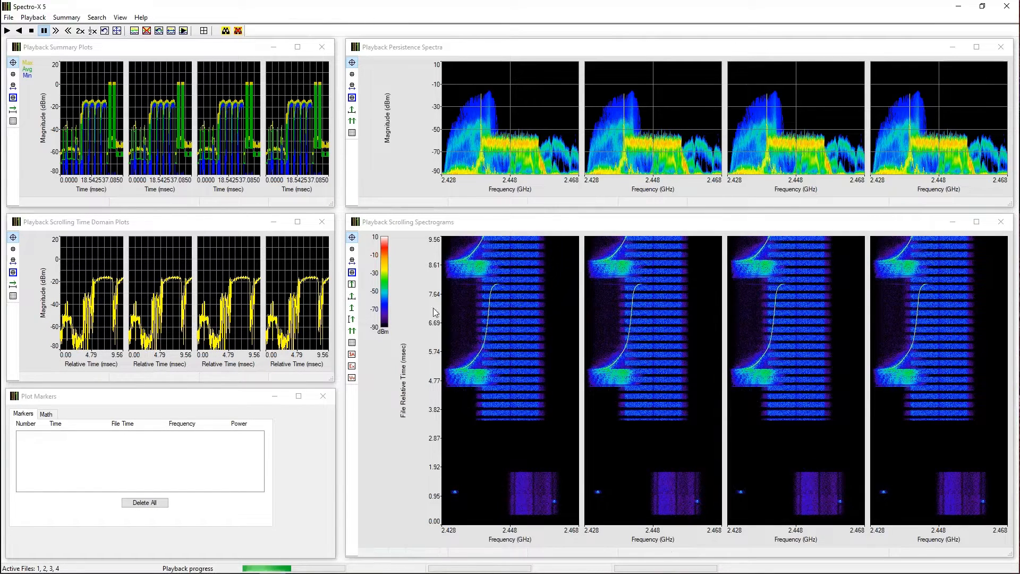
Set File 2's playback time delay to 2 msec.
click(34, 18)
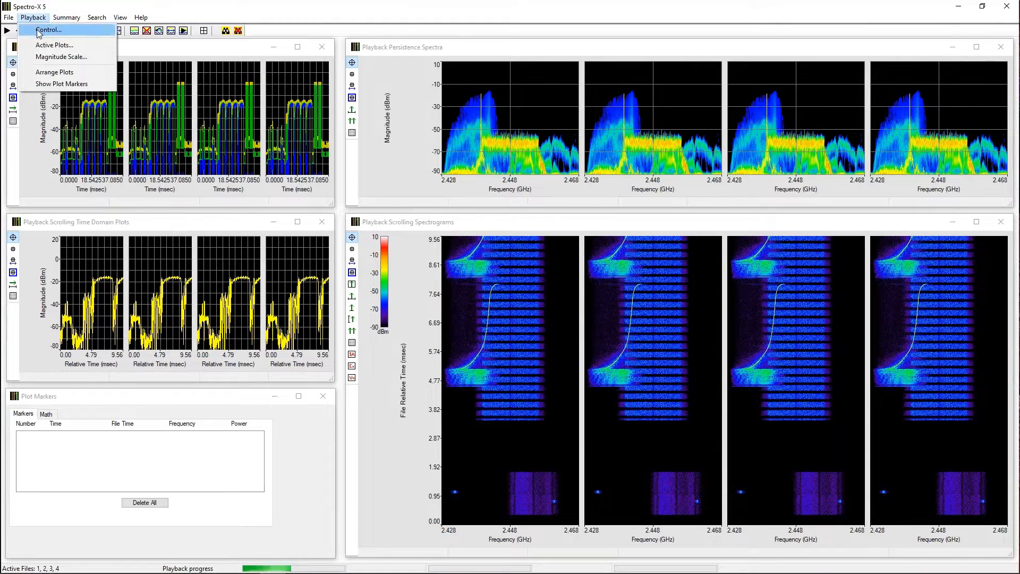
click(48, 30)
click(462, 173)
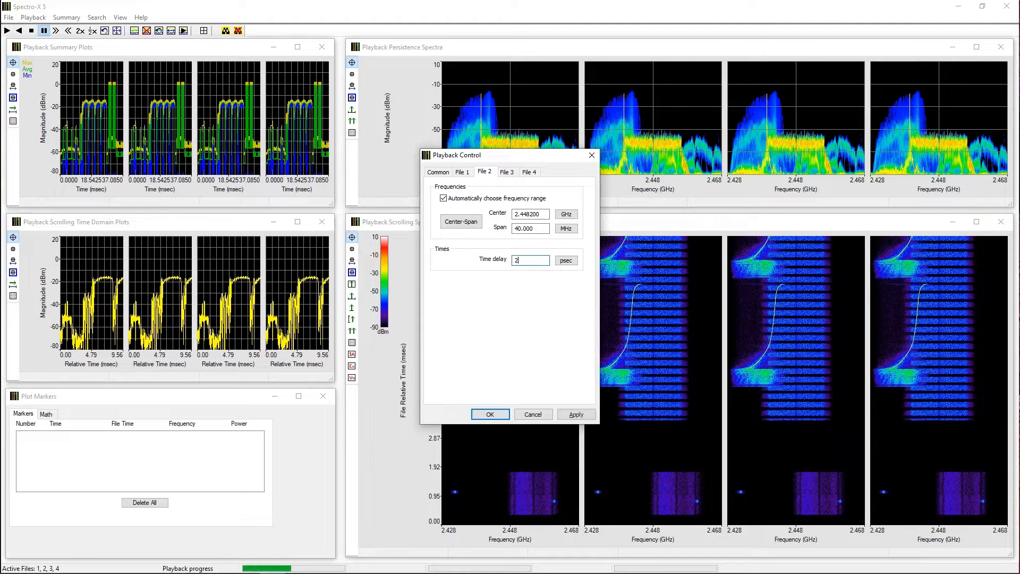
click(567, 261)
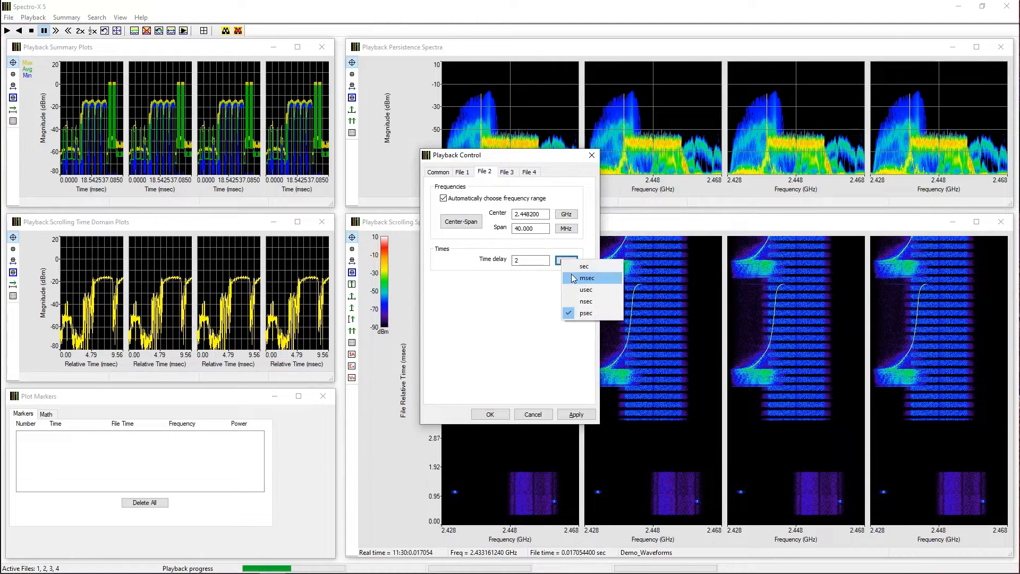
click(574, 279)
Set File 3's playback time delay to 5 msec and accept the playback control settings.
click(507, 173)
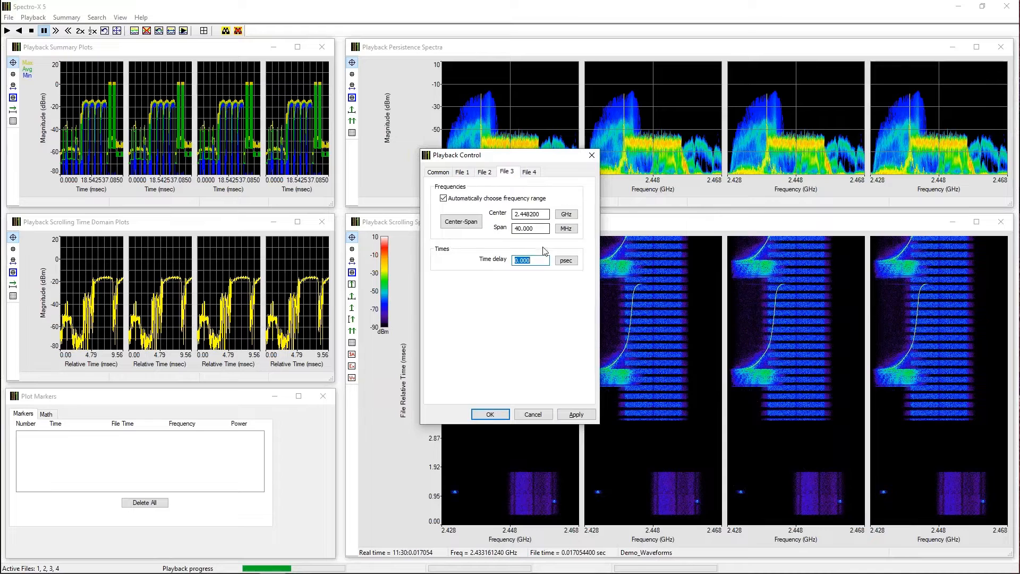
text(5)
click(567, 261)
click(580, 281)
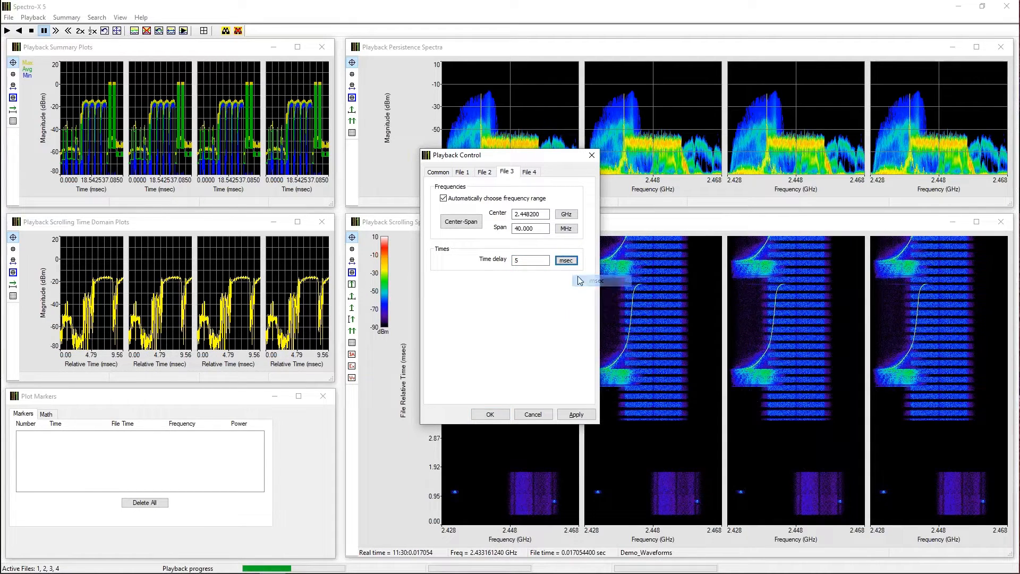
click(490, 415)
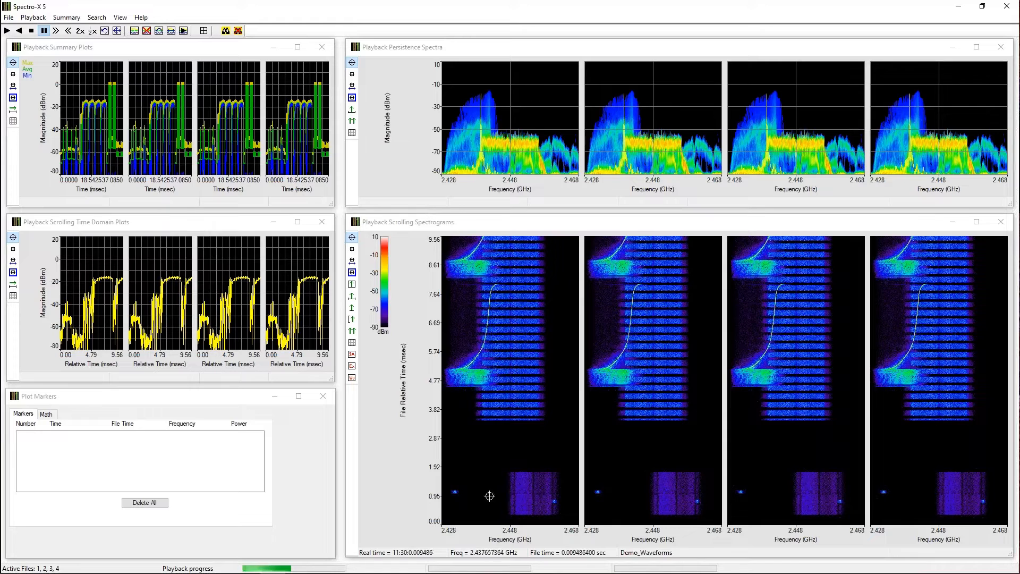
Restart playback of the four files from the beginning and pause it partway to compare their timing.
click(32, 31)
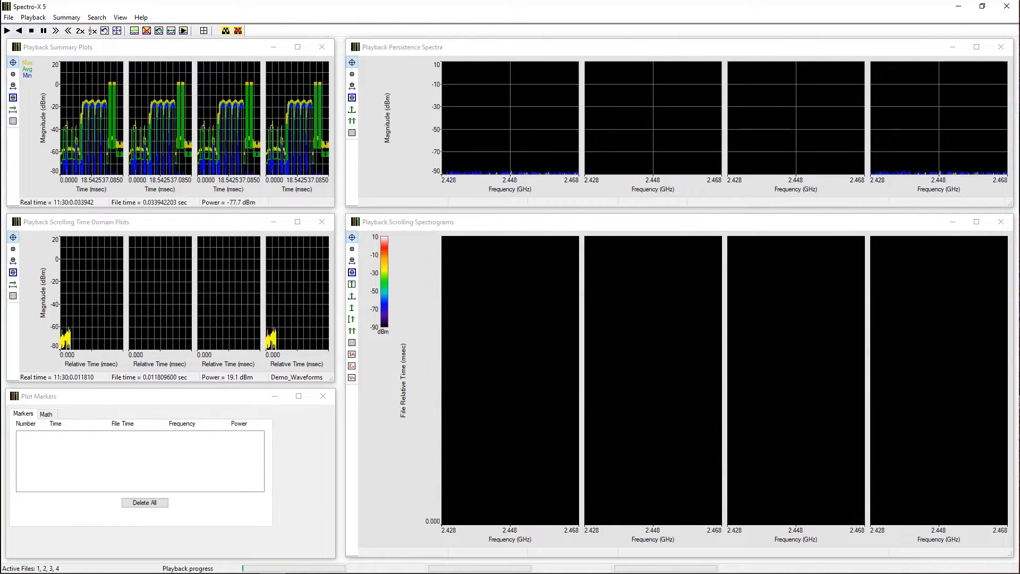
click(45, 32)
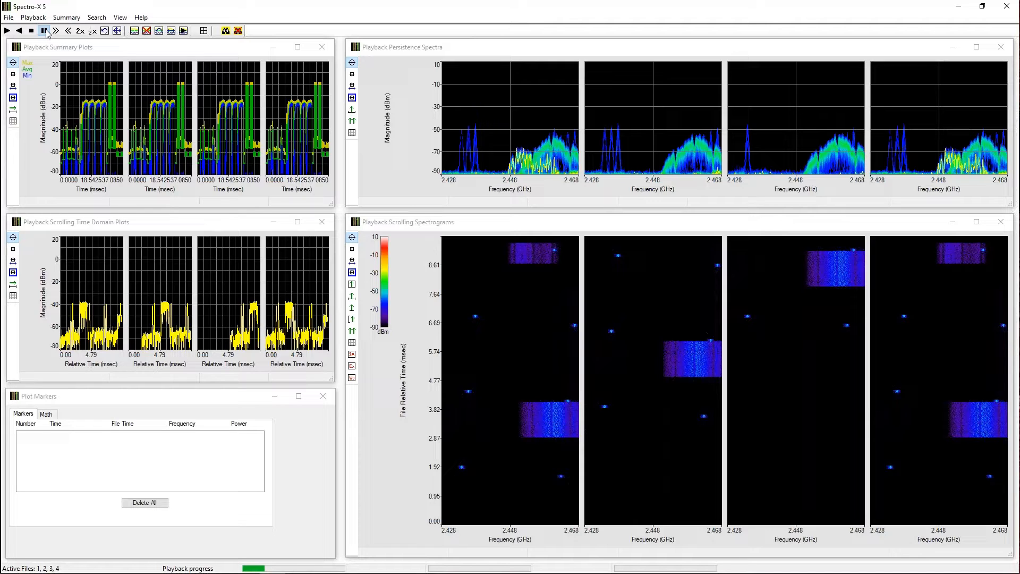
Deactivate Files 4, 3 and 2 in the input file settings and accept, leaving only File 1 in use.
click(8, 17)
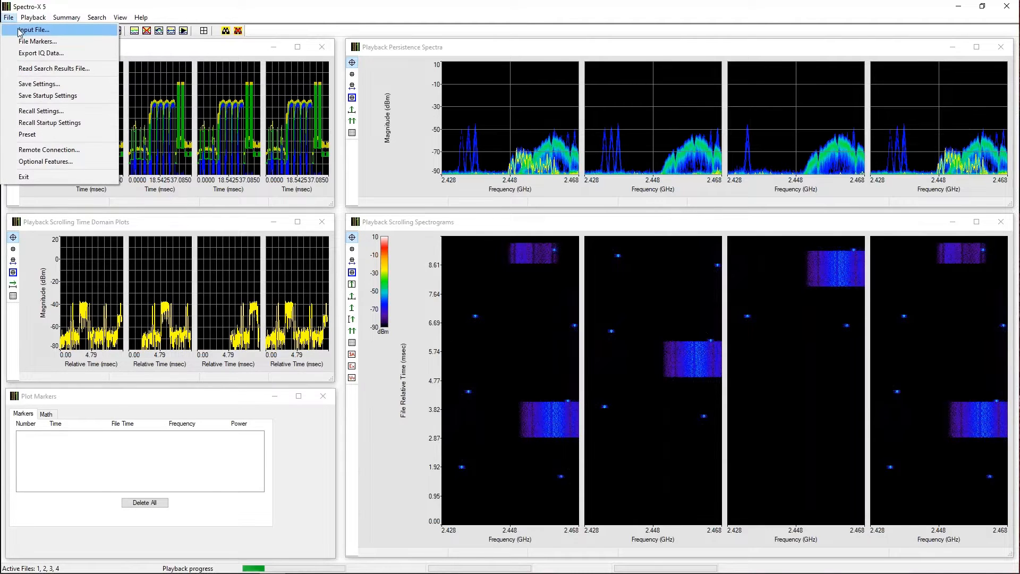
click(20, 32)
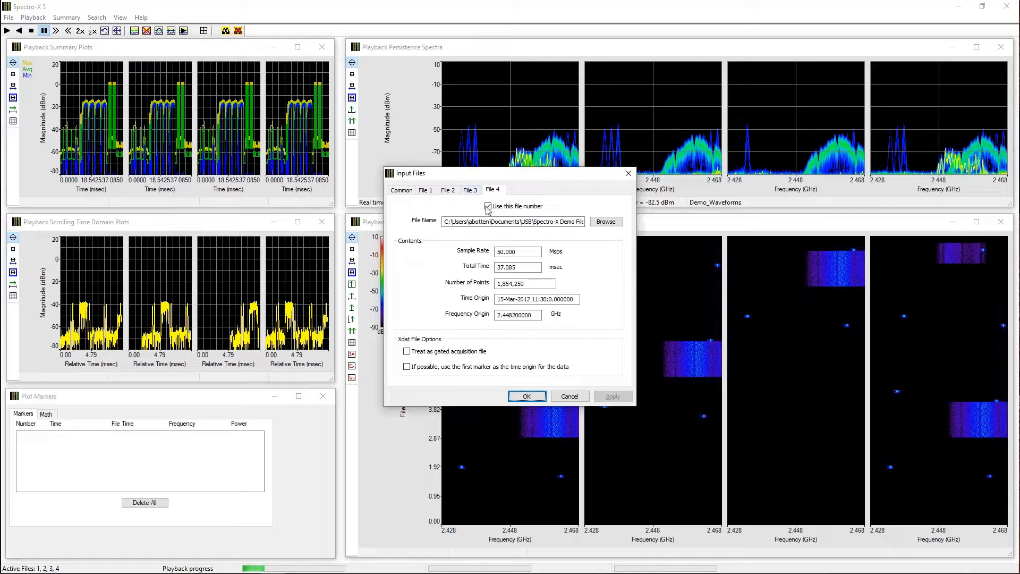
click(471, 190)
click(488, 206)
click(448, 190)
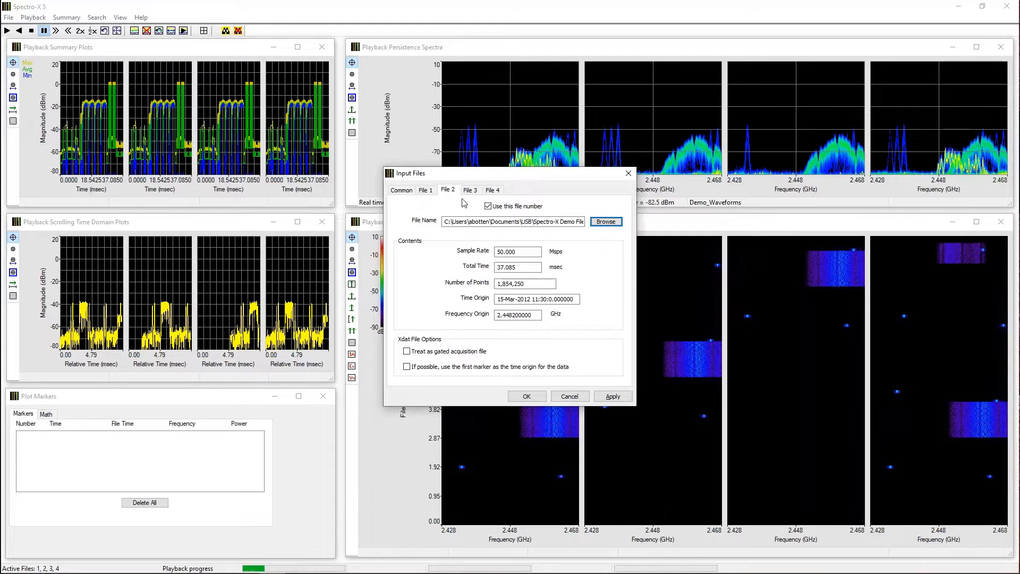
click(488, 206)
click(613, 397)
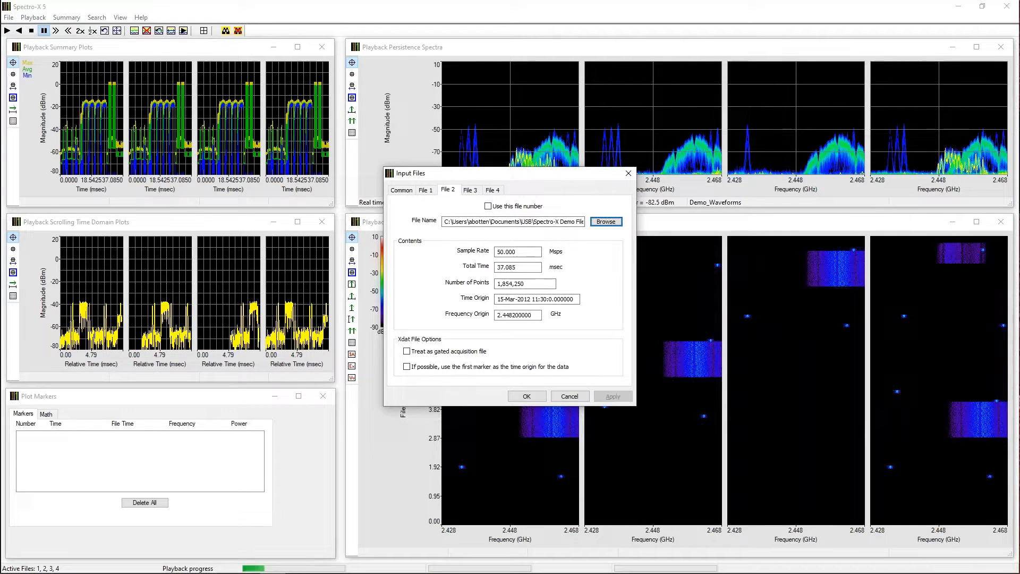
click(527, 396)
Generate the summary plot for File 1, start its playback, and pause it near the beginning.
click(134, 32)
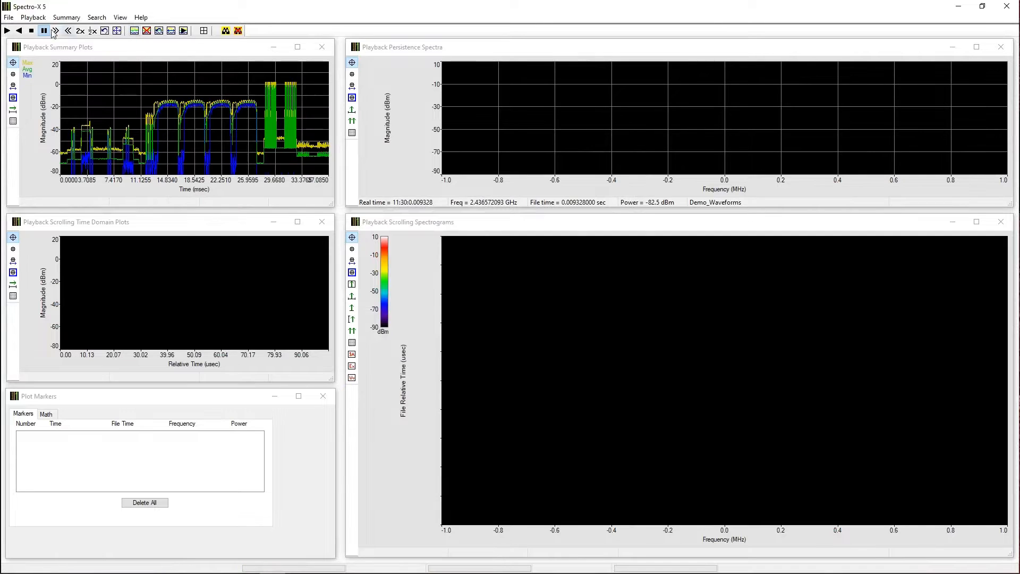
click(8, 31)
click(7, 31)
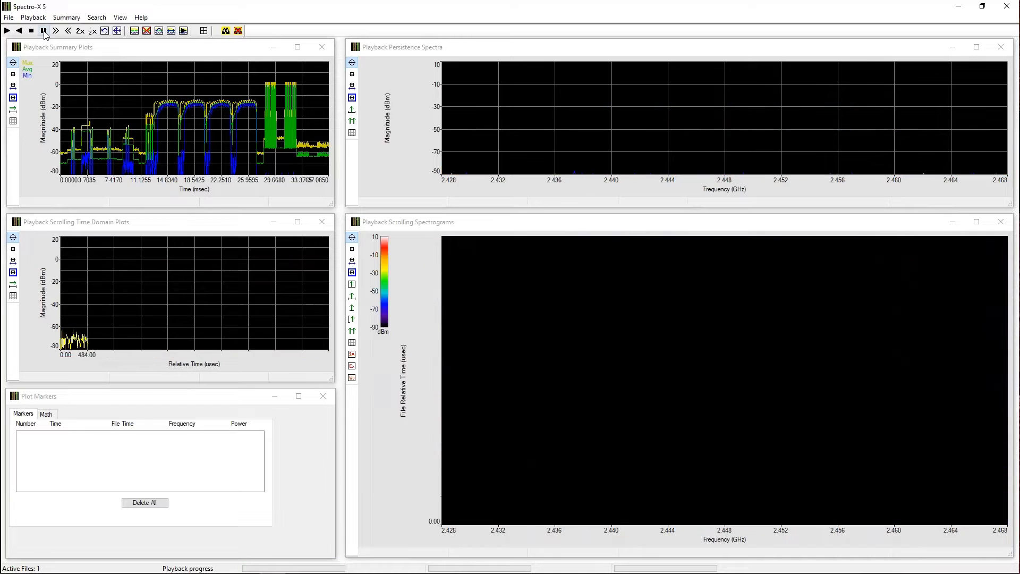
click(44, 31)
Set the playback resolution bandwidth to 500 kHz and accept the playback control settings.
click(33, 17)
click(47, 31)
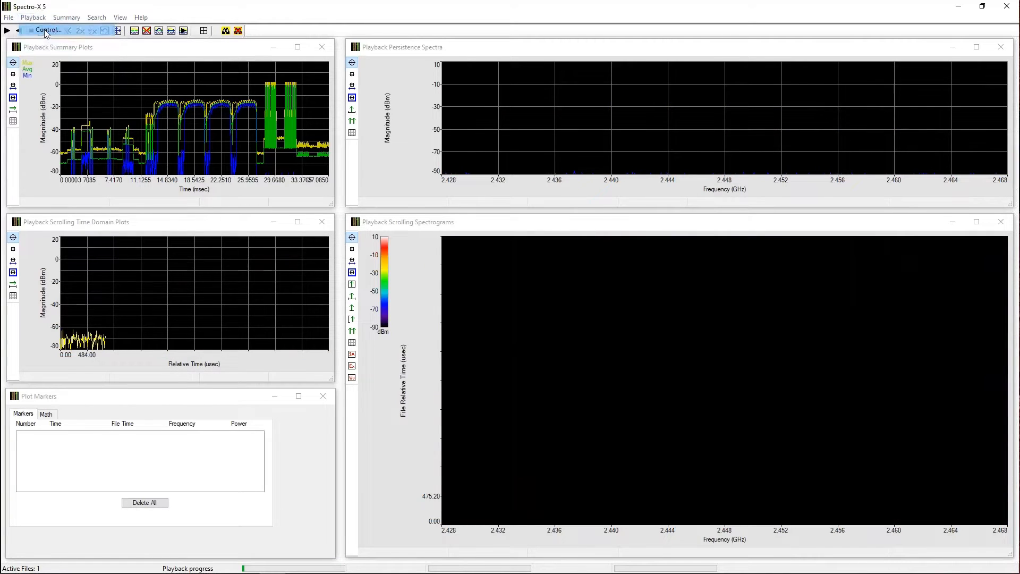
click(438, 172)
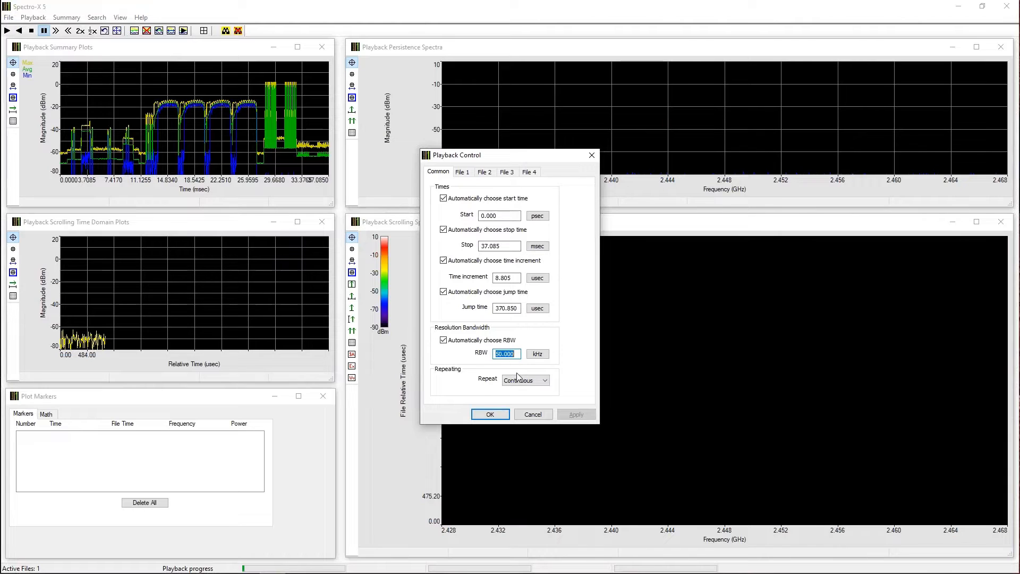
text(500)
click(576, 415)
click(490, 415)
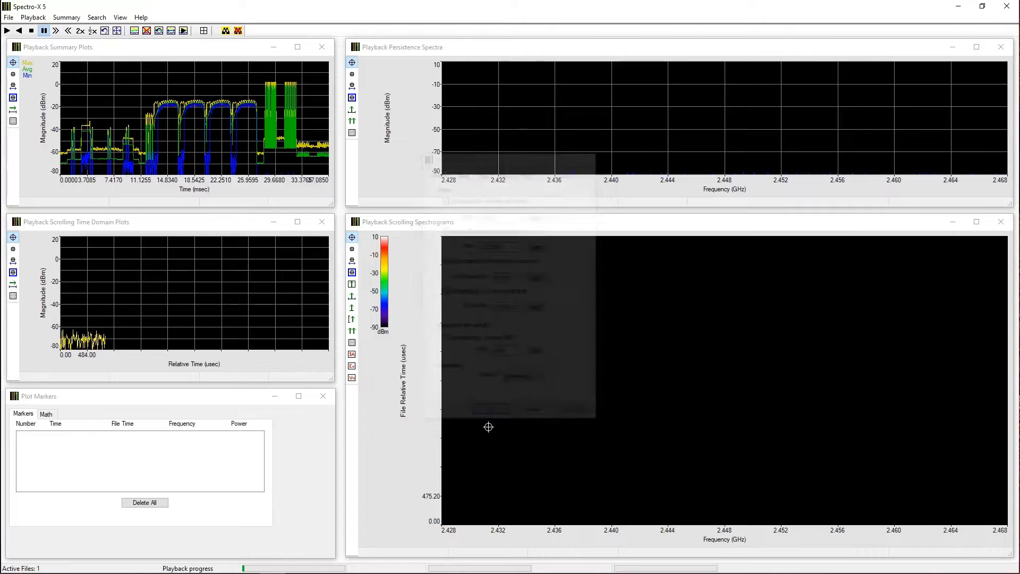
Play back File 1 with the new resolution bandwidth, pausing, resuming and pausing again to view its spectrogram.
click(7, 30)
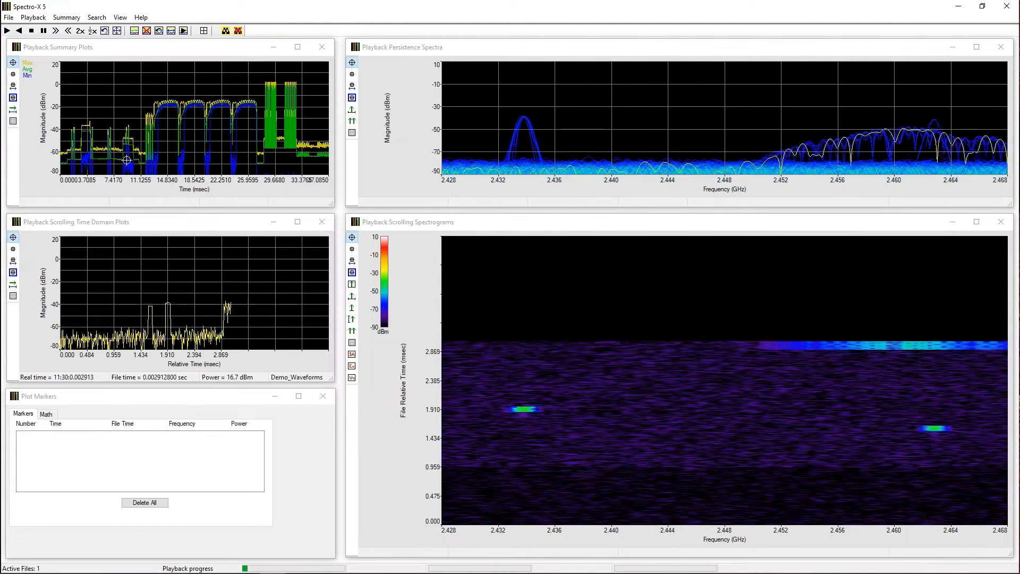
click(45, 31)
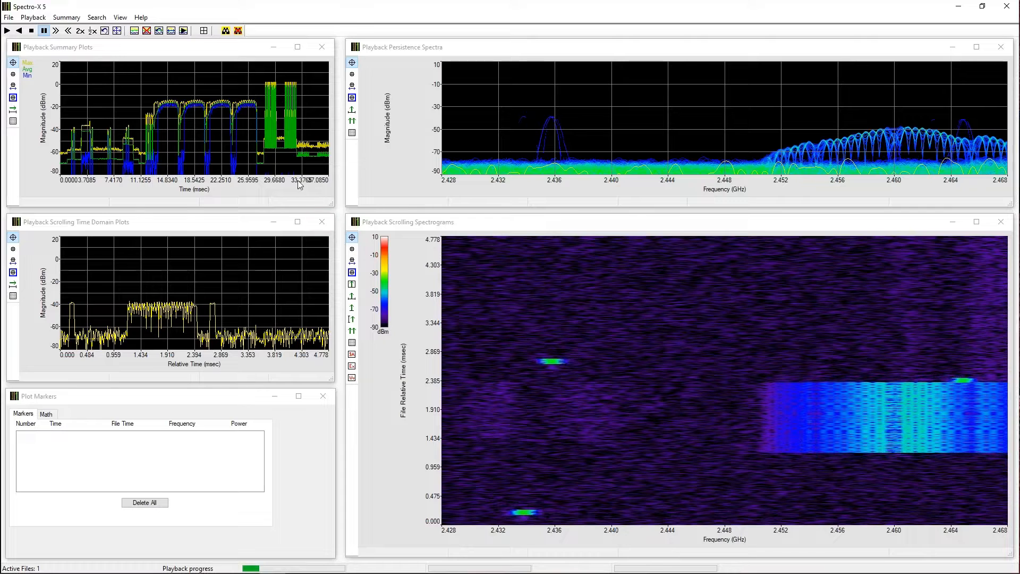
click(44, 32)
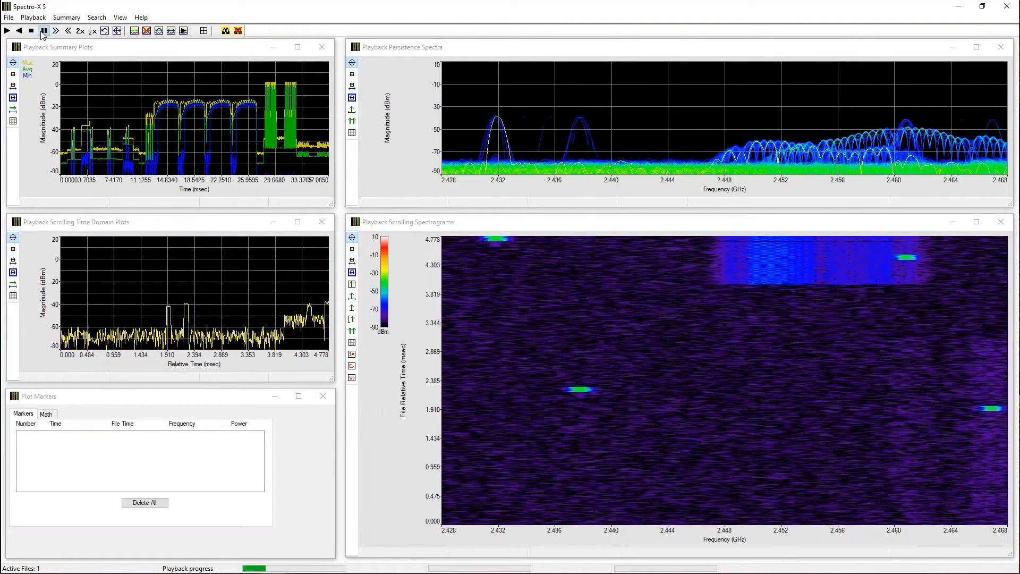
click(435, 227)
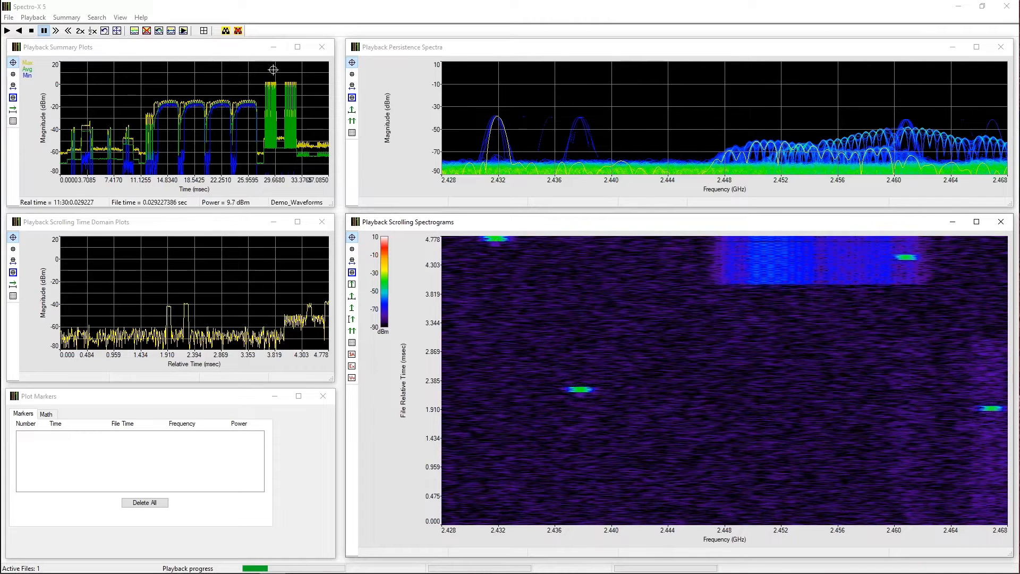
Maximize the summary plots and zoom the time axis in on the first wide burst's rising edge, to about 2.86–3.01 msec.
click(297, 47)
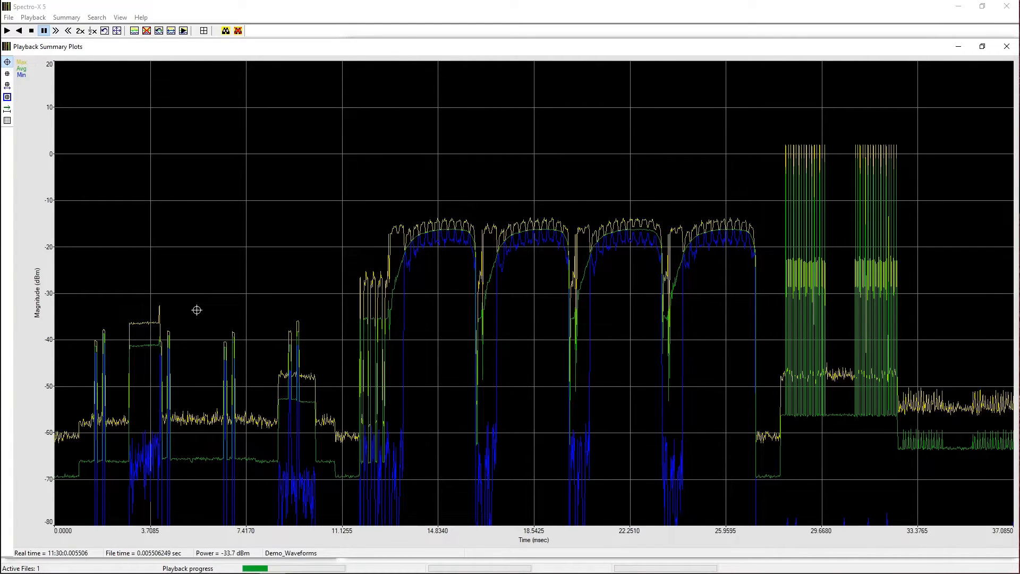
click(7, 109)
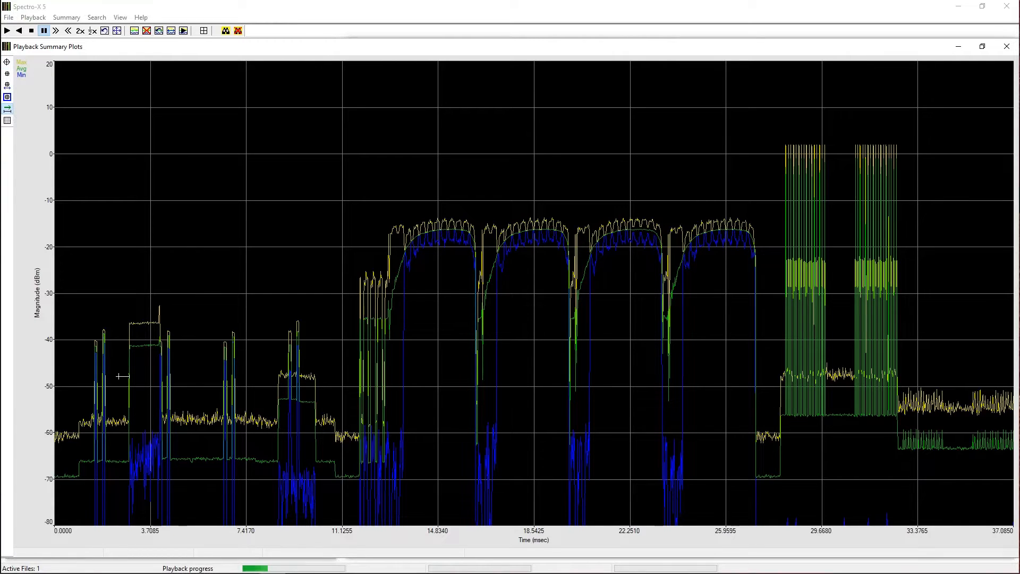
drag(116, 388, 182, 391)
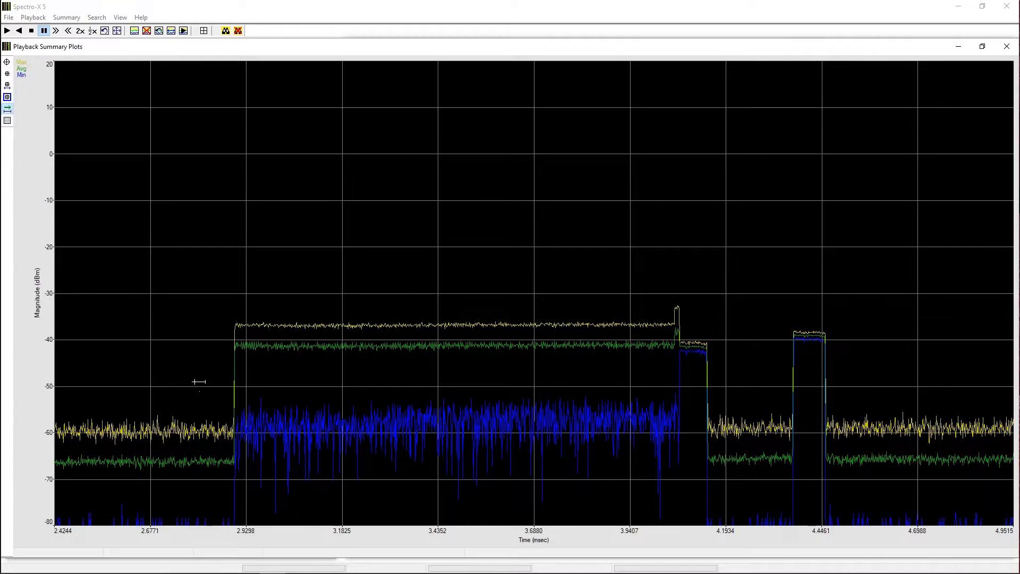
drag(200, 388, 850, 391)
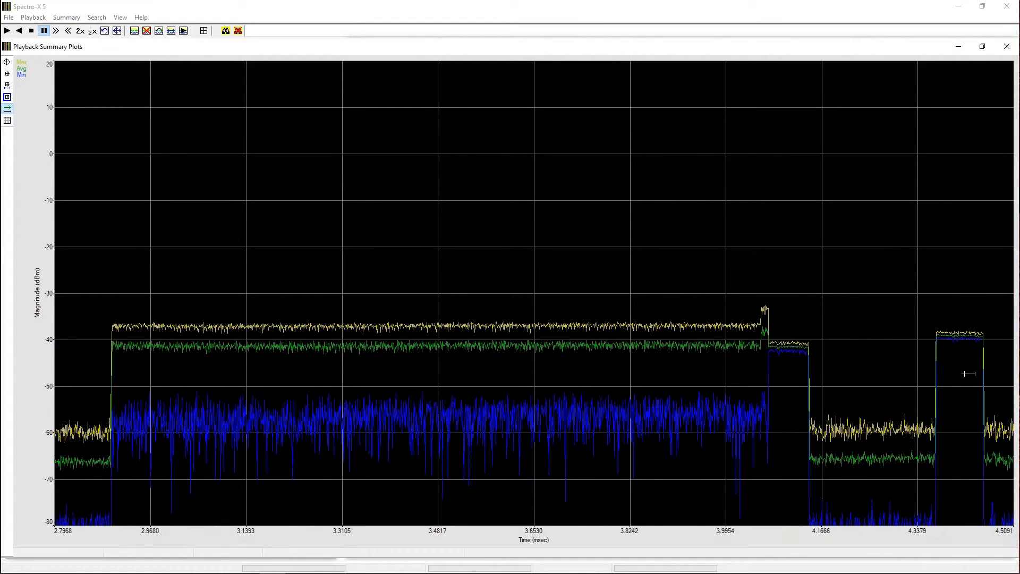
drag(130, 388, 174, 389)
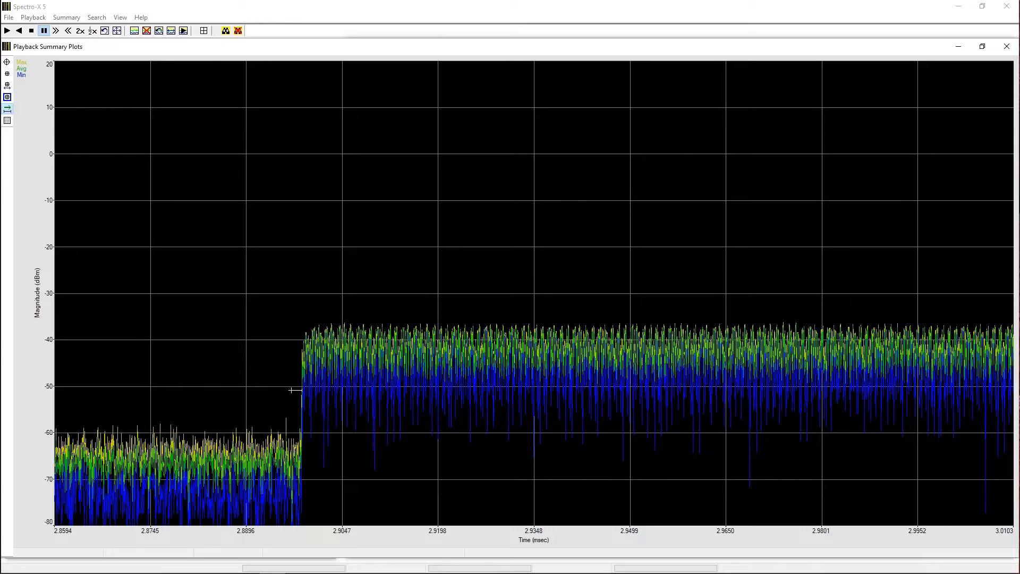
drag(345, 390, 345, 390)
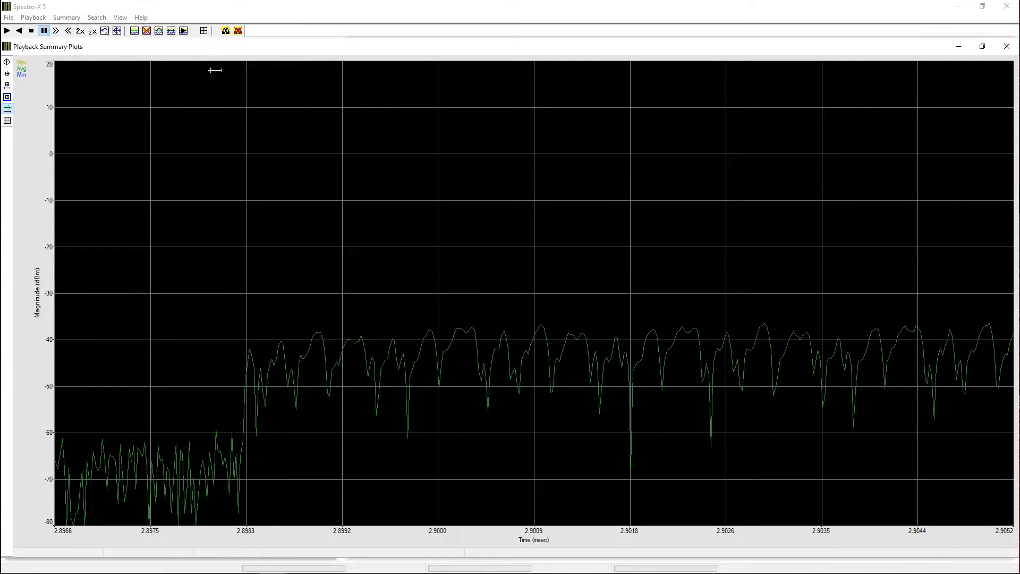
click(159, 31)
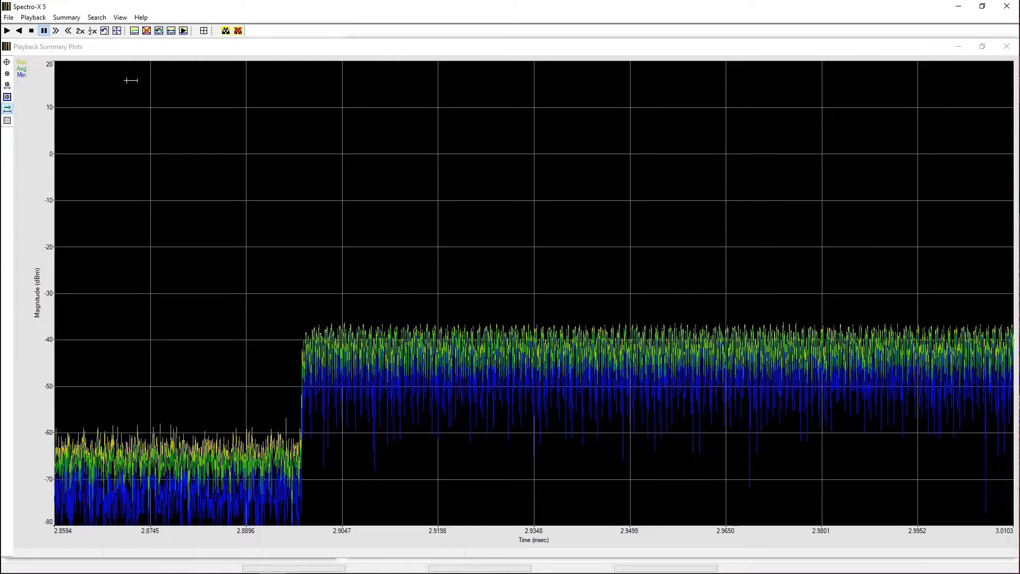
click(7, 75)
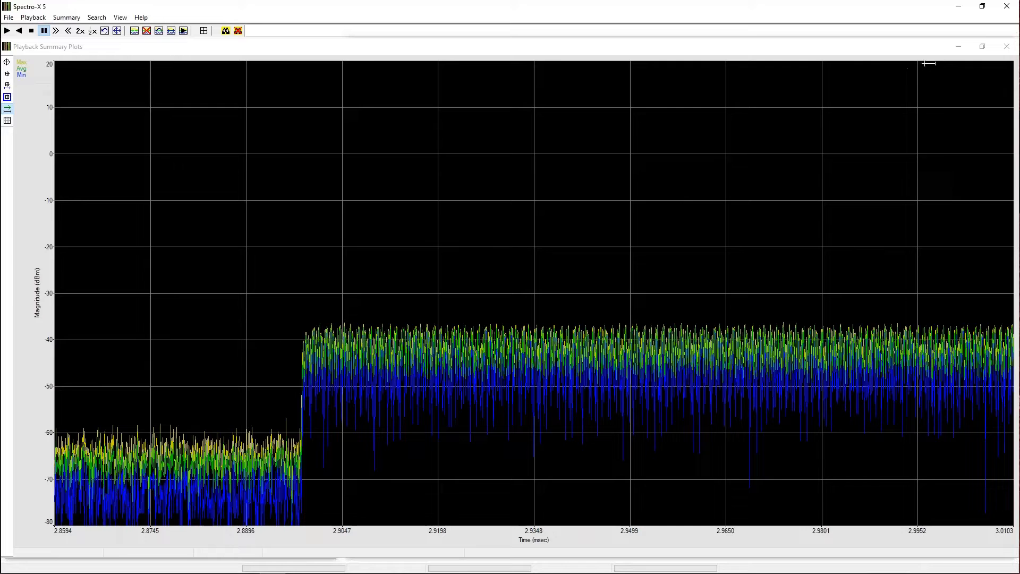
click(983, 47)
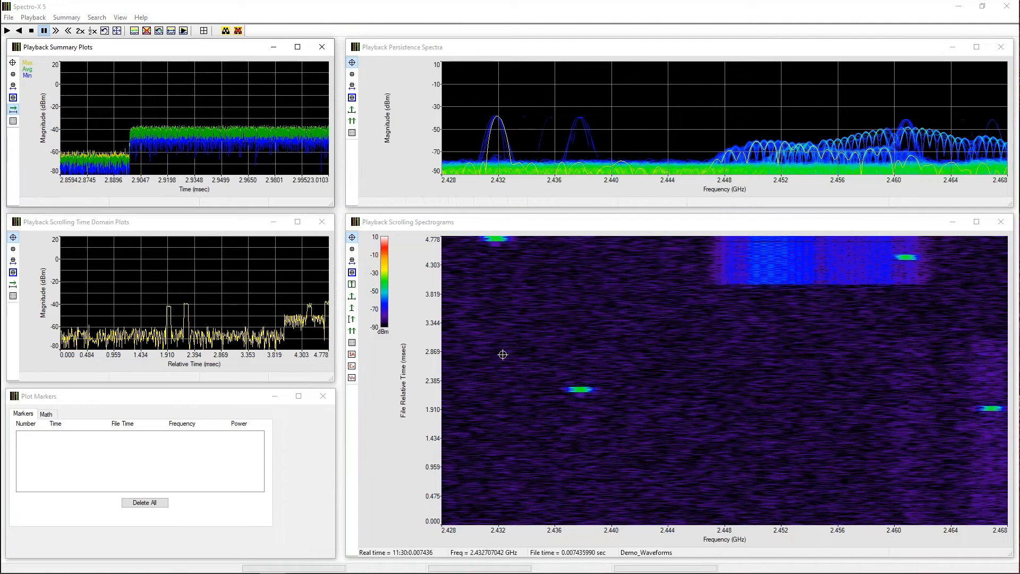
click(298, 47)
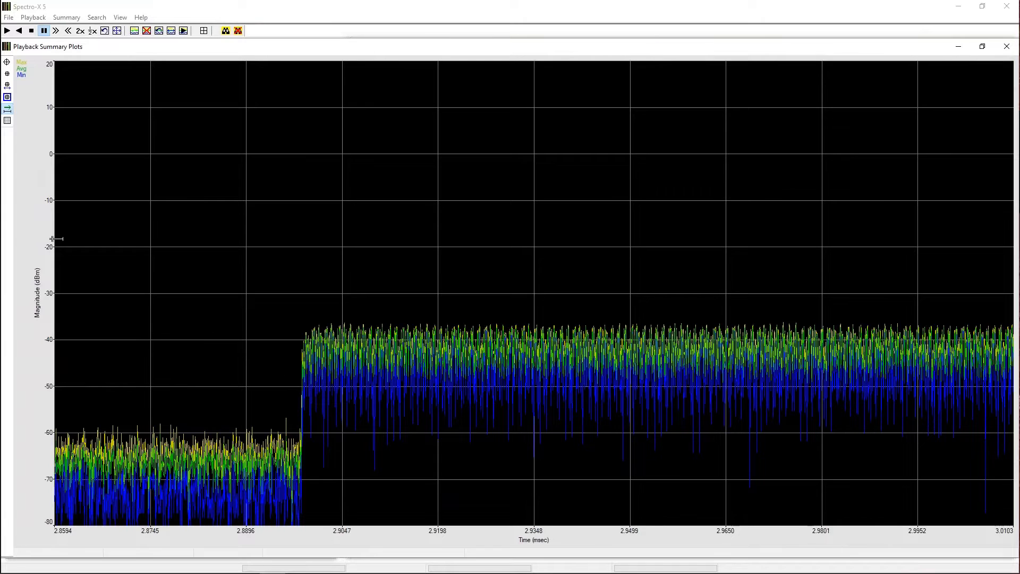
click(8, 85)
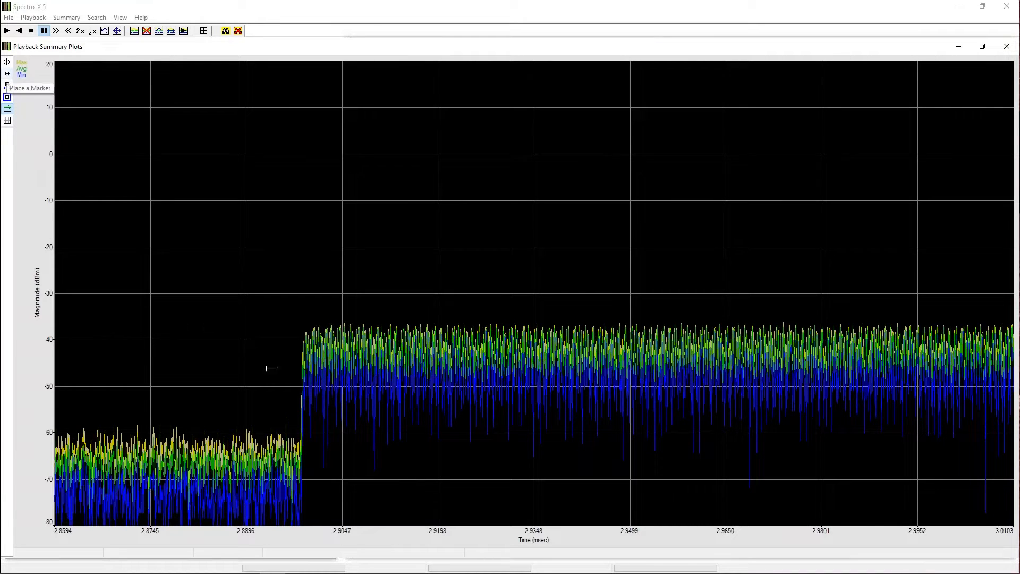
Zoom in on the burst's rising edge and place a marker there at about 2.898 msec and -60 dBm.
drag(332, 387, 333, 386)
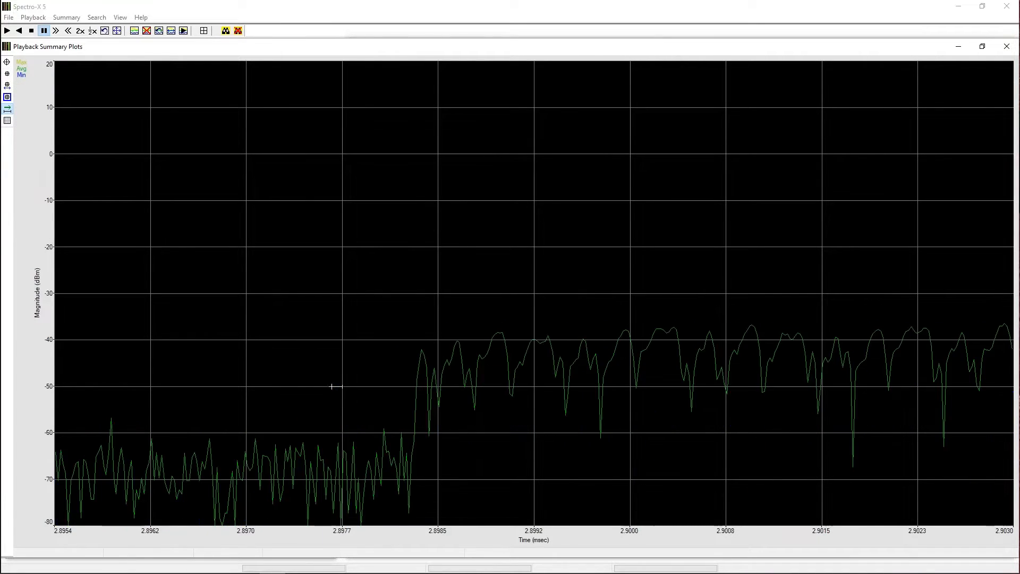
click(8, 74)
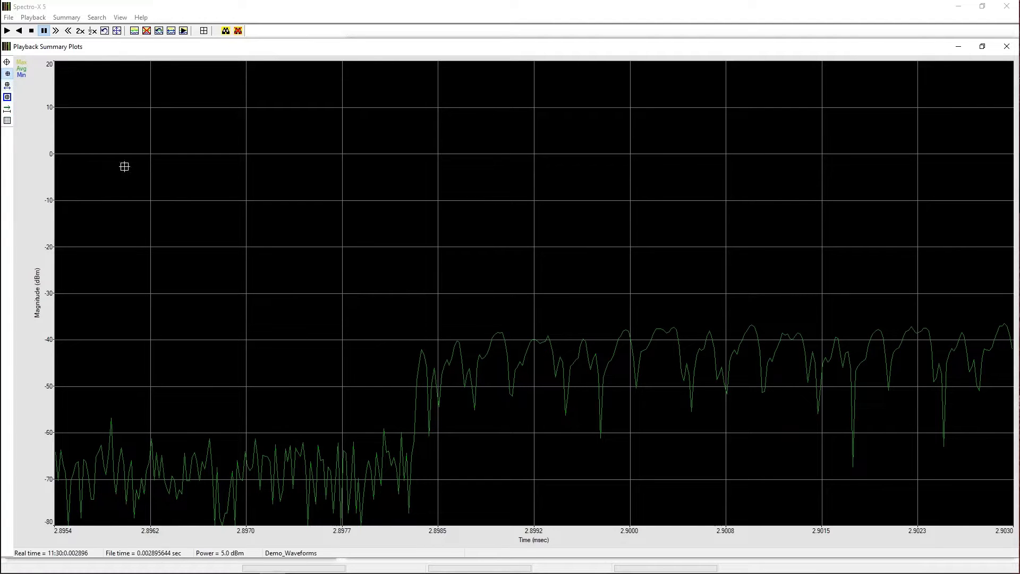
click(413, 433)
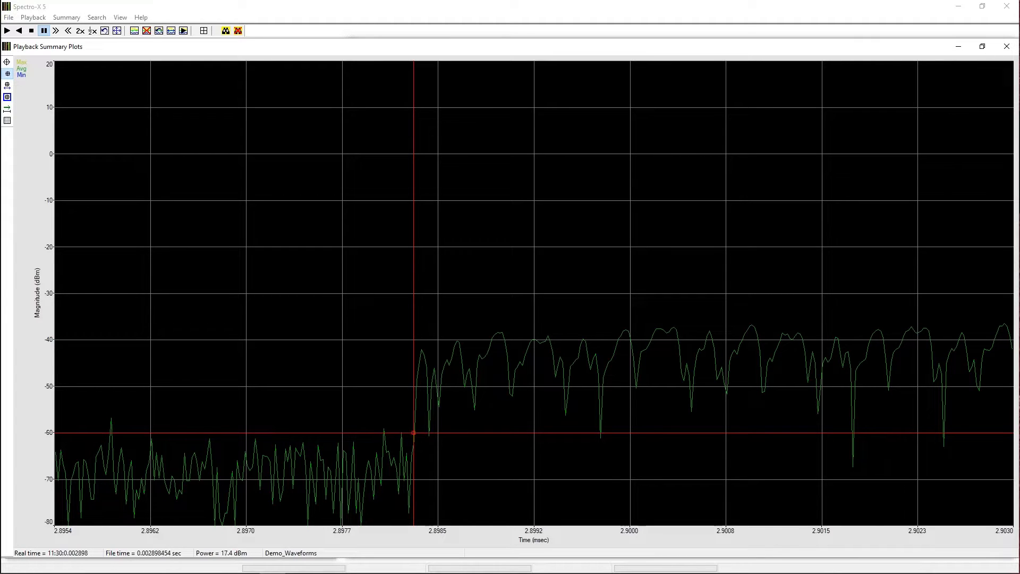
Undo the last zooms to show the whole burst, restore the summary plots window, and bring the Plot Markers window forward.
click(158, 32)
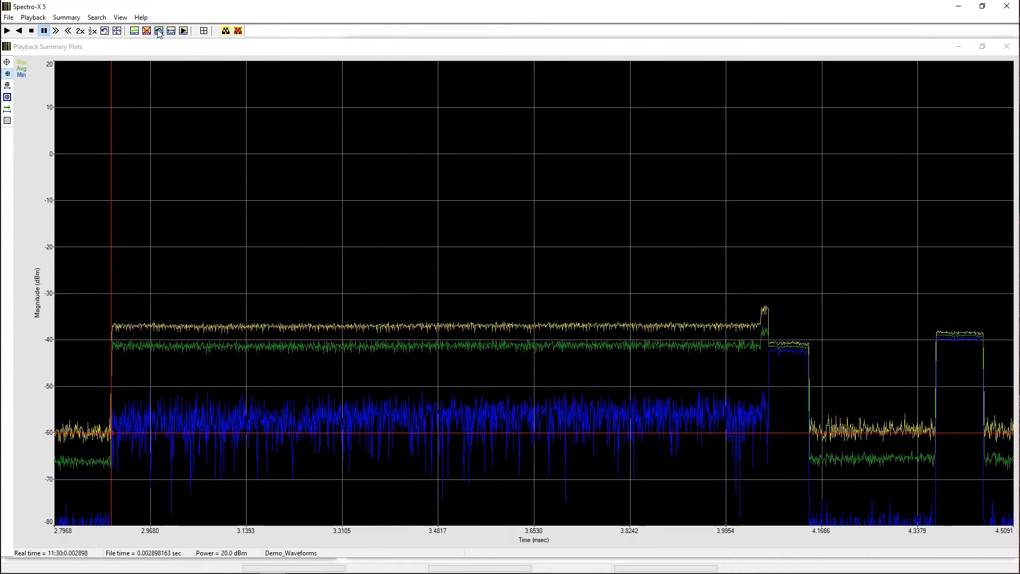
click(983, 47)
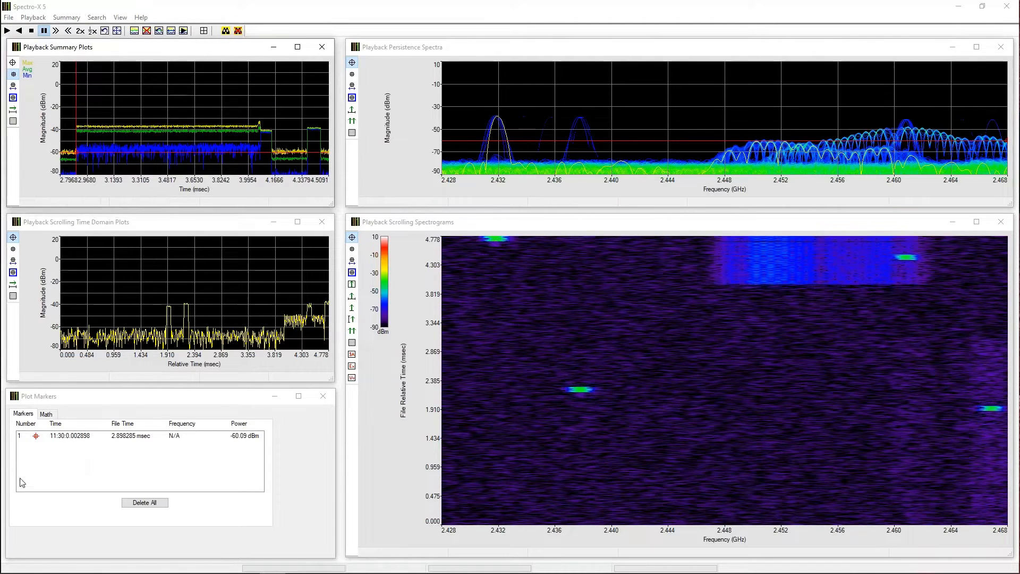
click(60, 402)
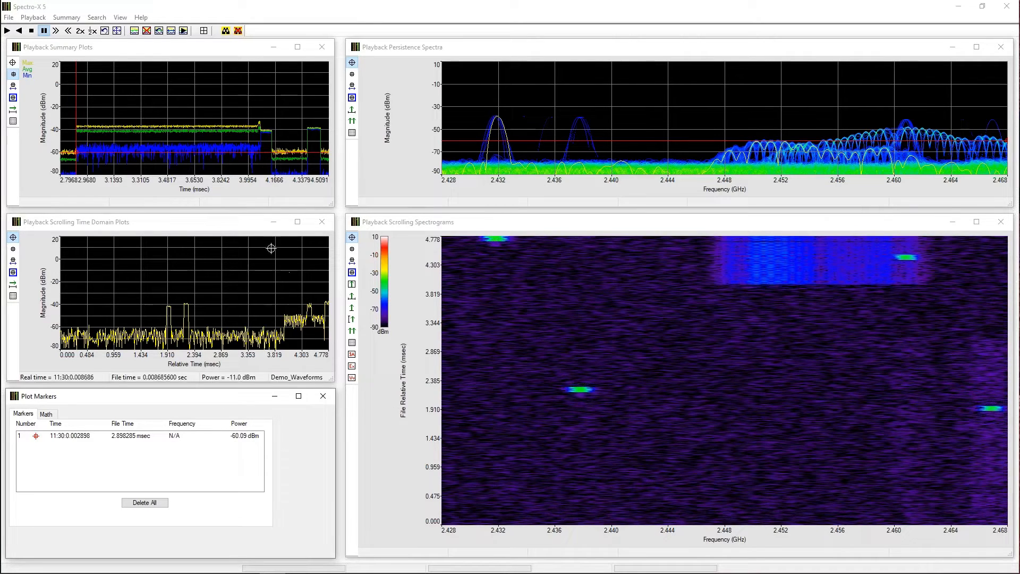
Replay File 1 past the wide burst, pause, and place a spectrogram marker at the burst's end, at about 4.066 msec and 2.456 GHz.
click(32, 32)
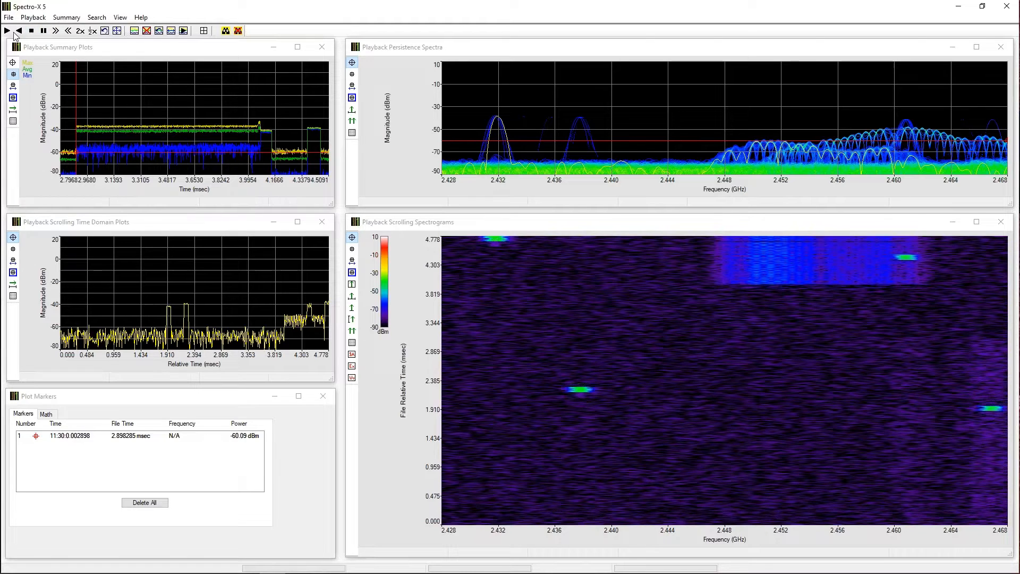
click(8, 32)
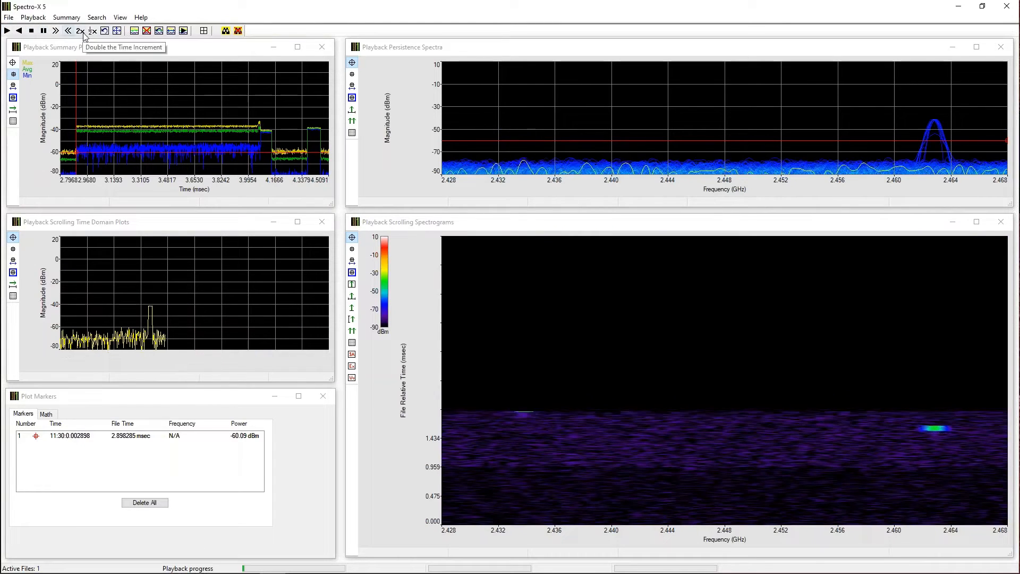
click(42, 33)
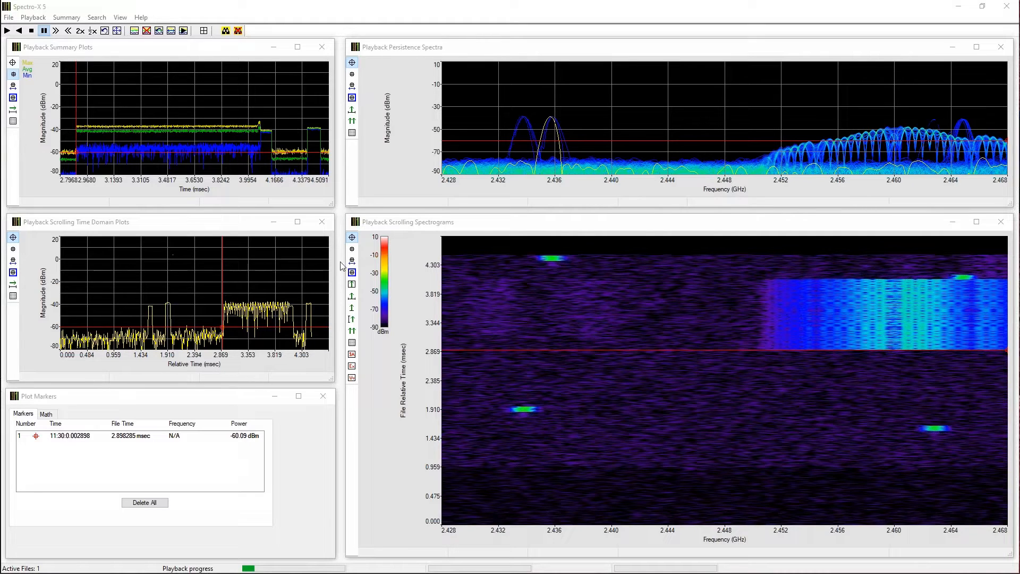
click(352, 250)
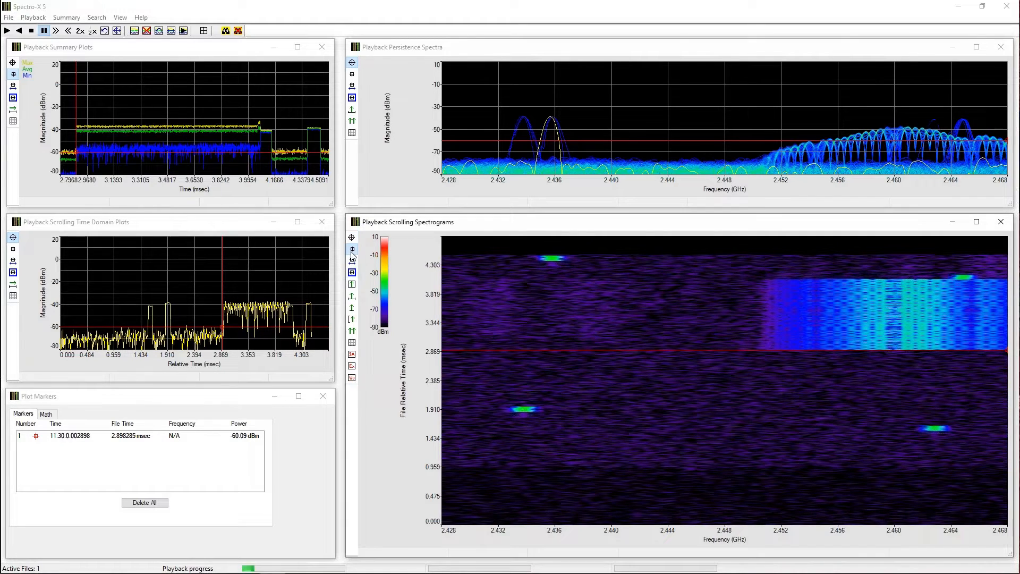
click(835, 279)
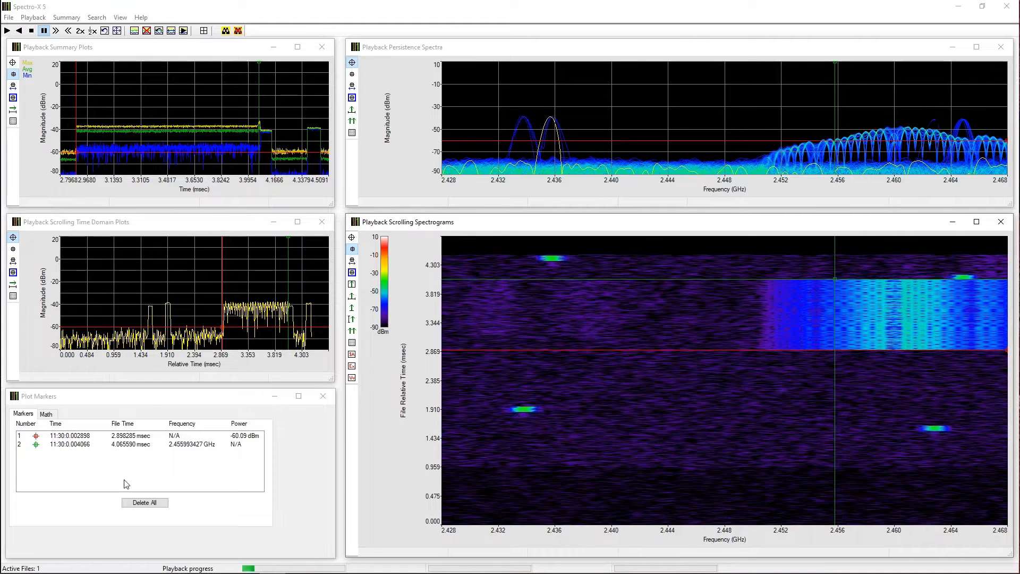
Delete all plot markers and restore the summary plots to the recording's full time range.
click(146, 503)
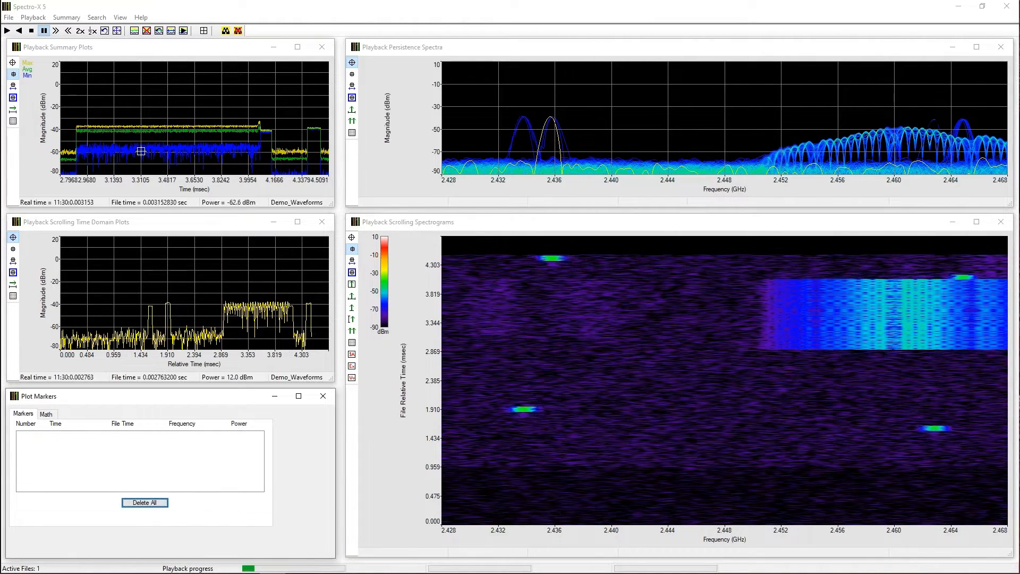
click(493, 226)
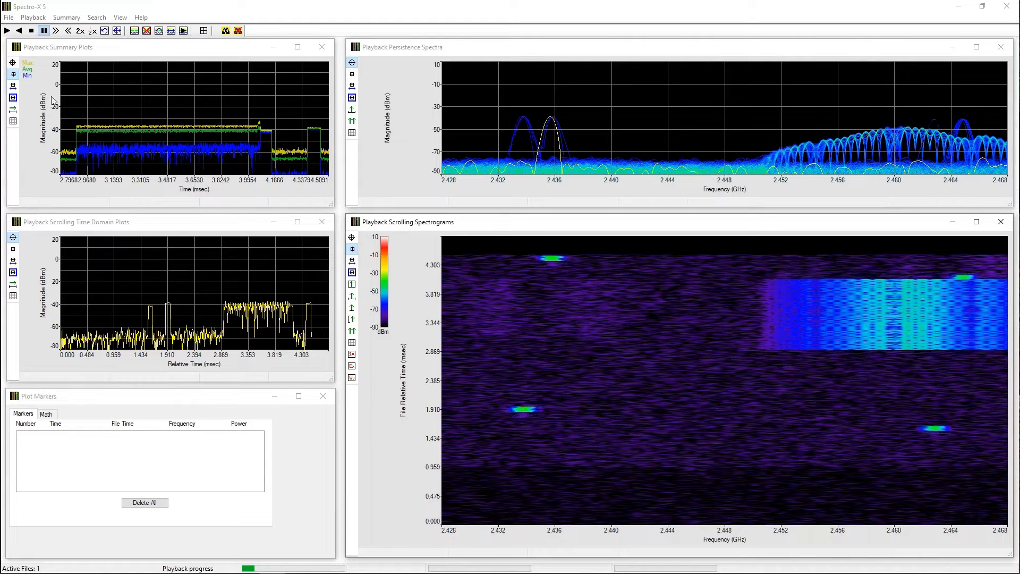
click(172, 32)
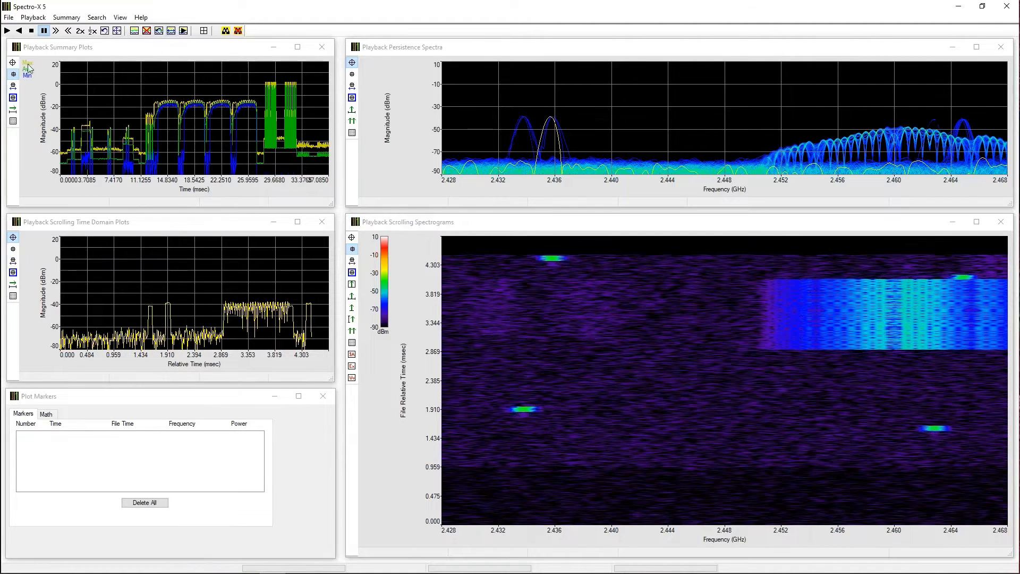
Play past the wide burst, pause, and zoom the spectrogram in on the short burst near 2.438 GHz in time and frequency.
click(7, 31)
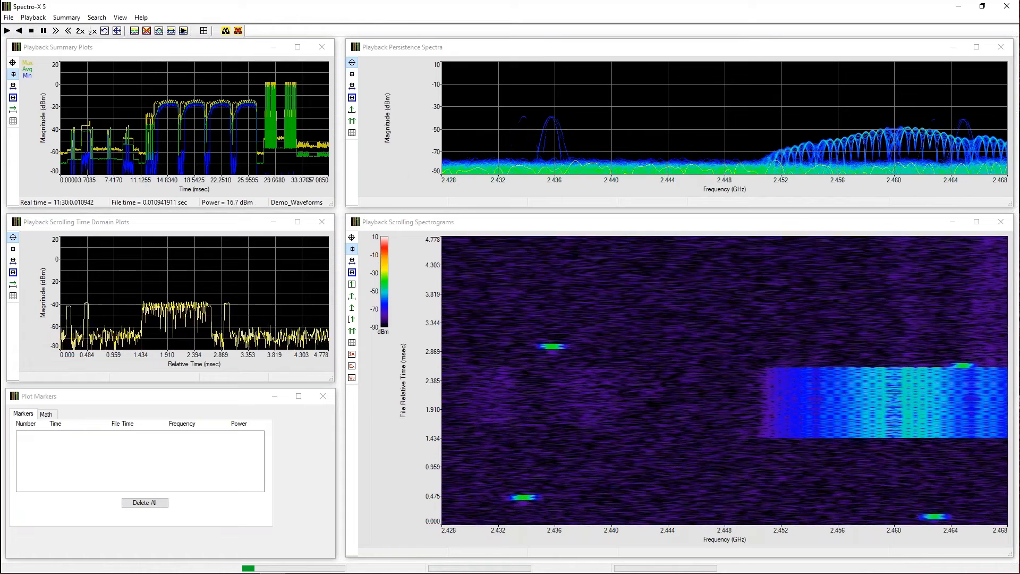
click(42, 32)
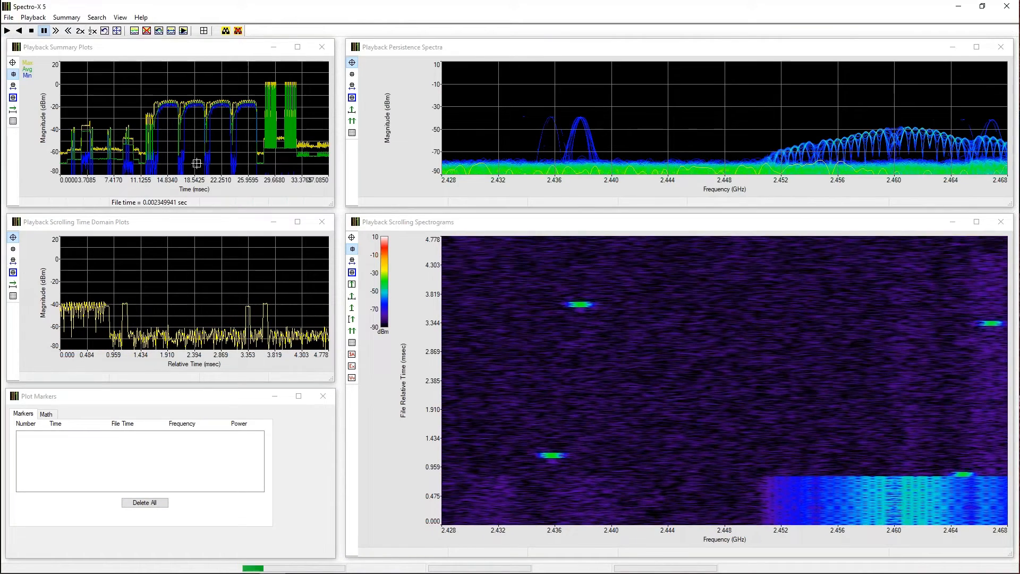
click(558, 227)
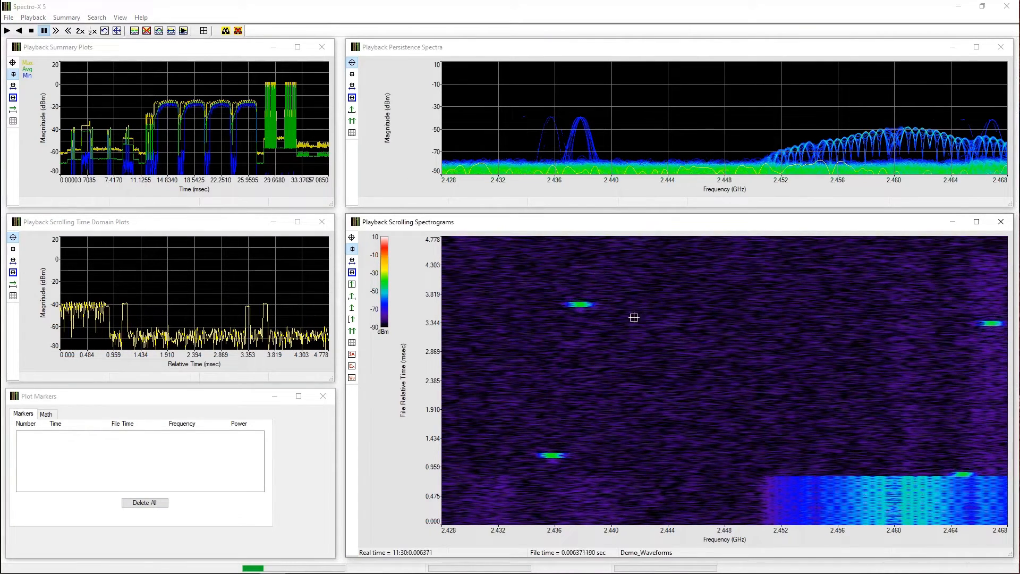
click(352, 285)
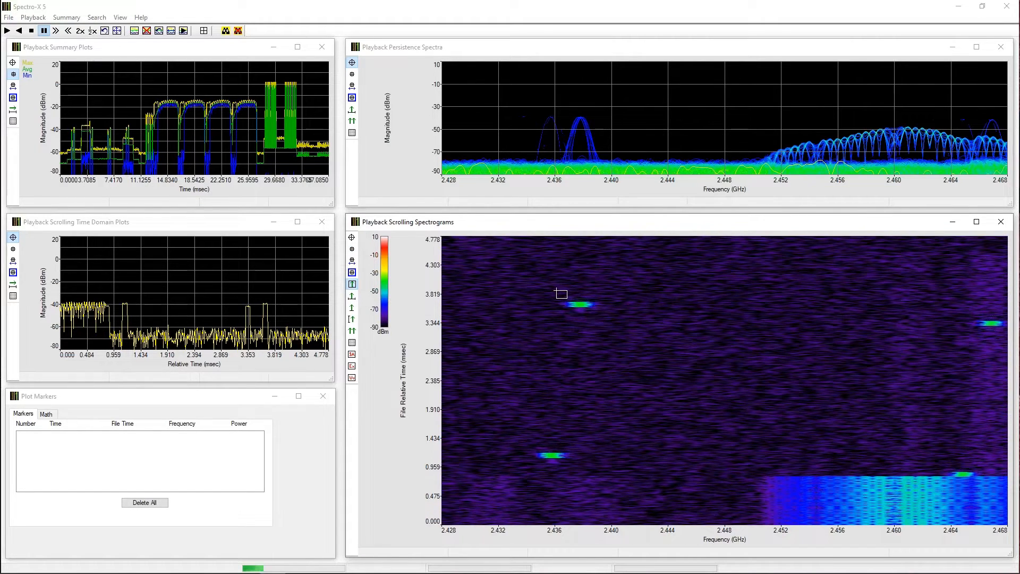
drag(572, 305, 609, 329)
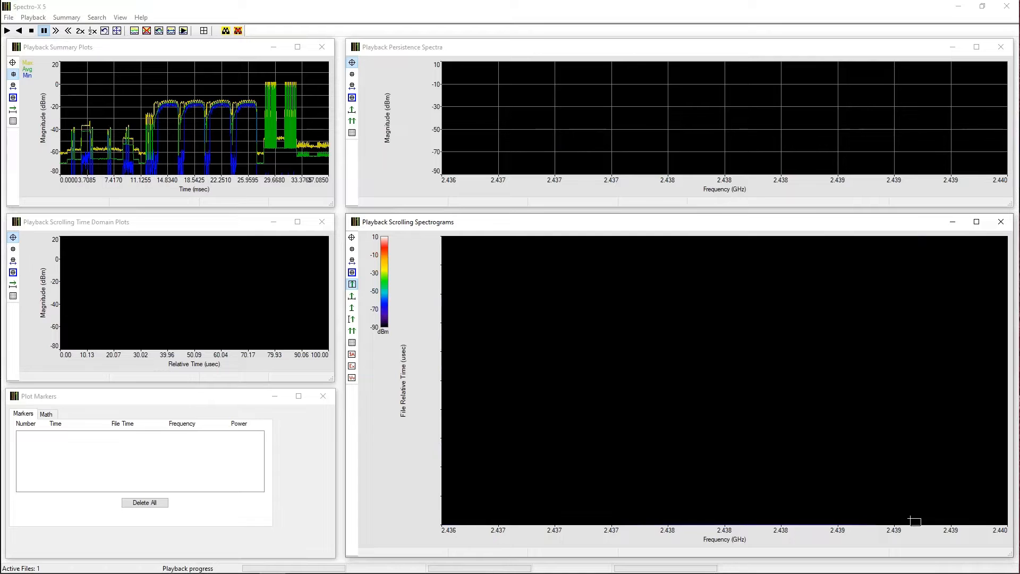
Play the zoomed 2.436–2.440 GHz selection and pause once the whole short burst is shown.
click(7, 31)
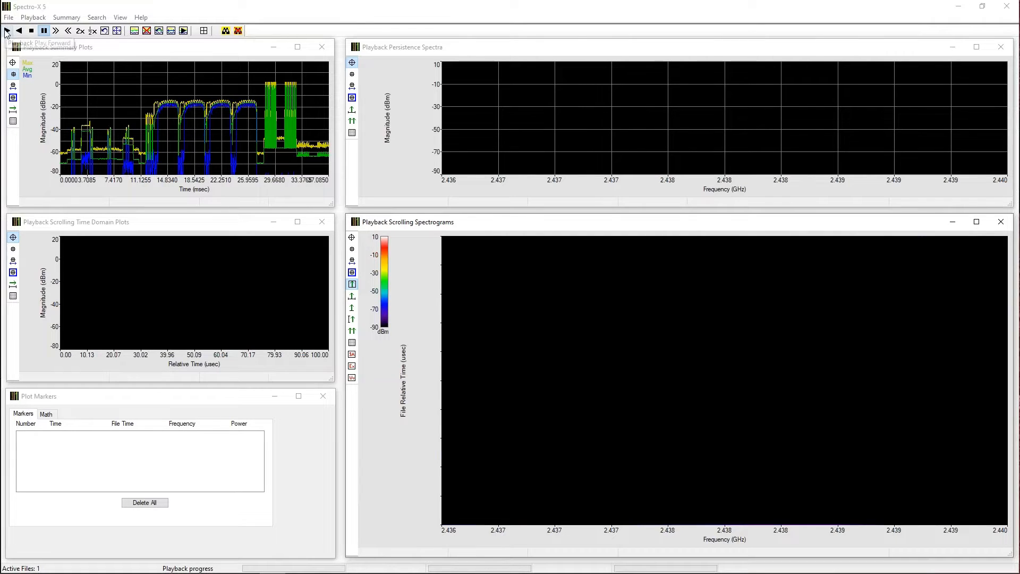
click(44, 31)
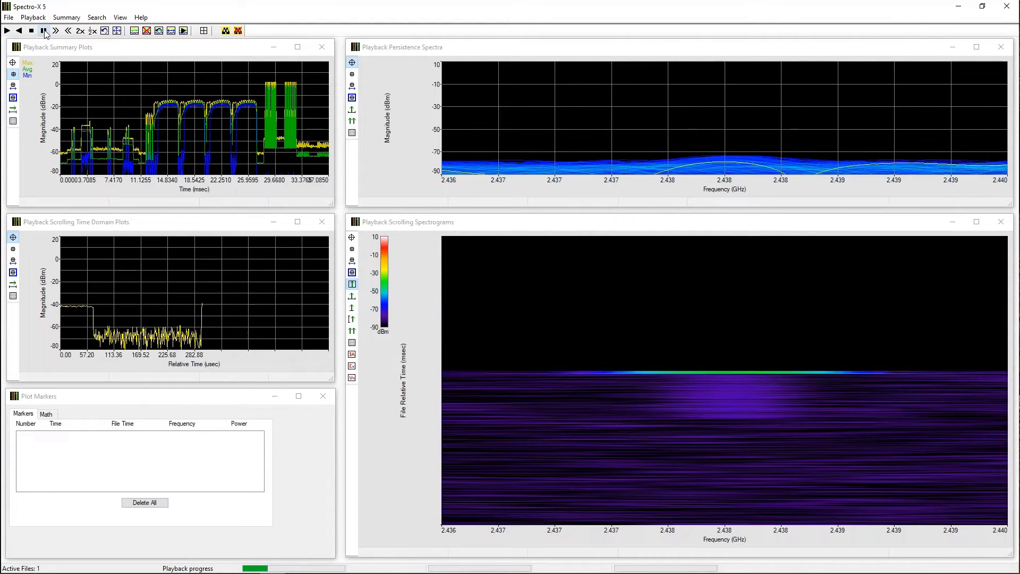
click(45, 31)
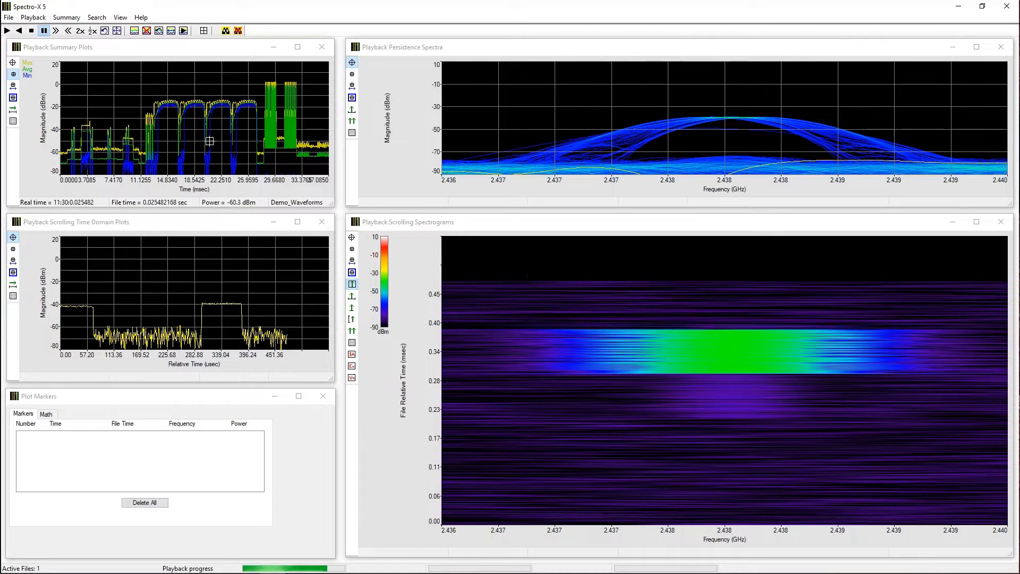
Place spectrogram markers at the short burst's start and end, at about 6.869 and 6.956 msec near 2.438 GHz.
click(352, 250)
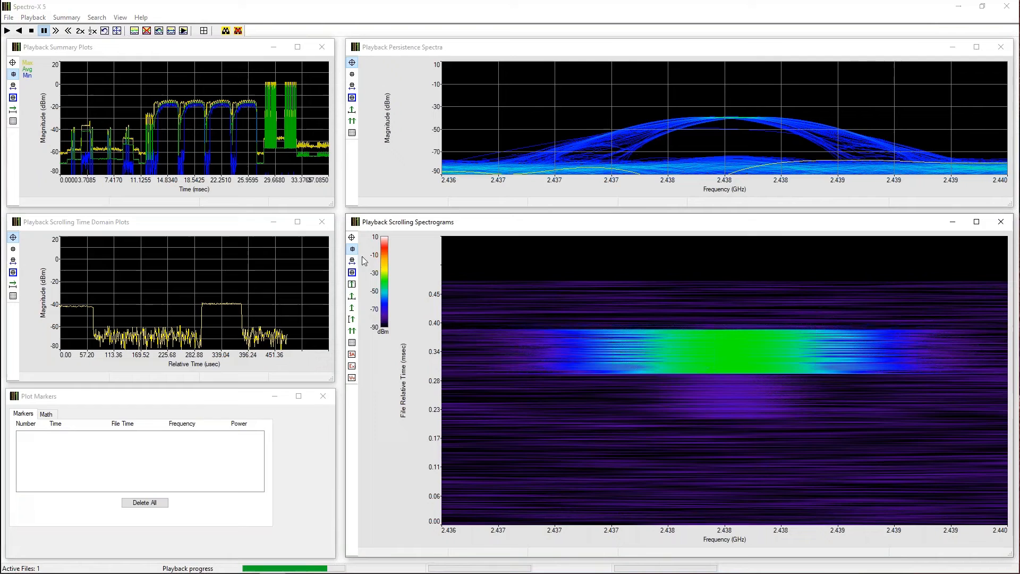
click(721, 373)
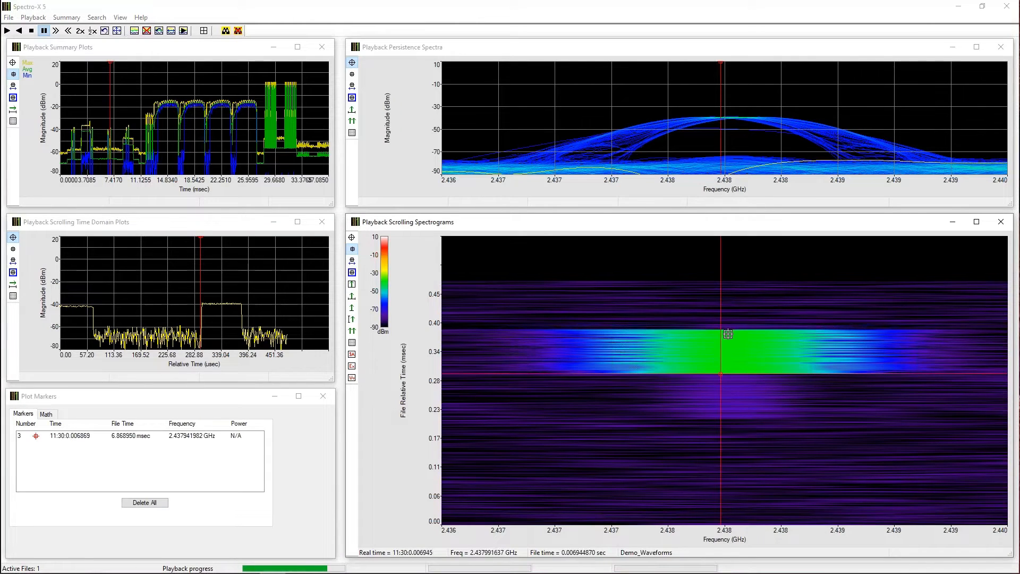
click(725, 329)
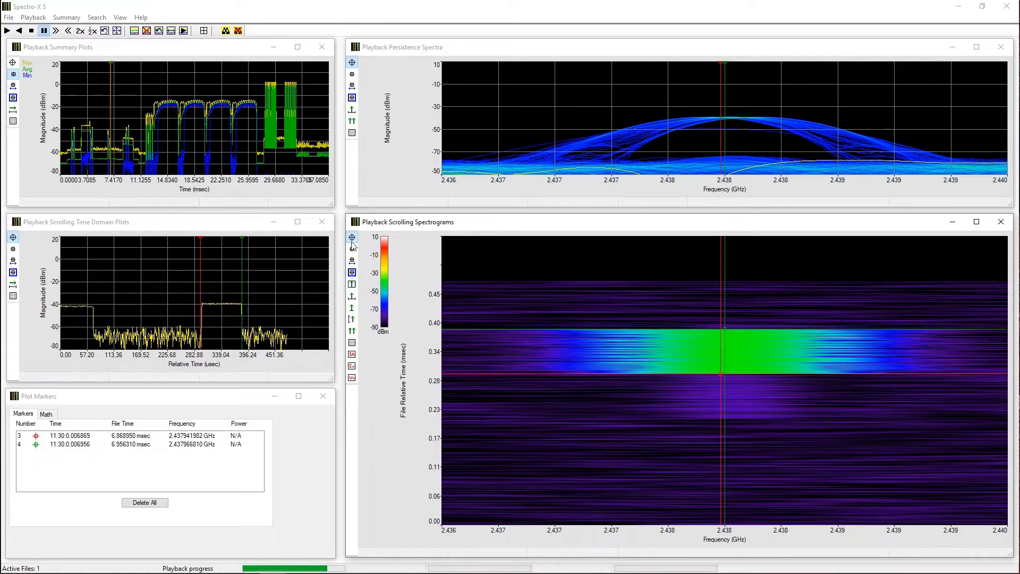
Delete all plot markers and replay the recording over its full frequency span, 2.428–2.468 GHz.
click(145, 502)
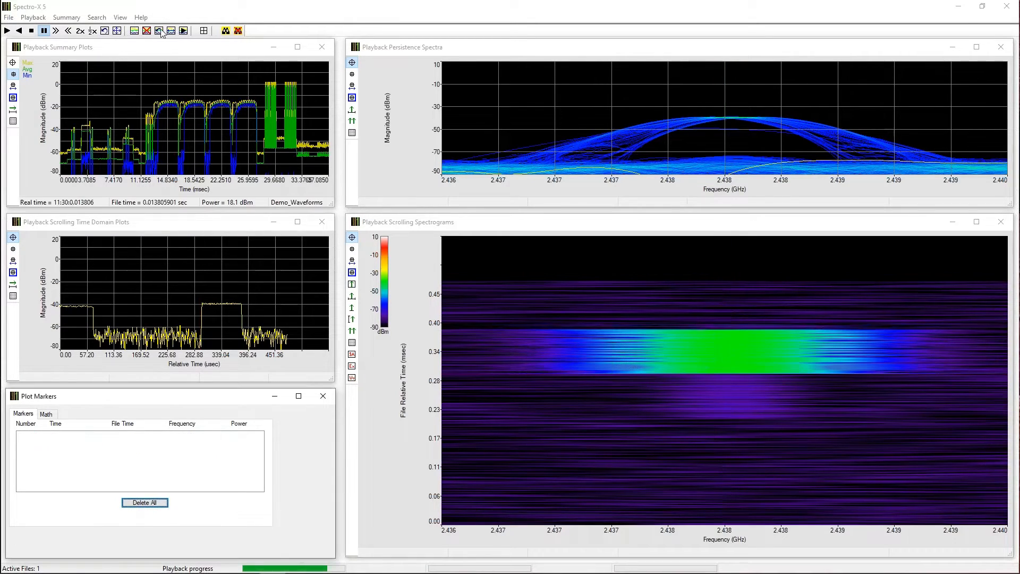
click(117, 31)
click(7, 31)
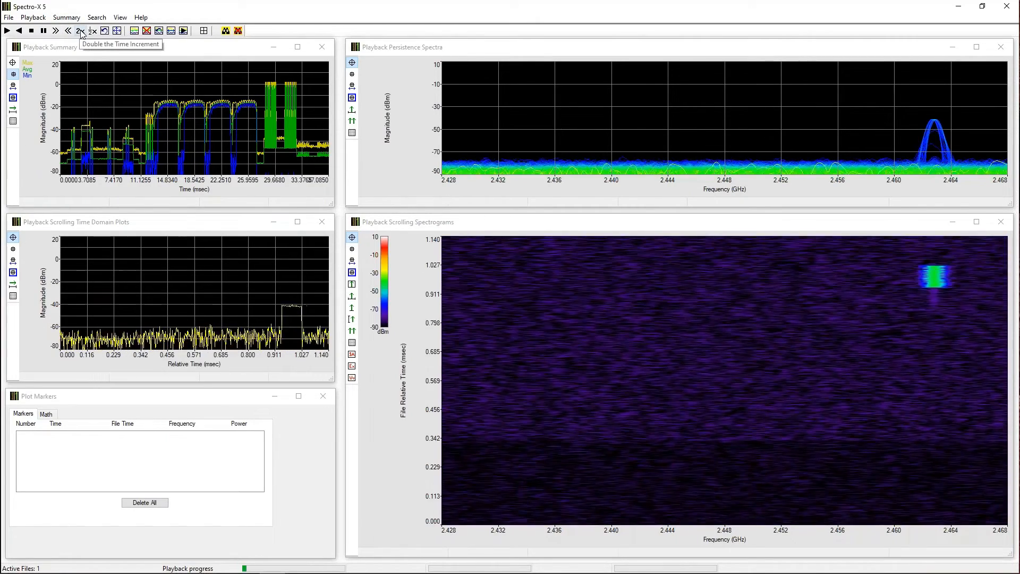
Double the playback time increment and keep the replay paused with the wide burst and the short bursts following it in view.
click(80, 31)
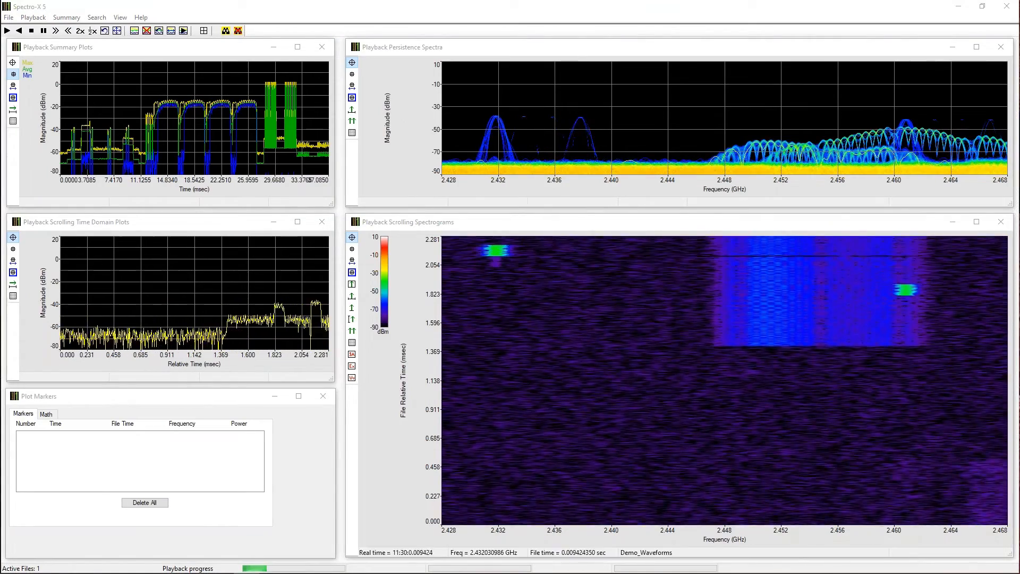
click(515, 219)
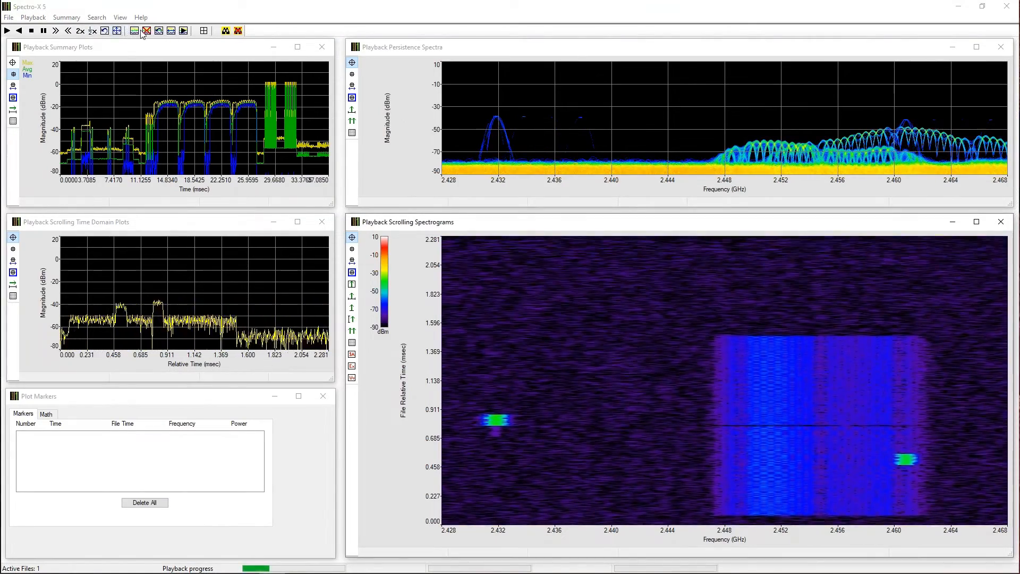
click(105, 31)
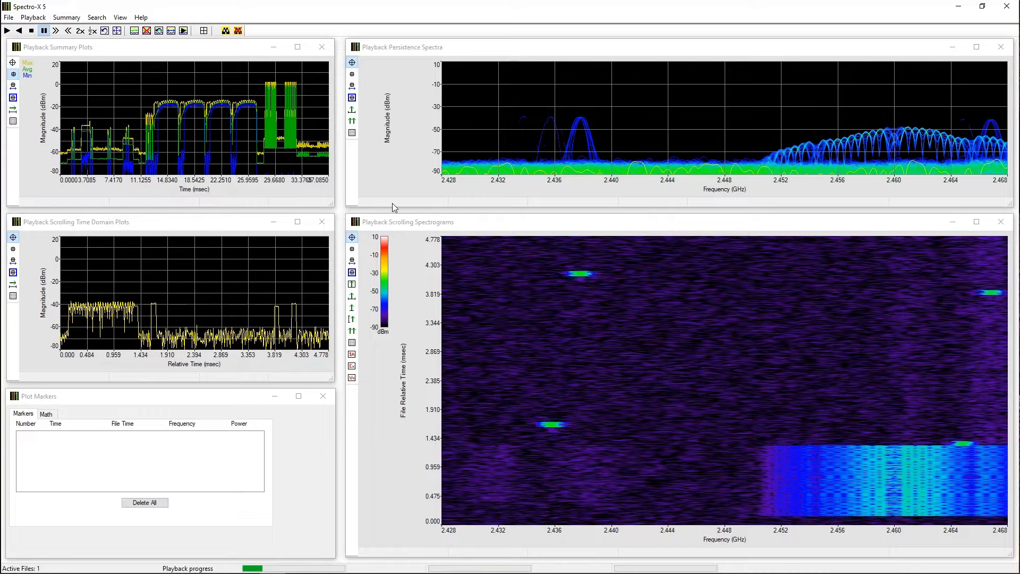
Zoom the spectrogram in on the short burst near 2.436 GHz, play the selection, and pause once the whole burst is shown.
click(418, 222)
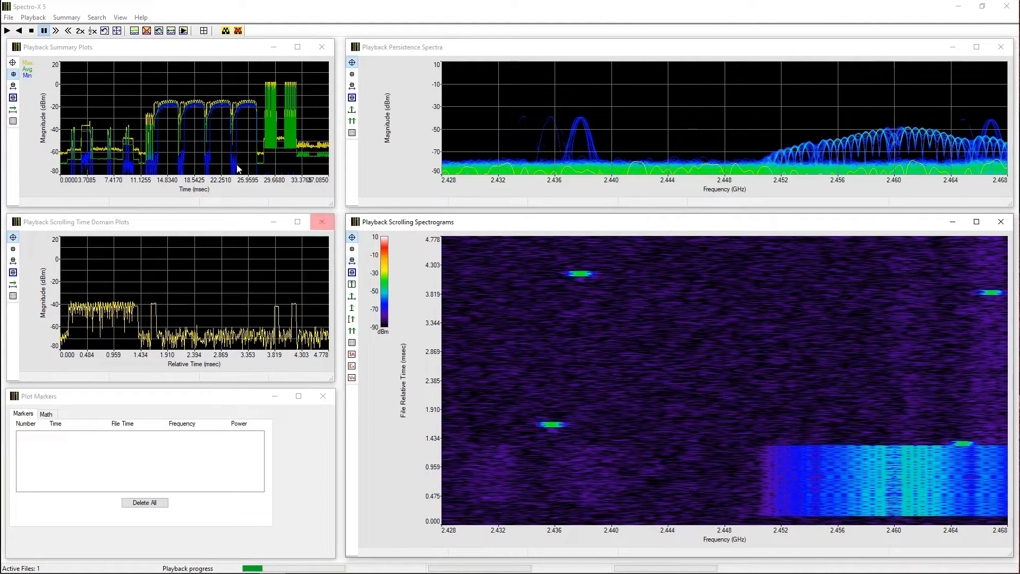
click(352, 284)
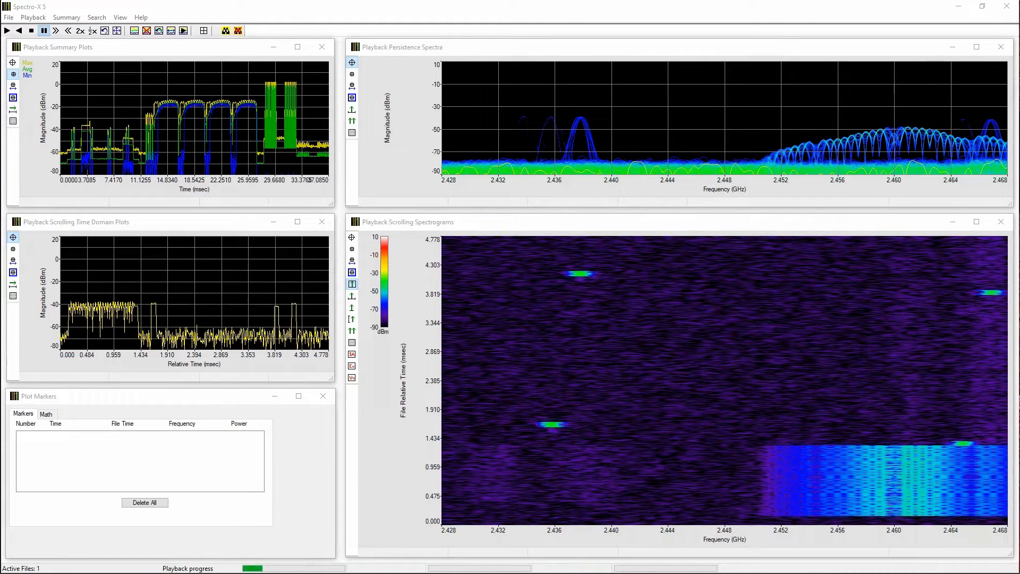
click(352, 284)
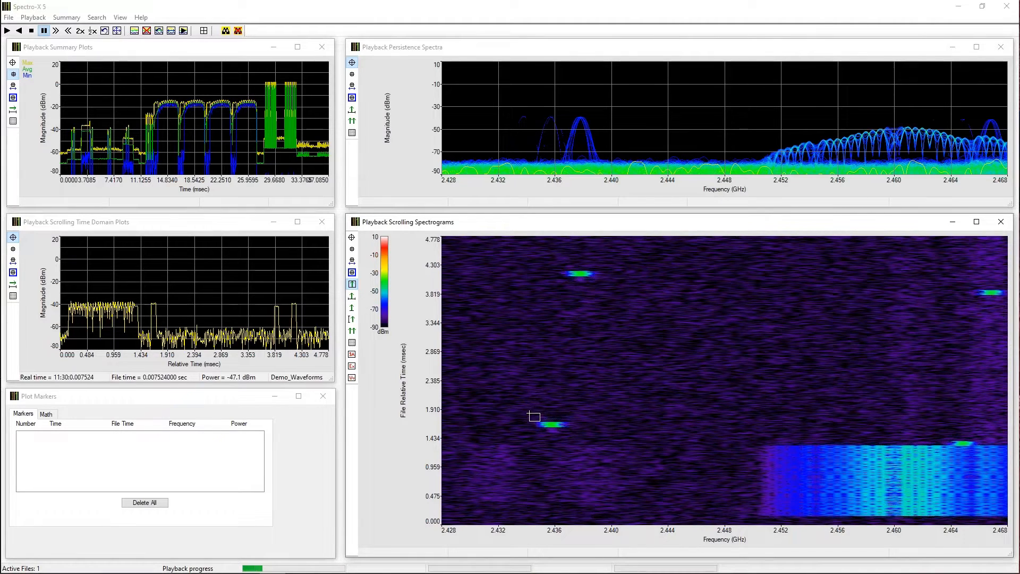
drag(528, 413, 573, 440)
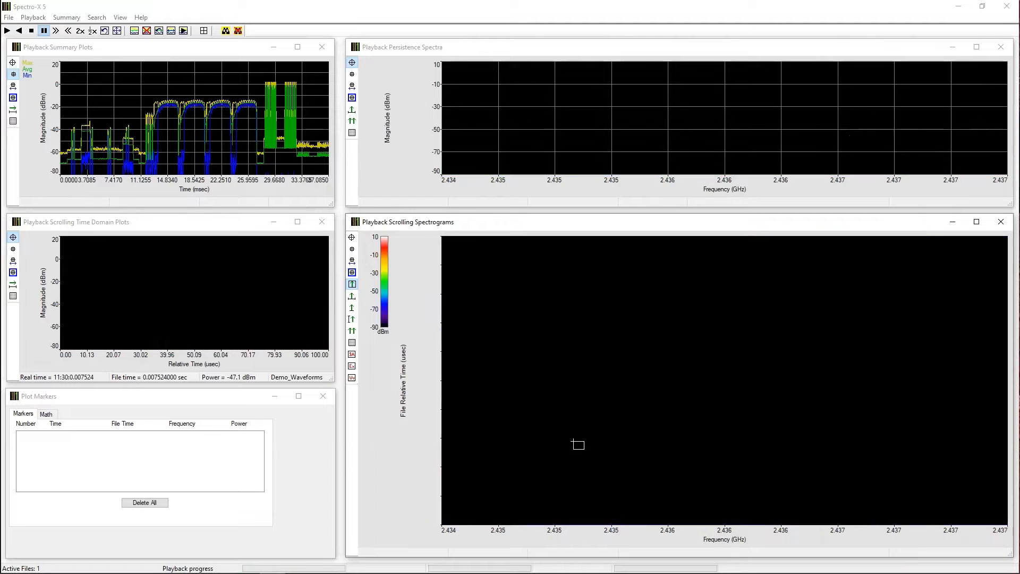
click(8, 31)
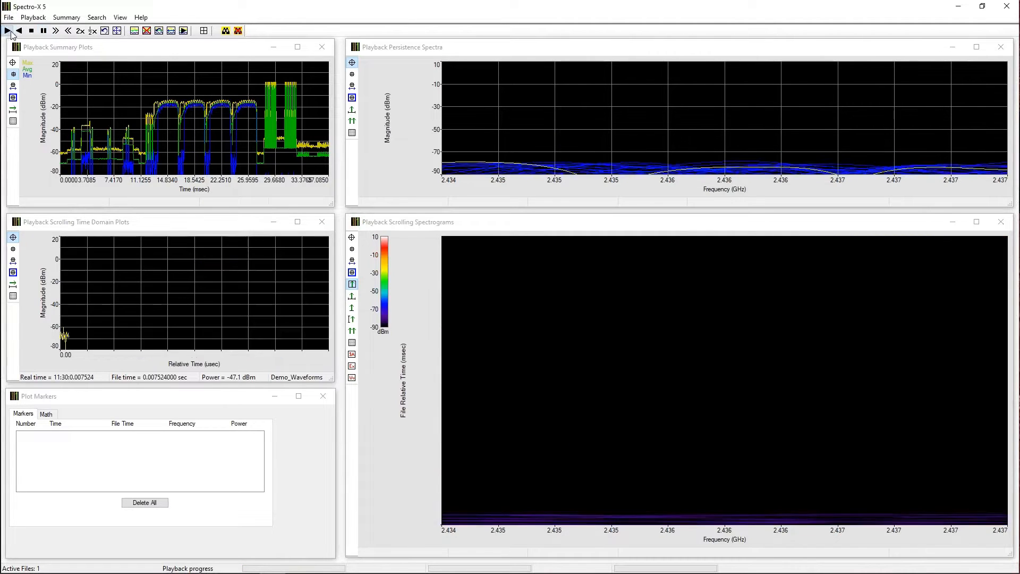
click(45, 32)
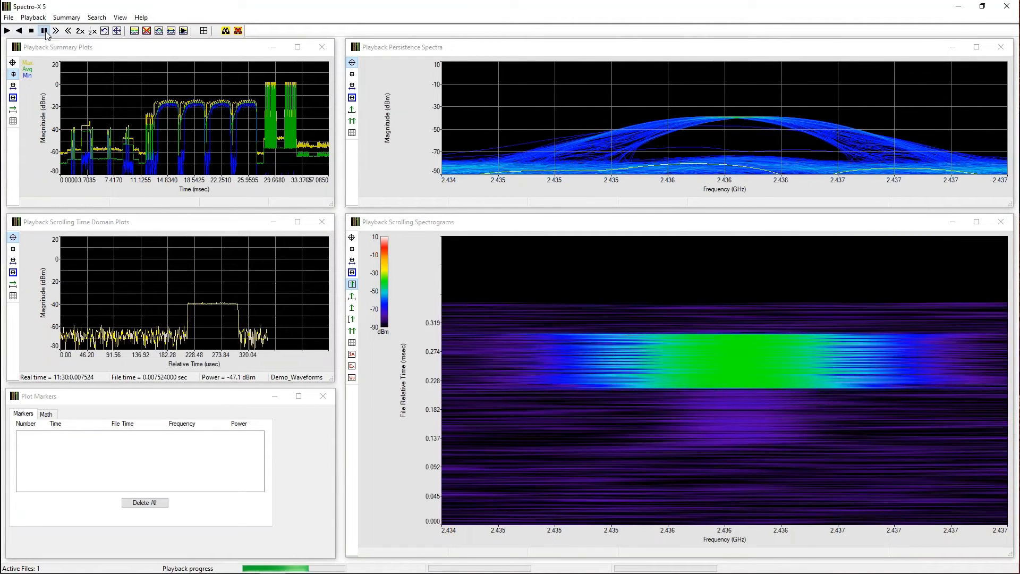
Place spectrogram markers at the burst's start and end, at about 4.367 and 4.457 msec near 2.436 GHz.
click(352, 284)
click(351, 249)
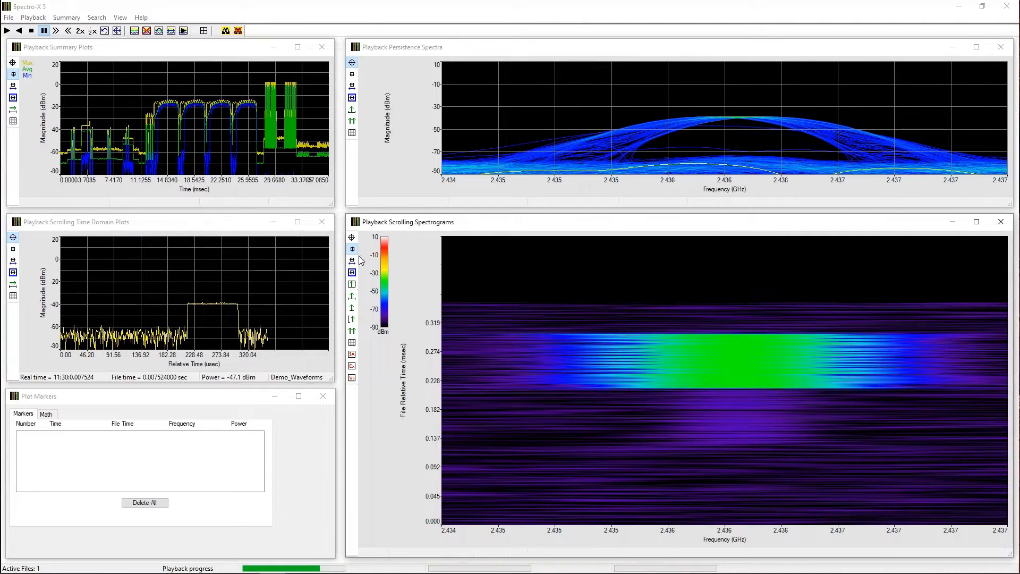
click(705, 390)
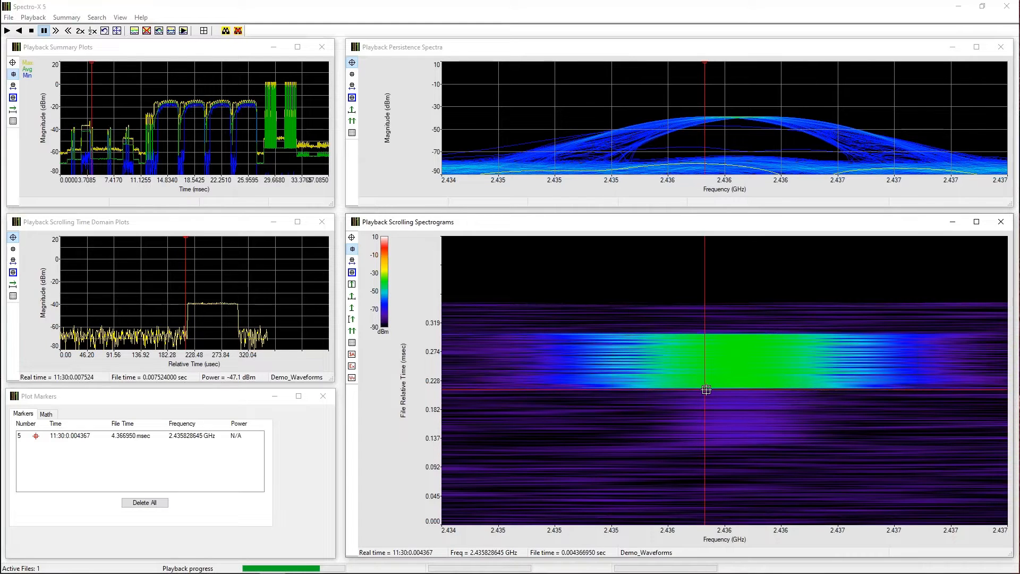
click(715, 333)
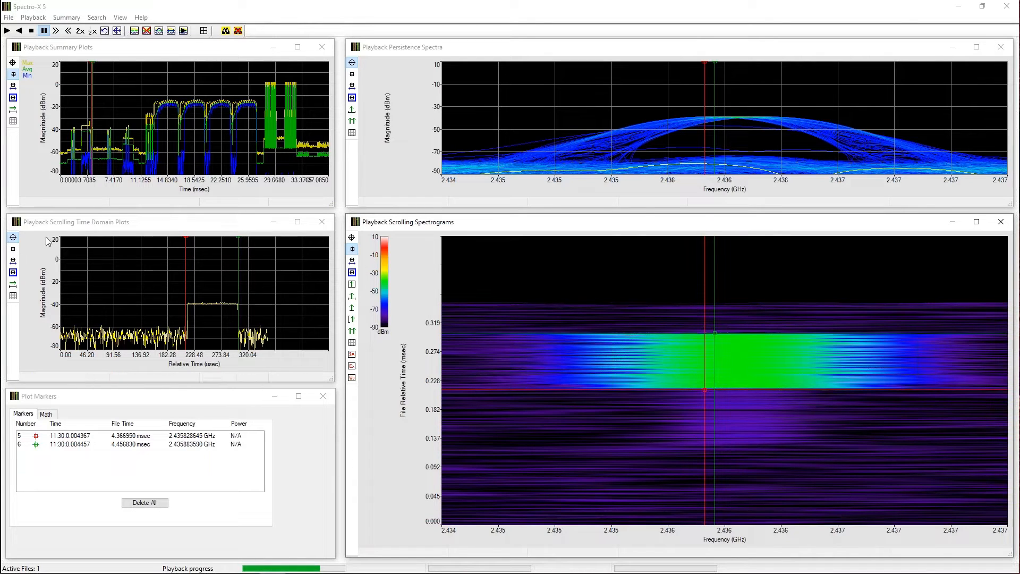
Set the burst's start marker as the export start time and its end marker as the export stop time, and open the IQ data export settings.
click(142, 401)
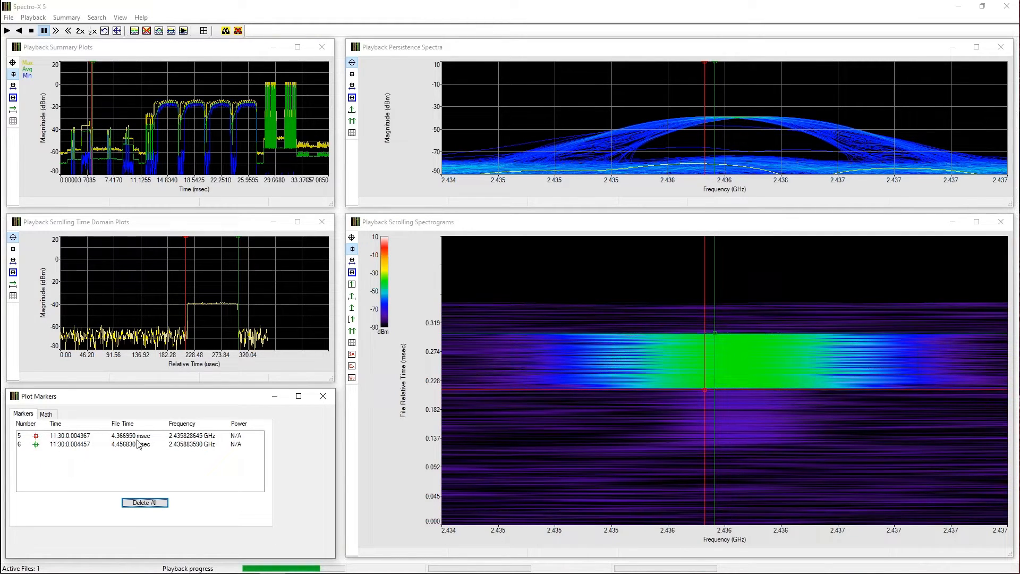
right_click(68, 439)
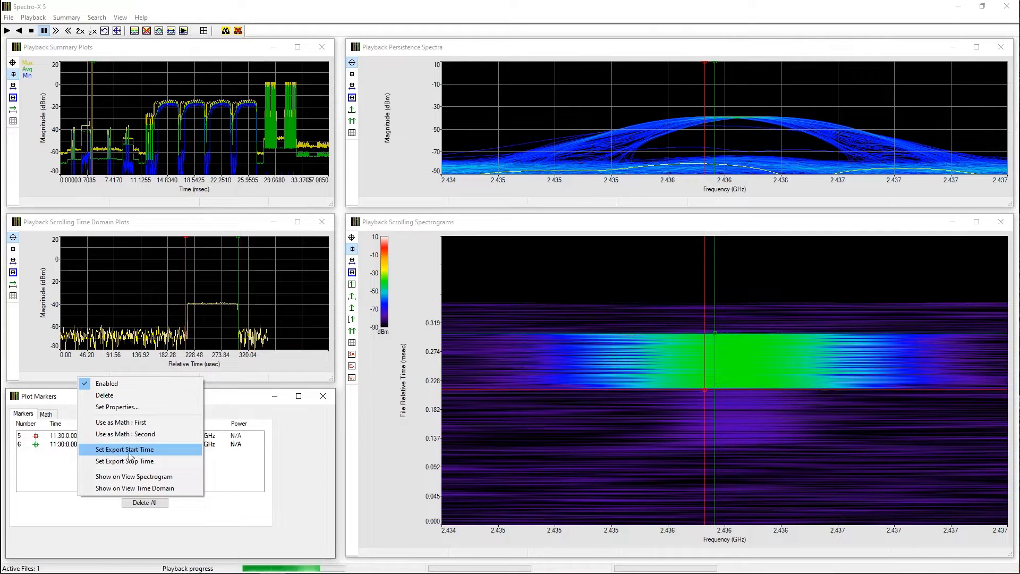
click(157, 451)
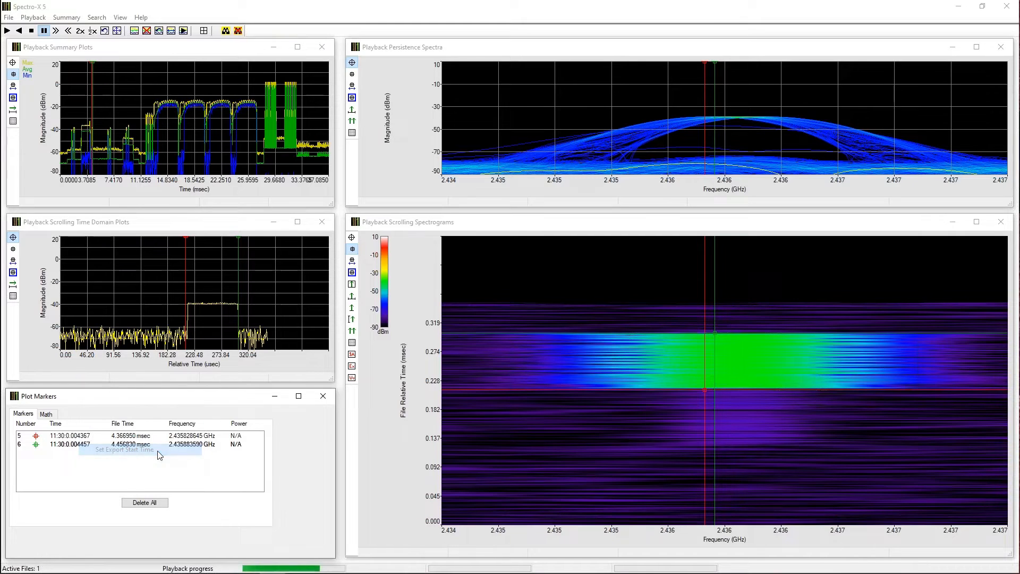
right_click(74, 450)
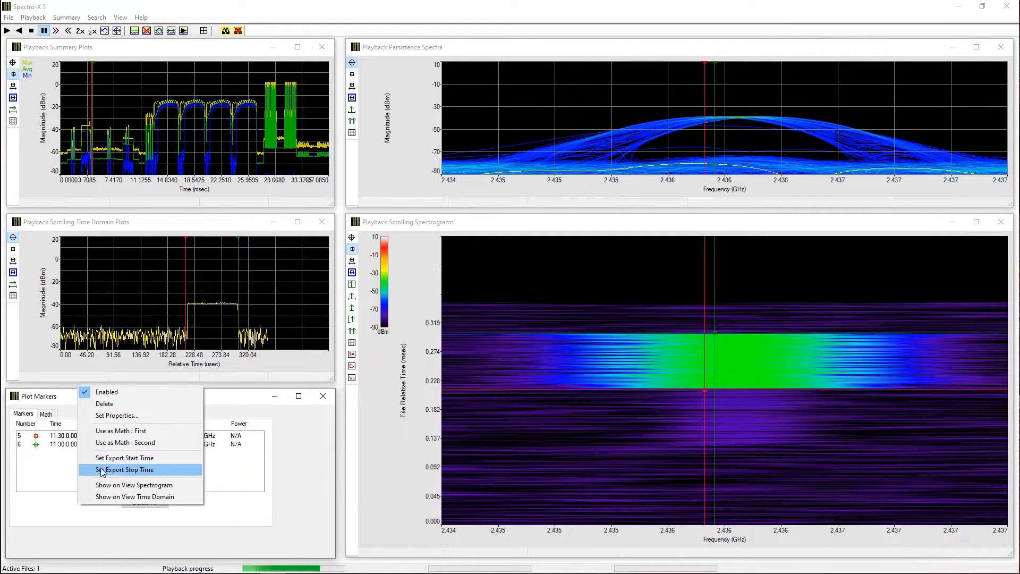
click(161, 471)
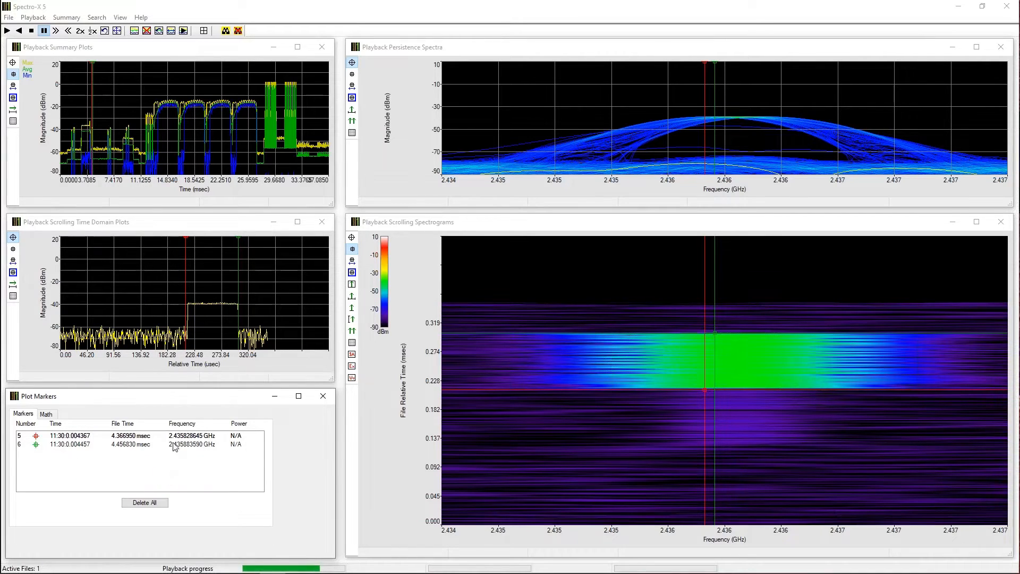
click(8, 17)
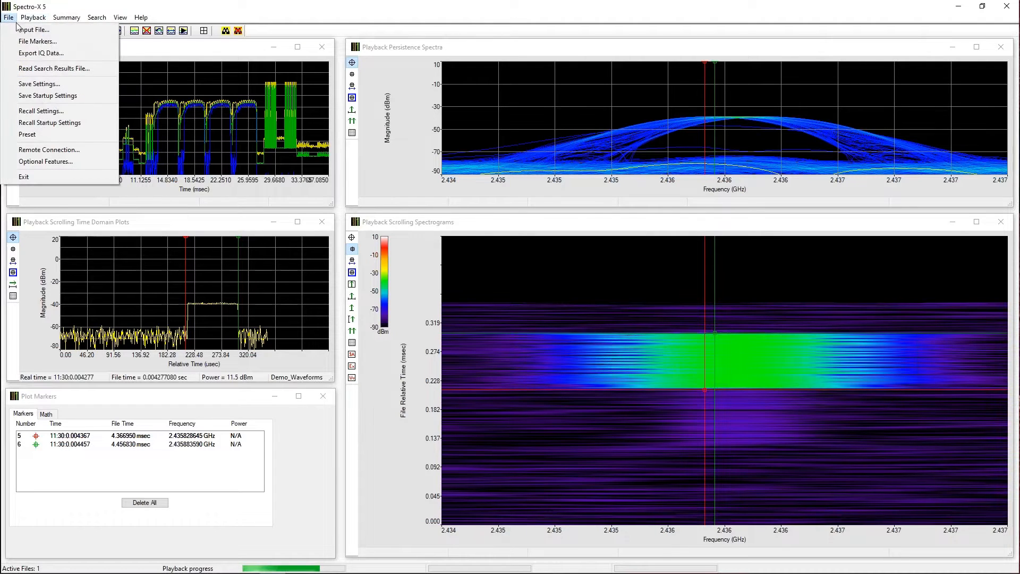
click(72, 55)
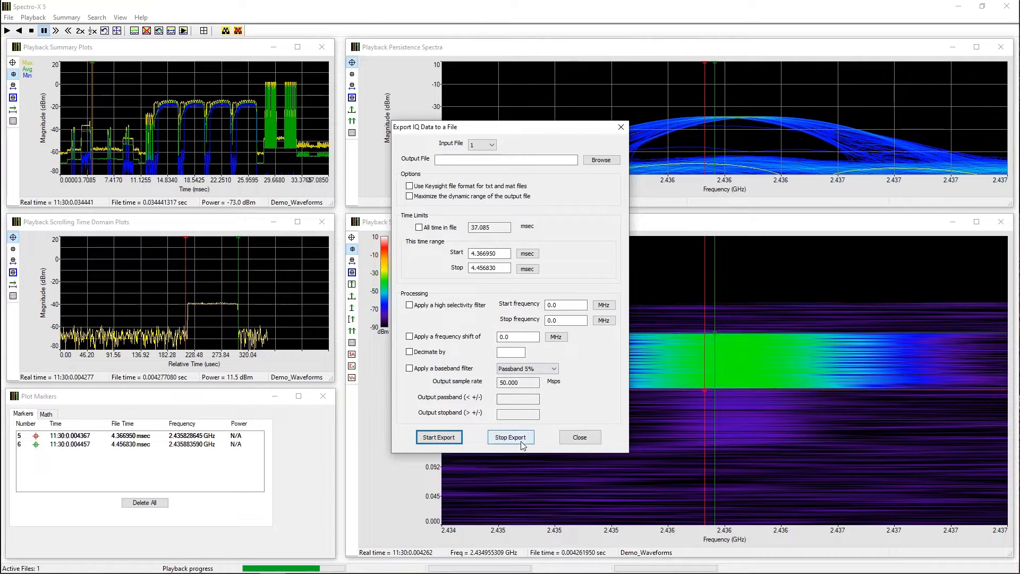
Leave the IQ export settings and reset the zoomed plots to the full 2.428 to 2.468 GHz span.
click(504, 441)
click(572, 438)
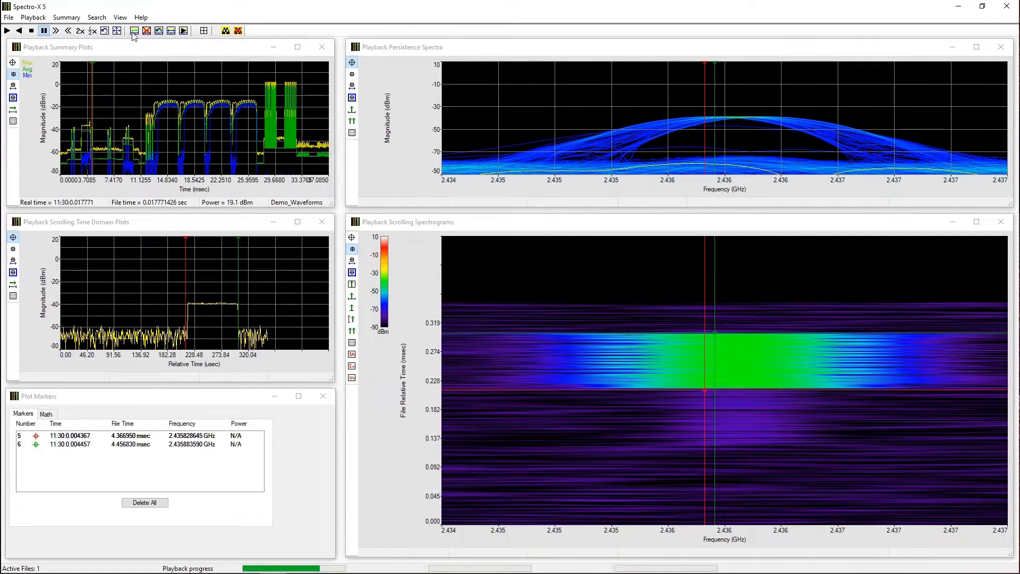
click(104, 31)
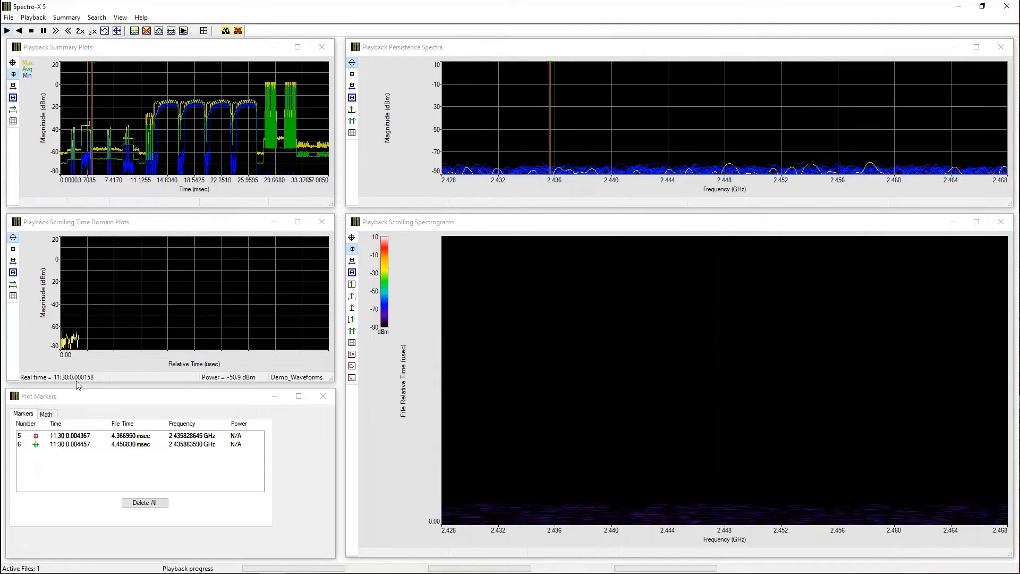
Delete all plot markers and pause the replay once the curved sweep overlaps the repeating wideband bursts.
click(144, 502)
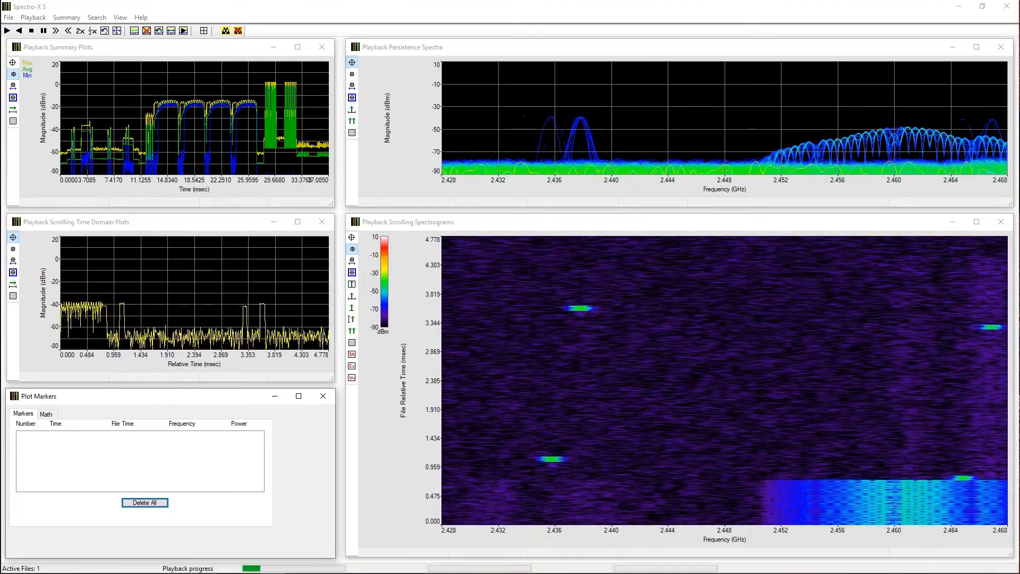
click(43, 31)
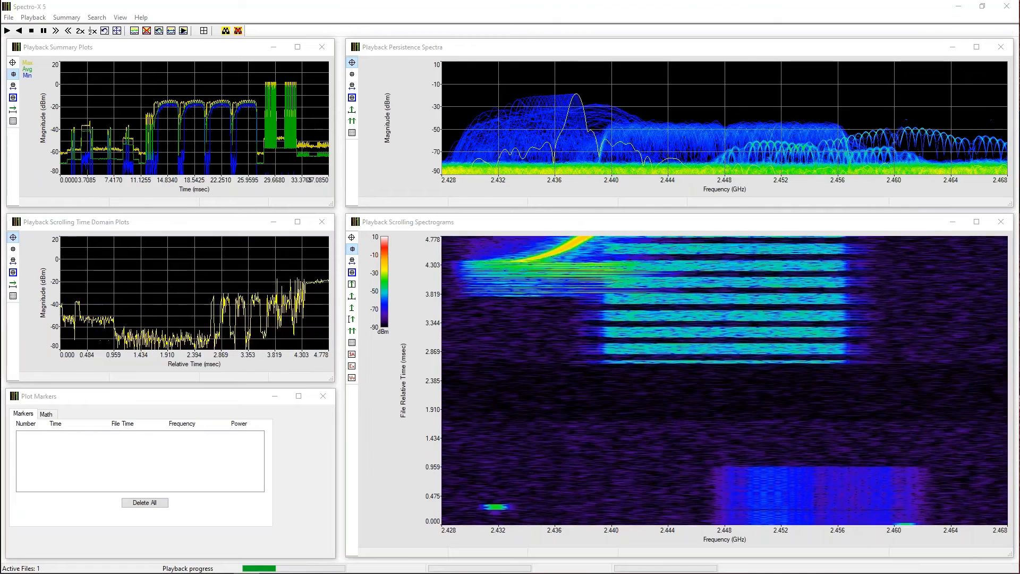
Open the carrier search settings and move them over the plots' frequency axis area.
click(92, 17)
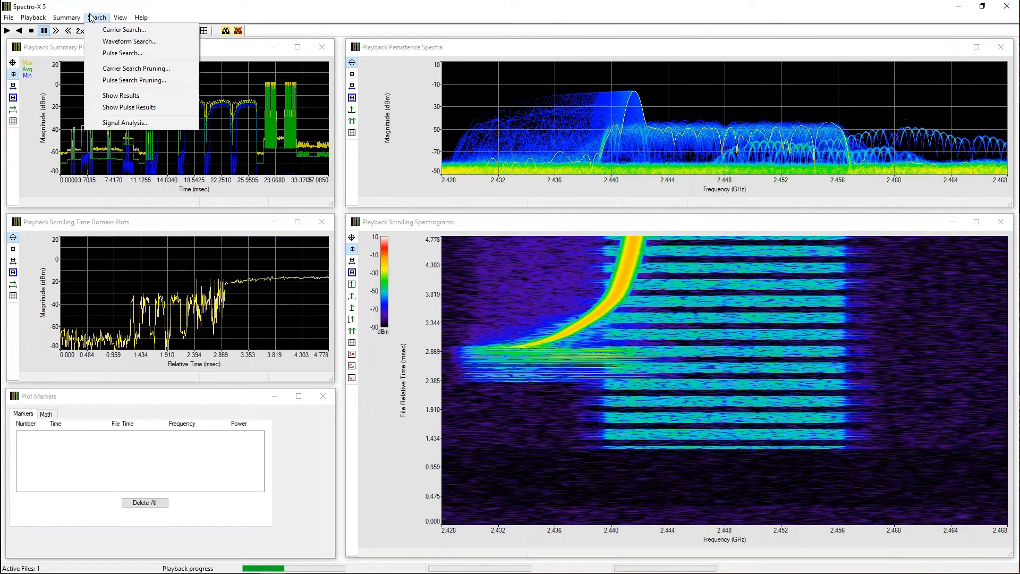
click(116, 30)
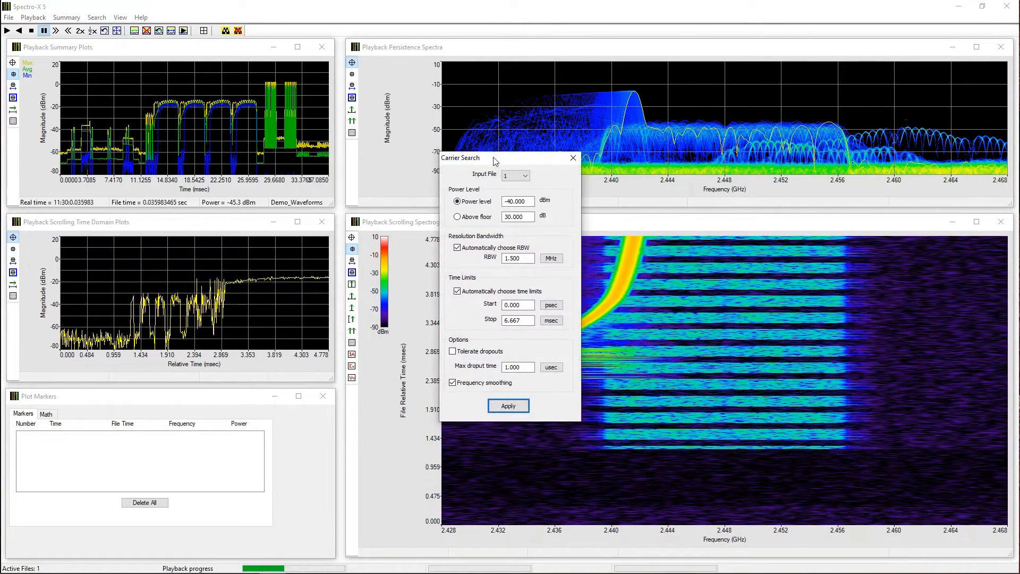
drag(498, 159, 409, 181)
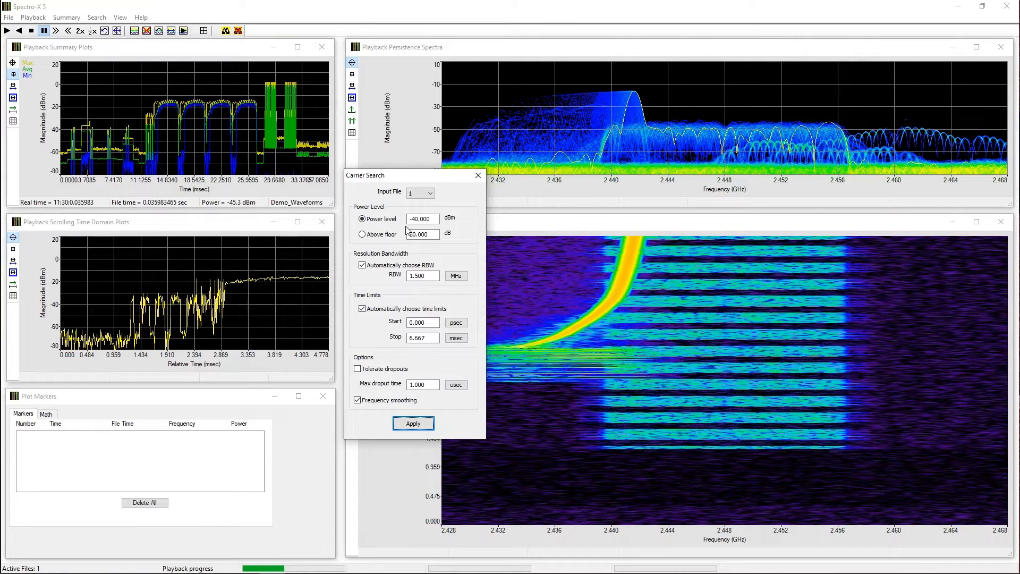
Try the Above floor threshold for the carrier search and return to the Power level threshold.
click(435, 218)
click(364, 234)
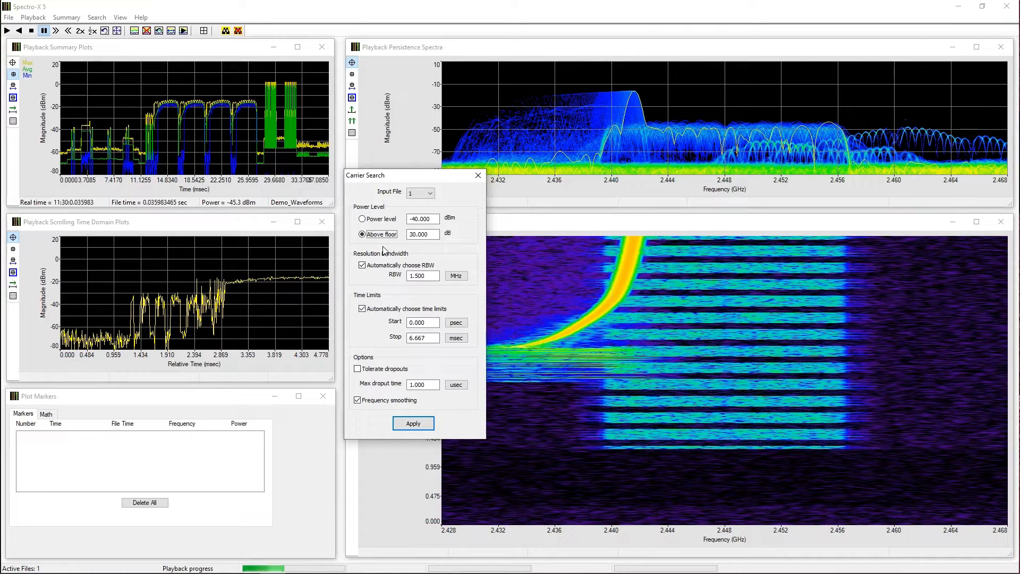
click(436, 234)
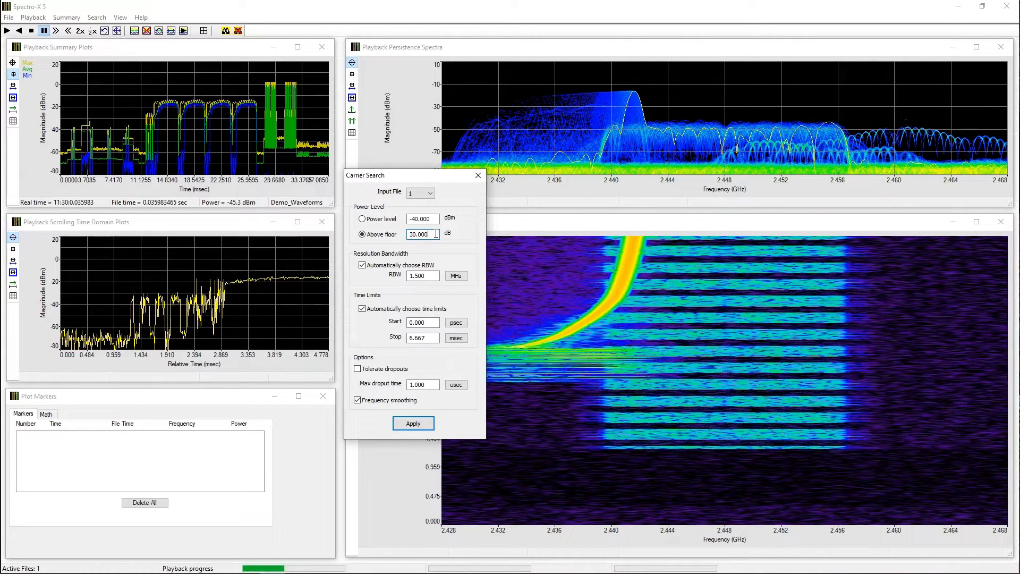
click(376, 221)
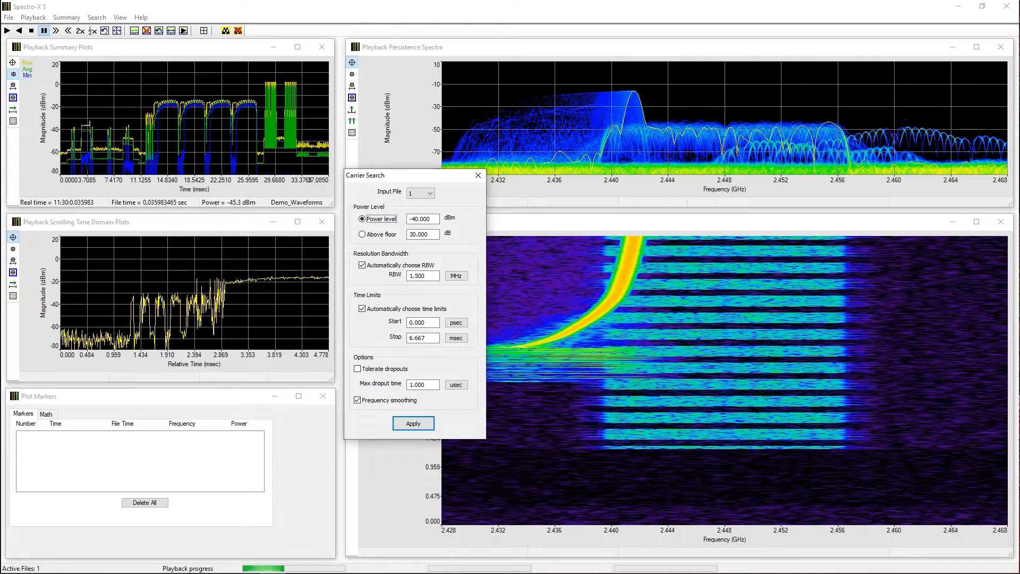
Set the carrier search power level threshold to -50 dBm and apply the settings.
key(Return)
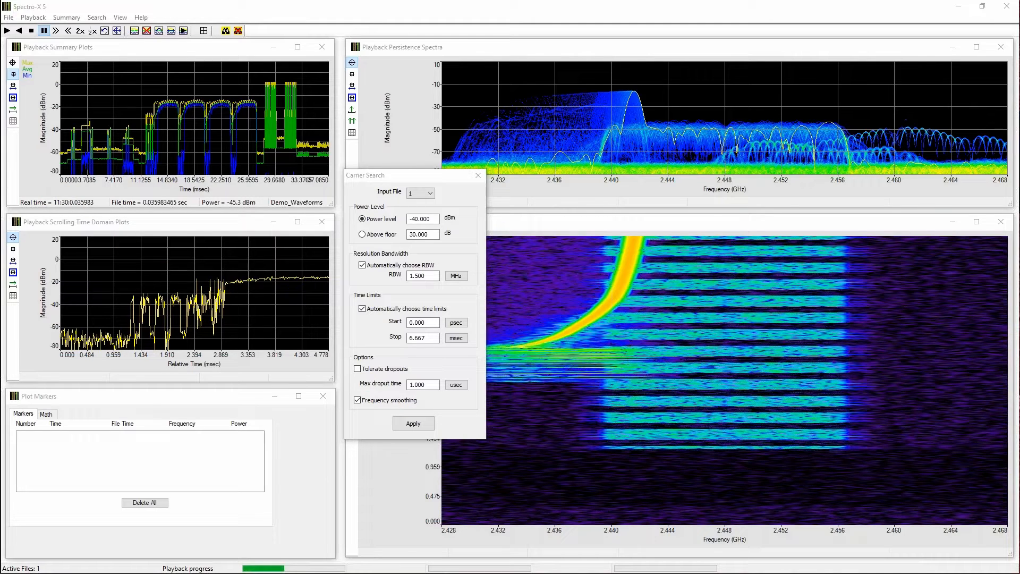
click(397, 178)
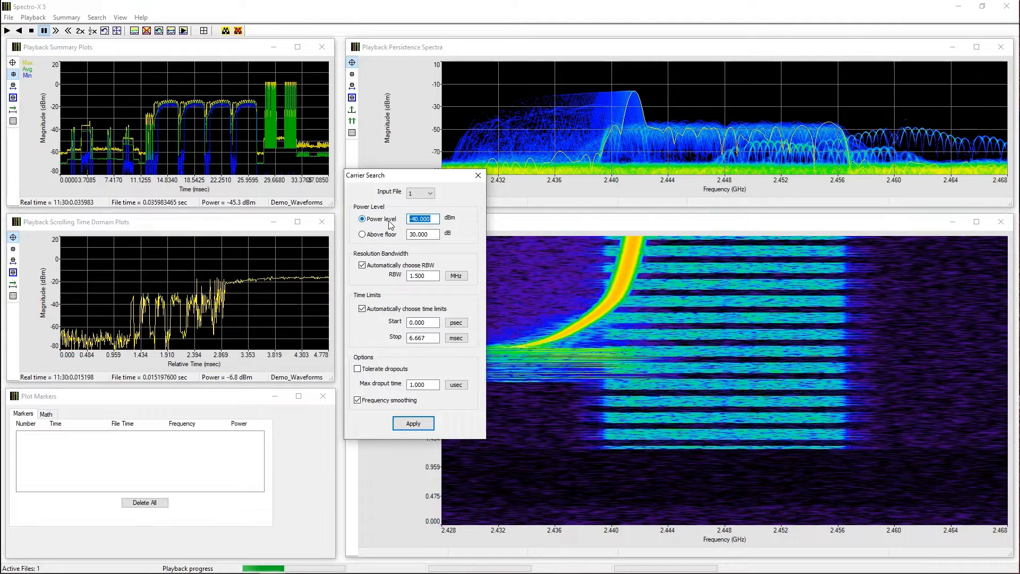
text(-50.0)
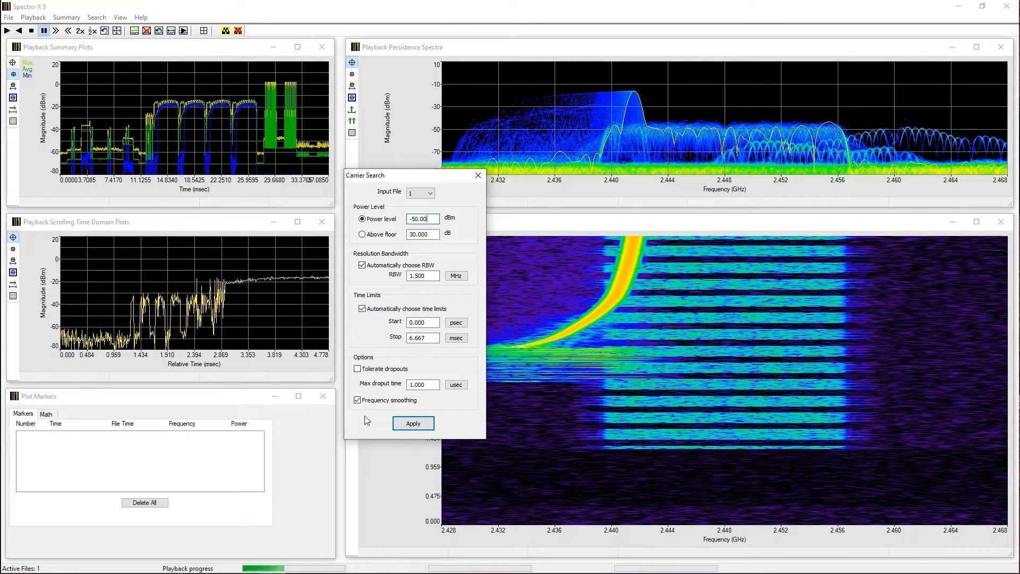
click(413, 428)
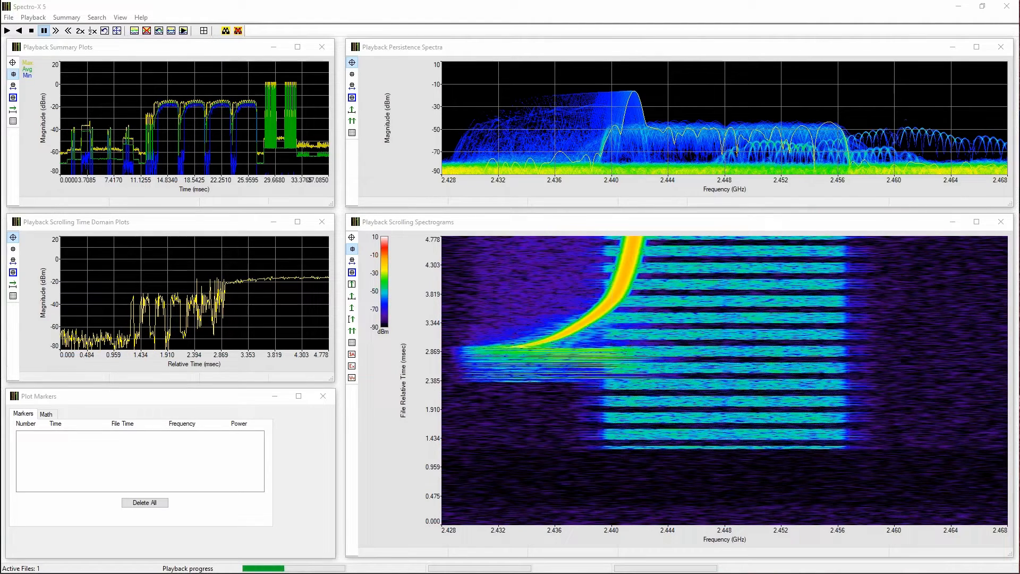
Run the carrier search, close its results list, and run the search again.
click(225, 30)
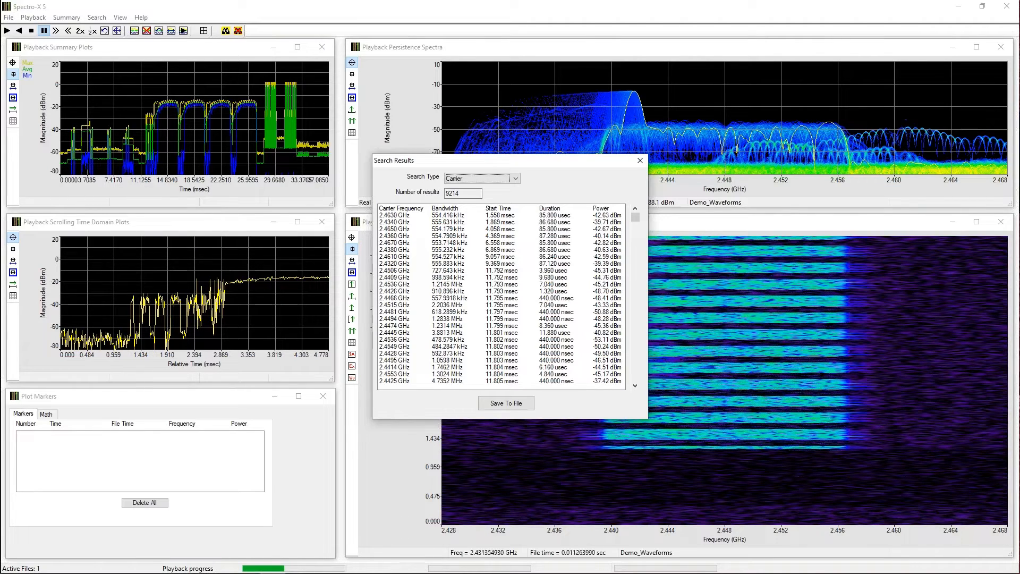
click(640, 160)
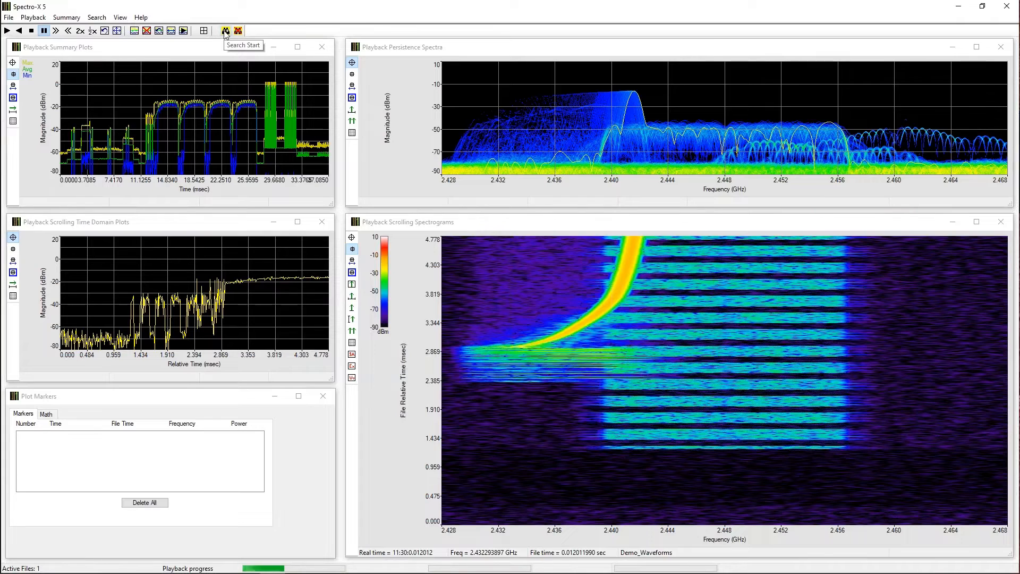
click(225, 32)
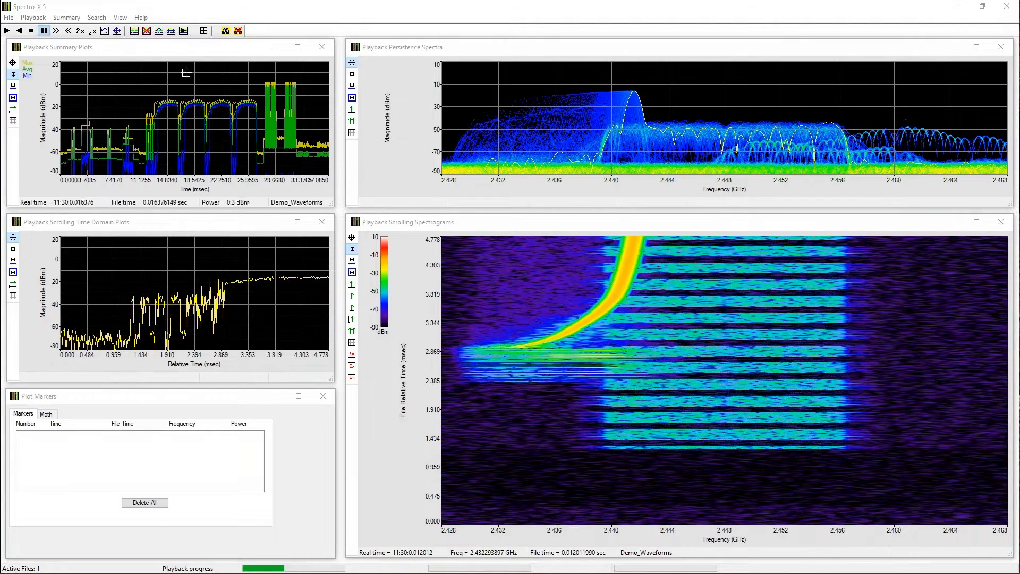
click(226, 30)
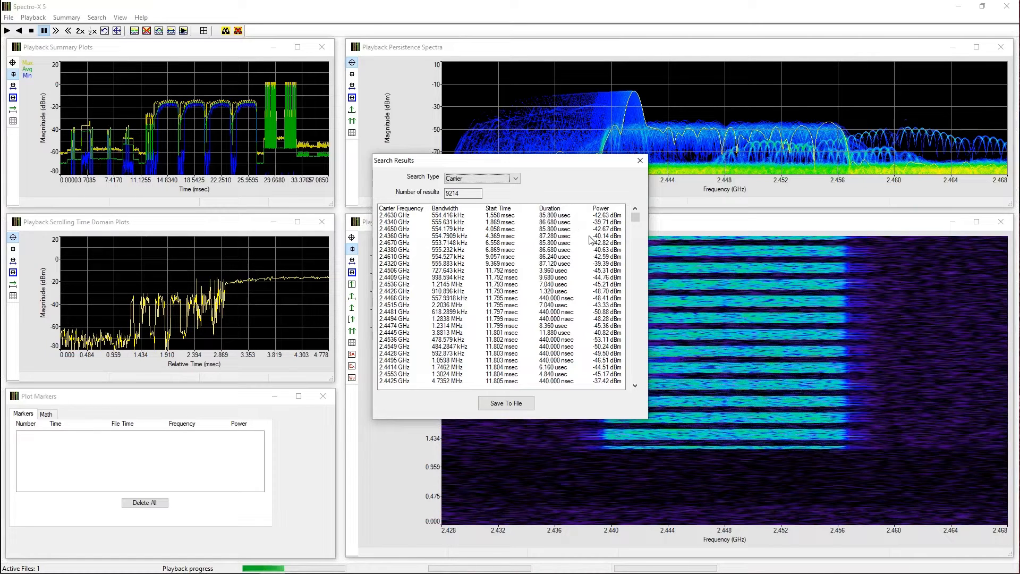
Show the 2.4630 GHz carrier result starting at 1.558 msec in separate spectrogram and time domain views arranged beside the results.
double_click(444, 215)
drag(433, 167, 198, 132)
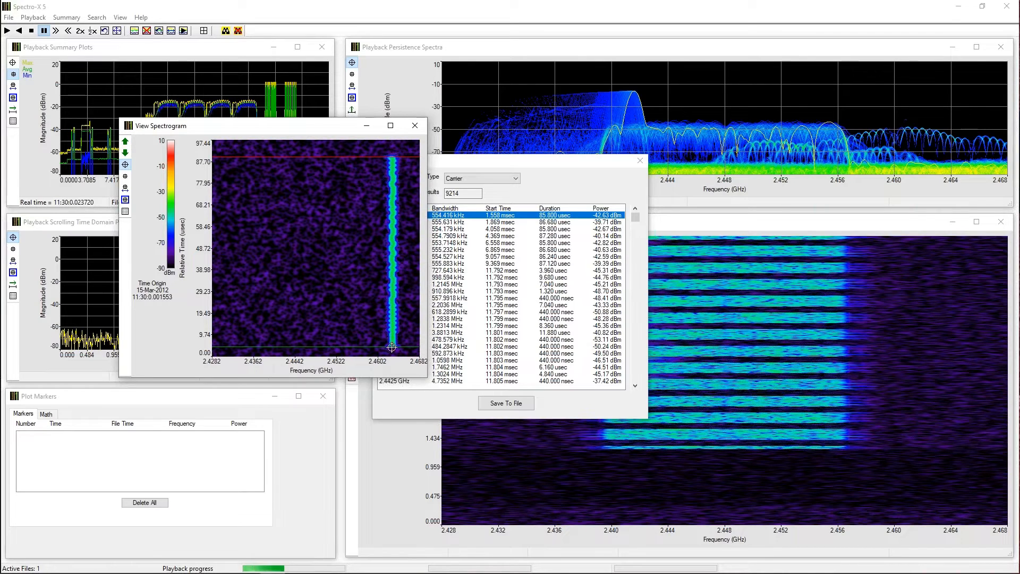
right_click(332, 213)
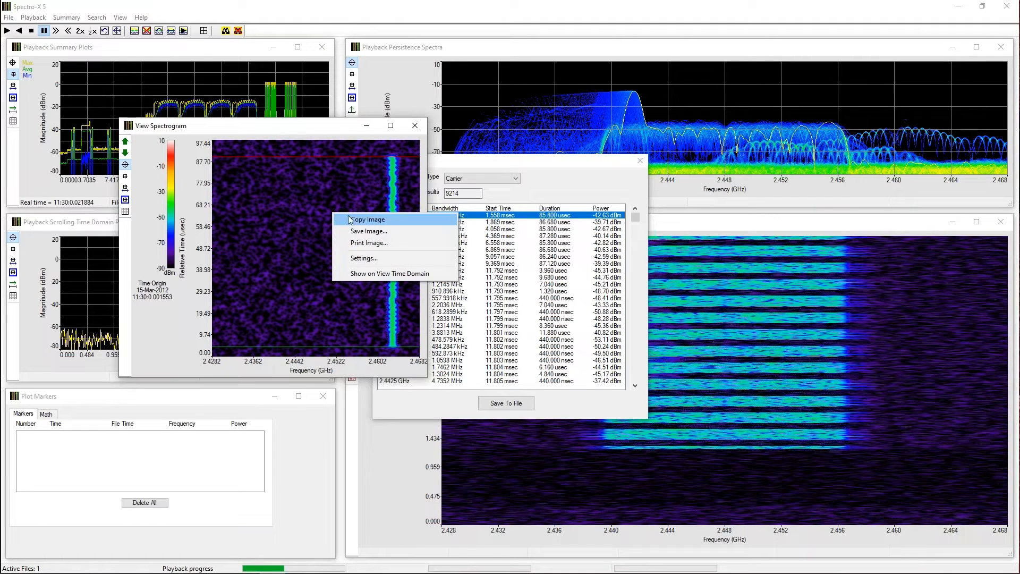
click(397, 274)
drag(488, 198, 745, 163)
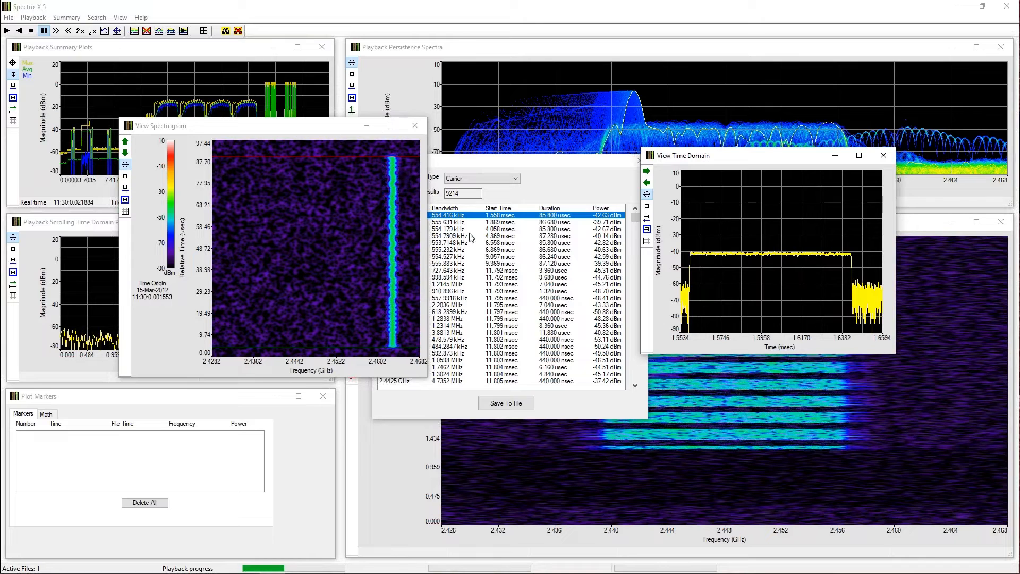
drag(290, 126, 247, 124)
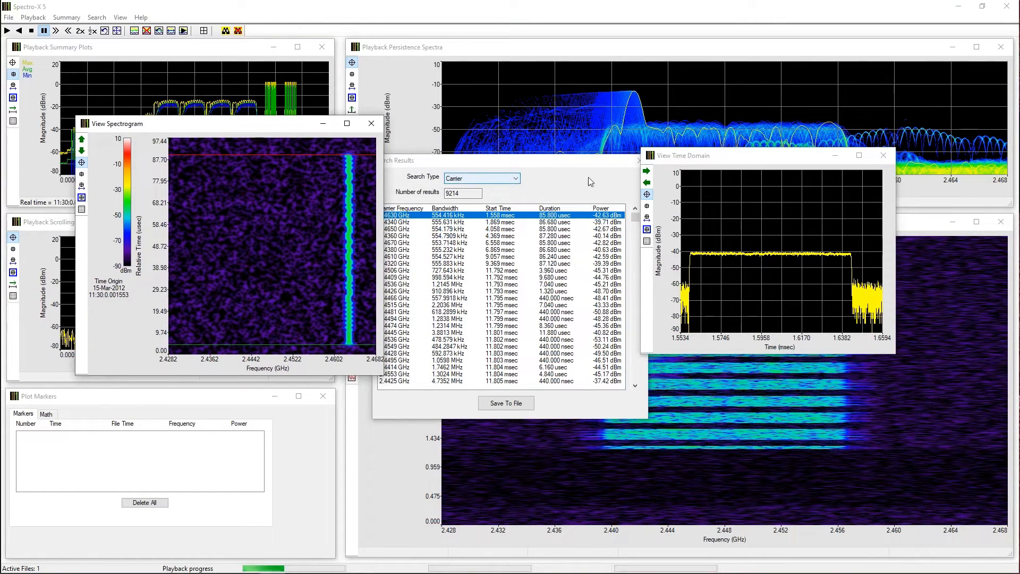
Display the burst's time domain view as I & Q vs Time and enlarge its window.
right_click(720, 204)
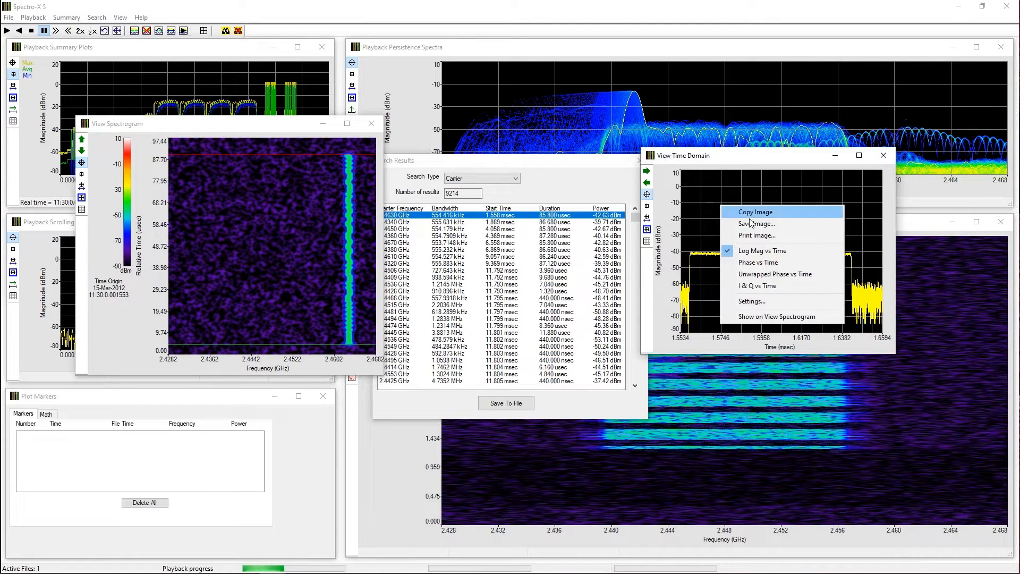
click(757, 290)
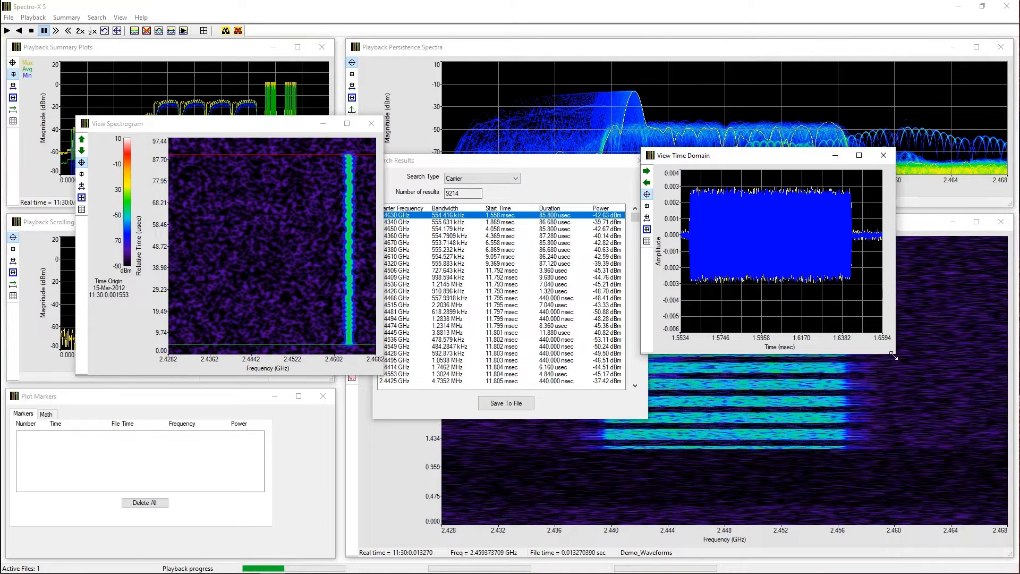
drag(895, 355, 988, 447)
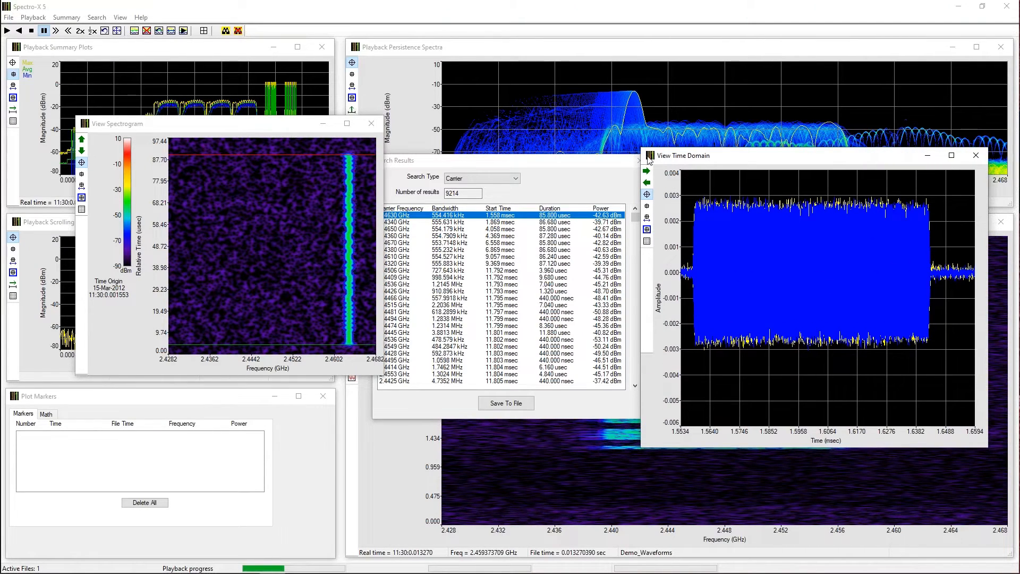
drag(639, 150, 574, 112)
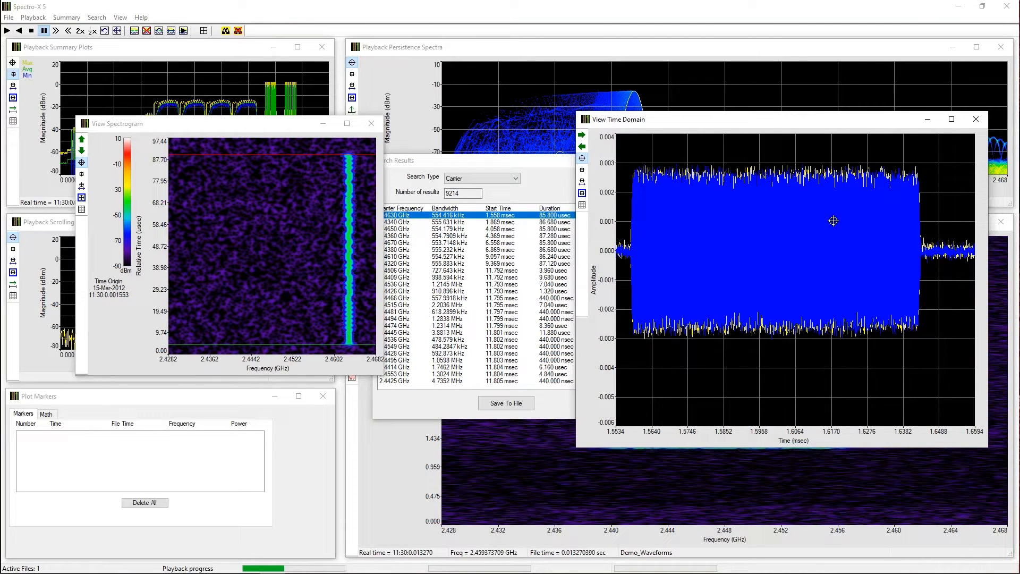
Close the burst's time domain and spectrogram views and the carrier search results.
click(979, 120)
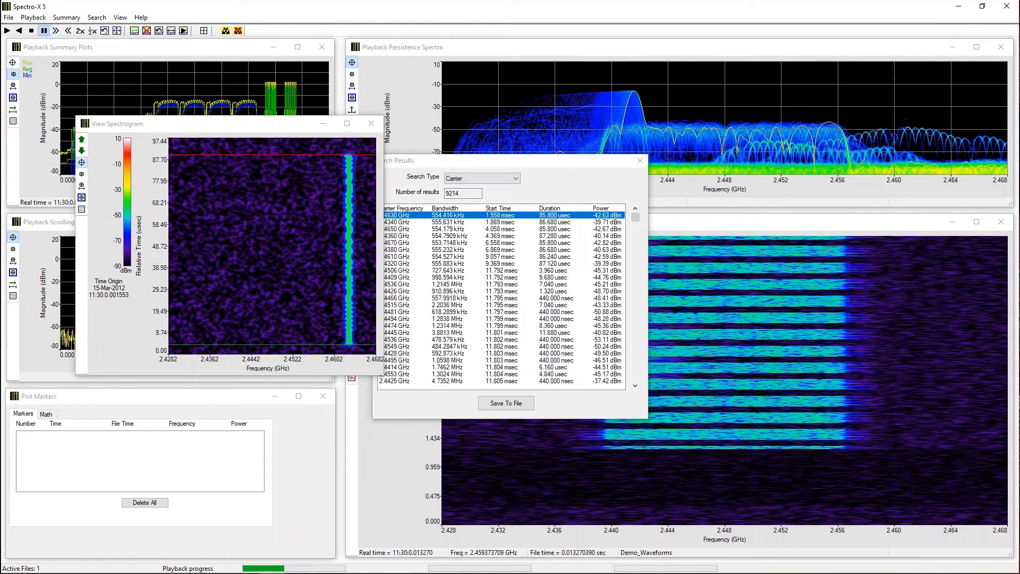
click(372, 125)
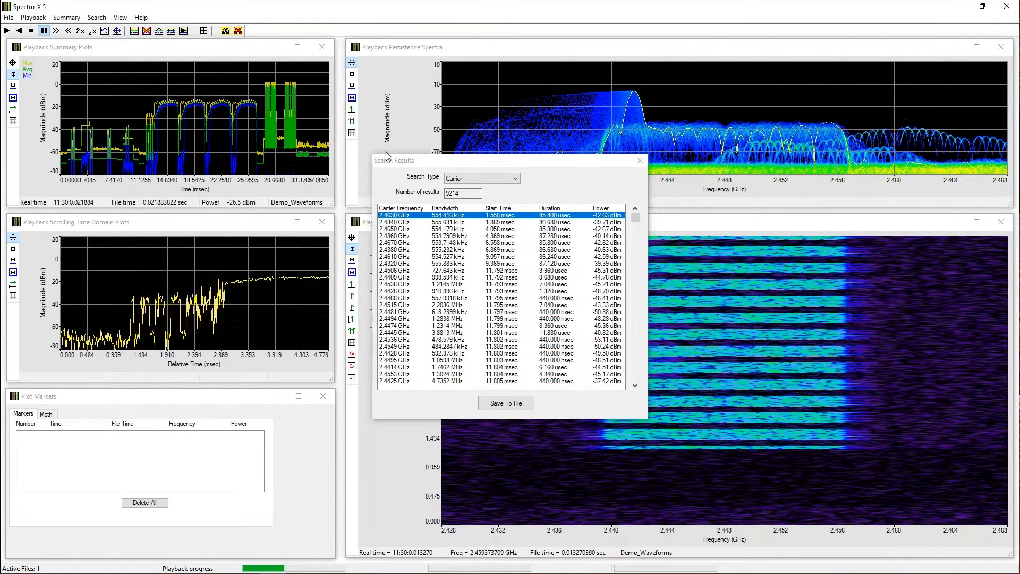
click(414, 163)
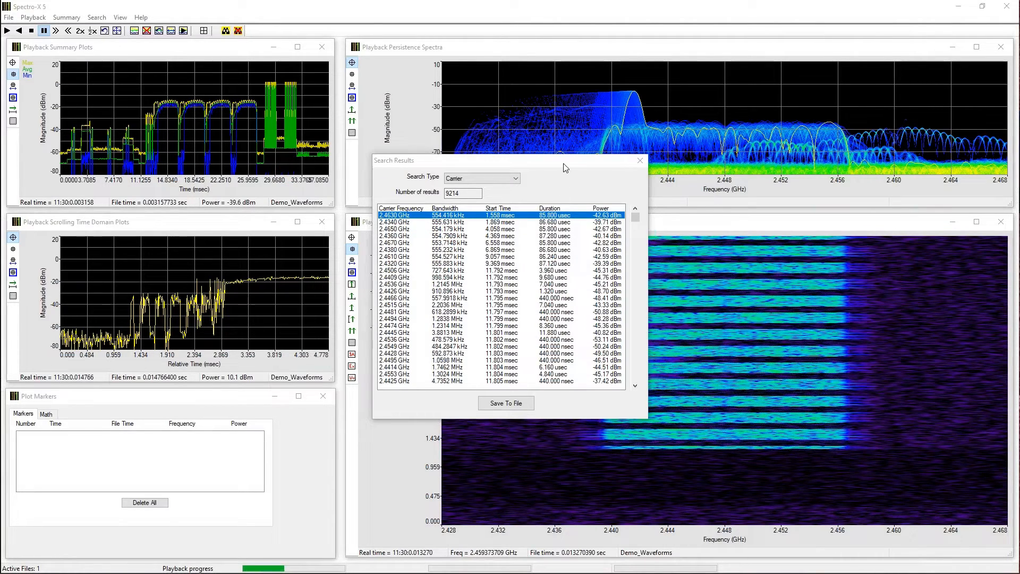
click(609, 167)
click(640, 160)
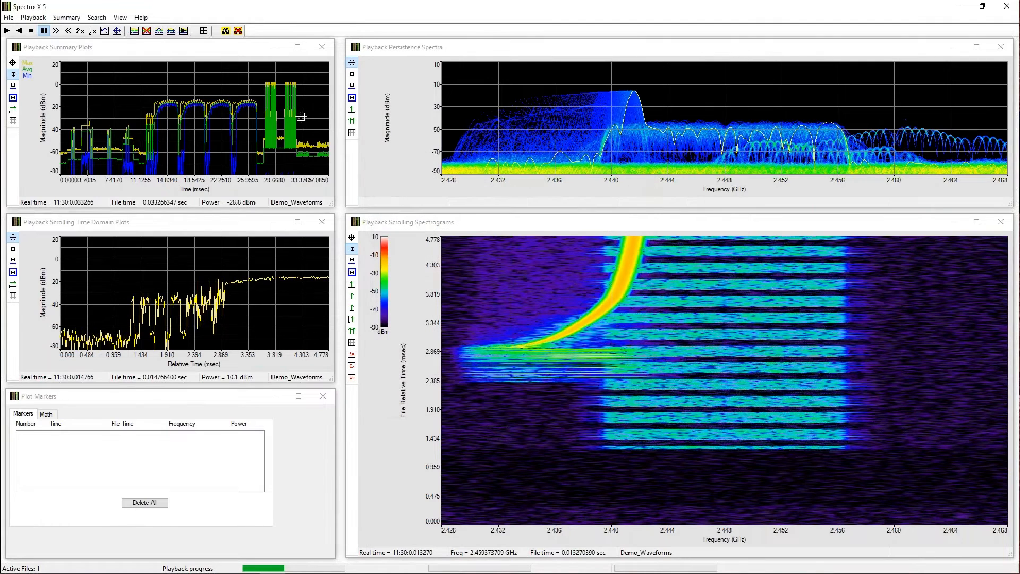
Open the carrier search pruning settings and set pruning to run after the next carrier search.
click(97, 18)
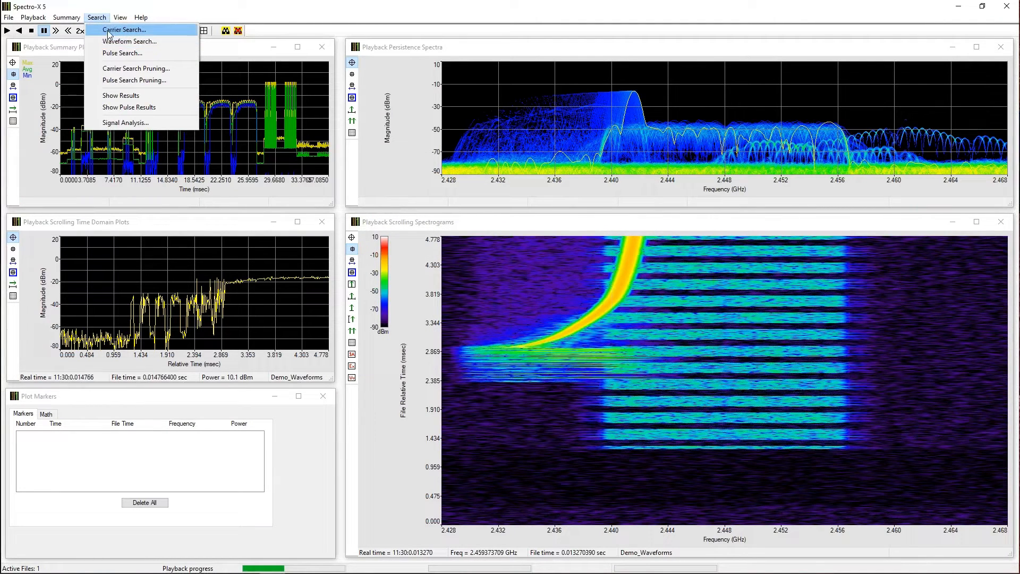
click(114, 69)
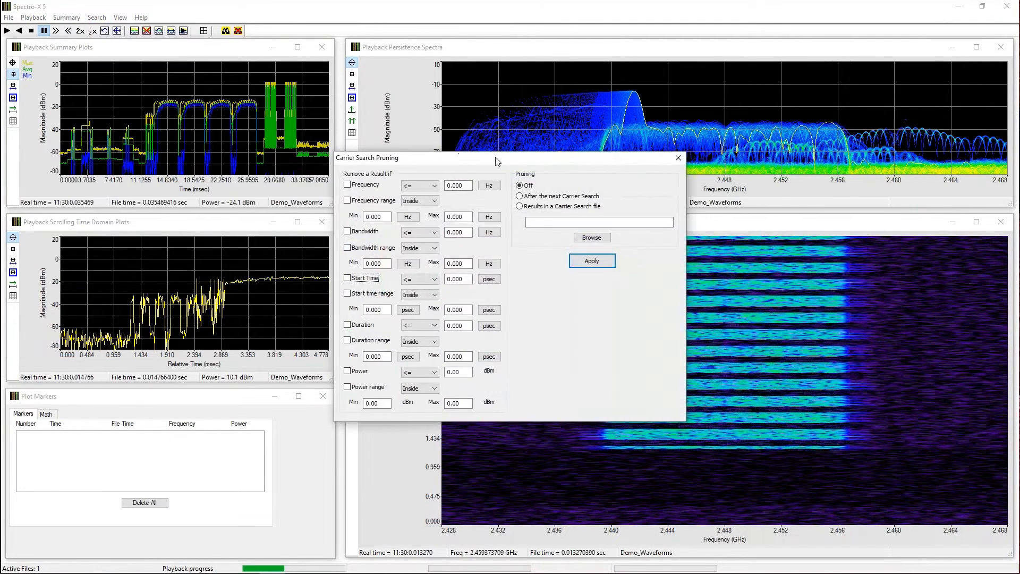
drag(490, 163, 496, 174)
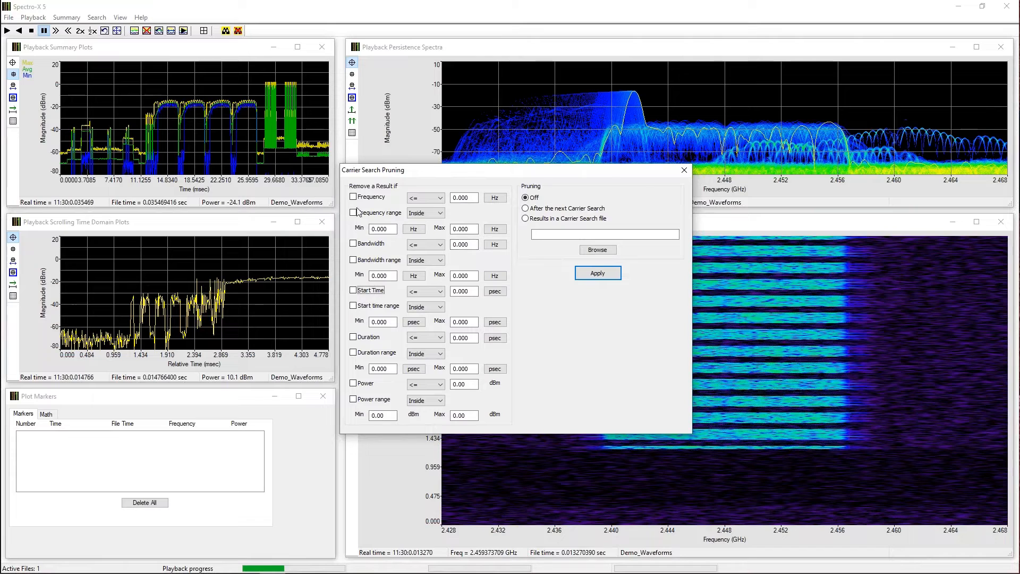
click(353, 400)
click(354, 354)
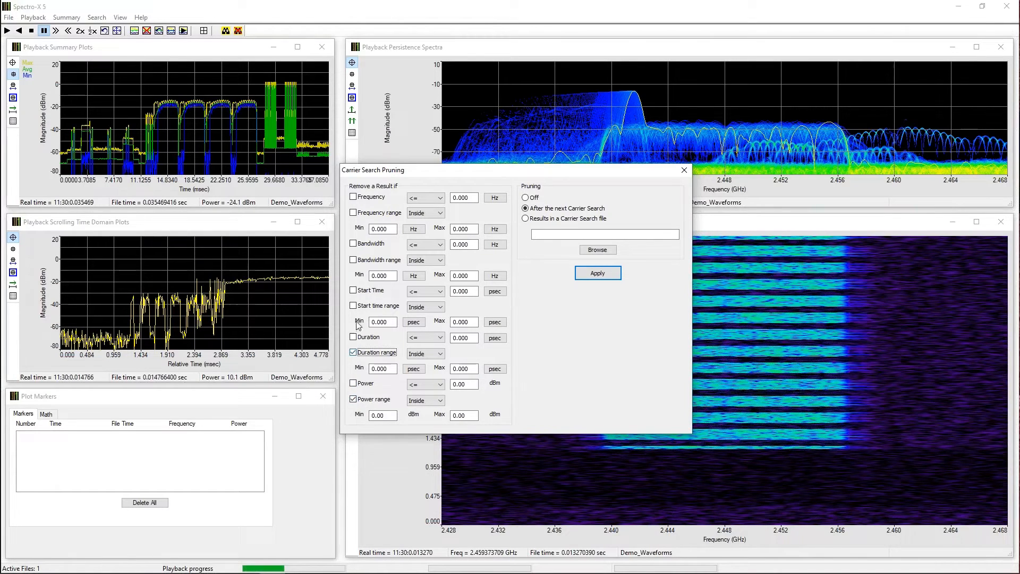
click(355, 291)
click(353, 291)
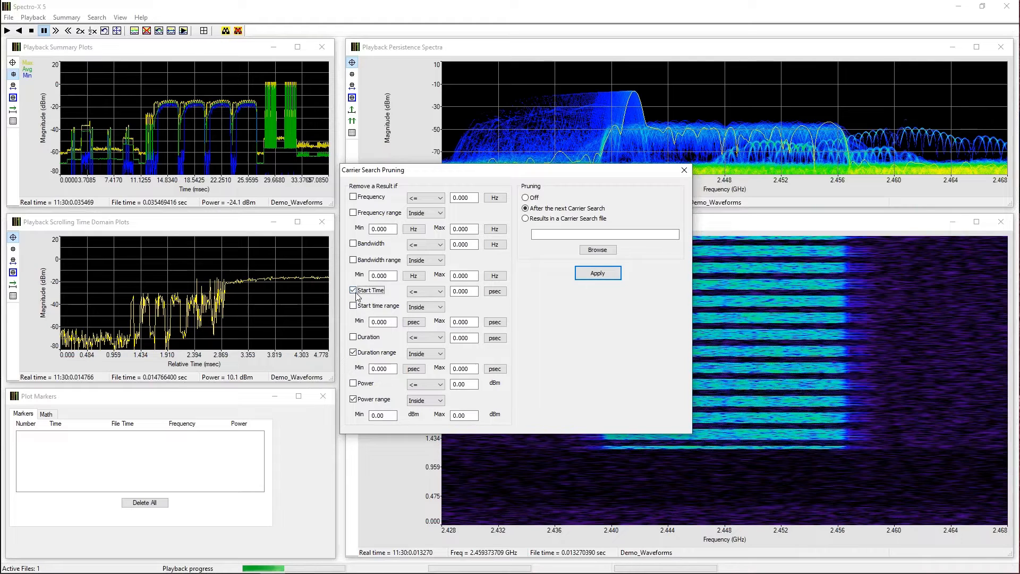
click(354, 353)
click(353, 400)
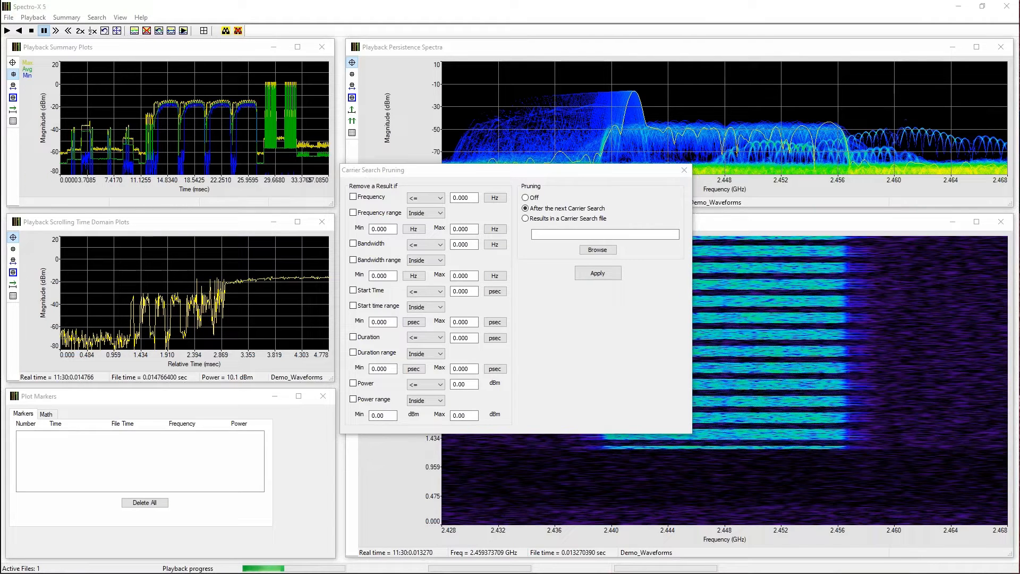
Enable duration range pruning for results outside the range, with a minimum of 80 usec.
click(379, 171)
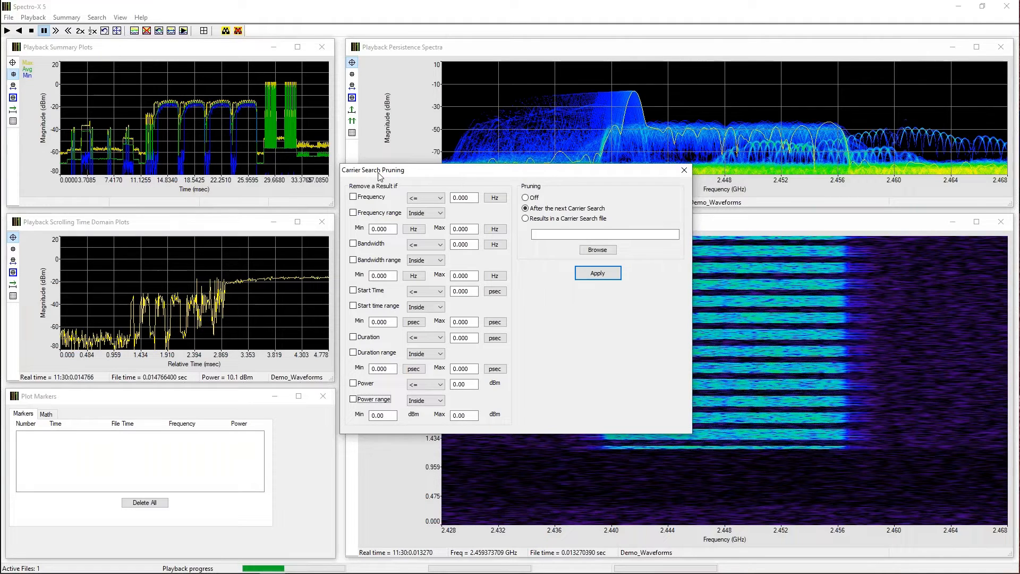
click(353, 353)
click(412, 354)
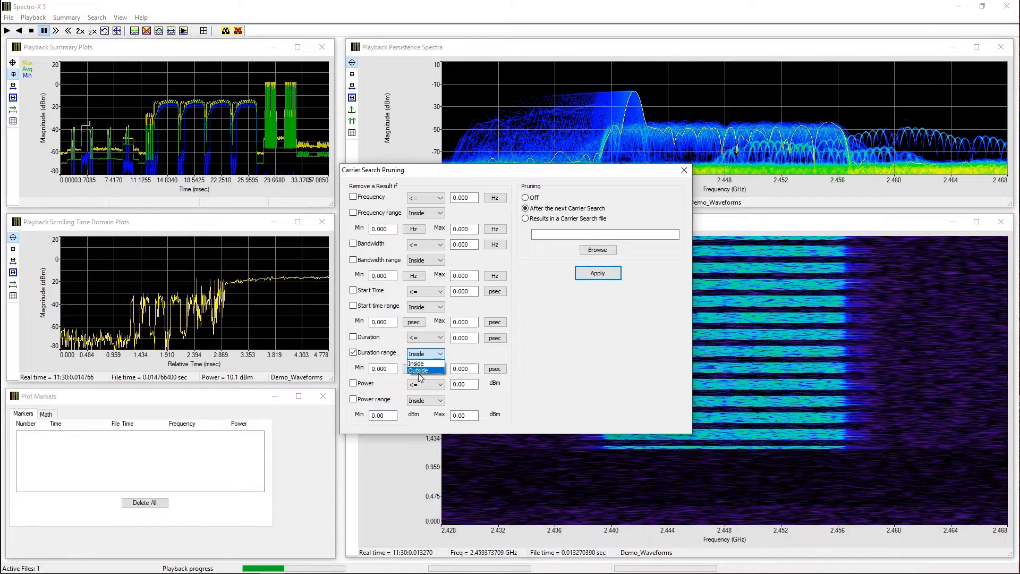
click(420, 369)
key(Tab)
text(80)
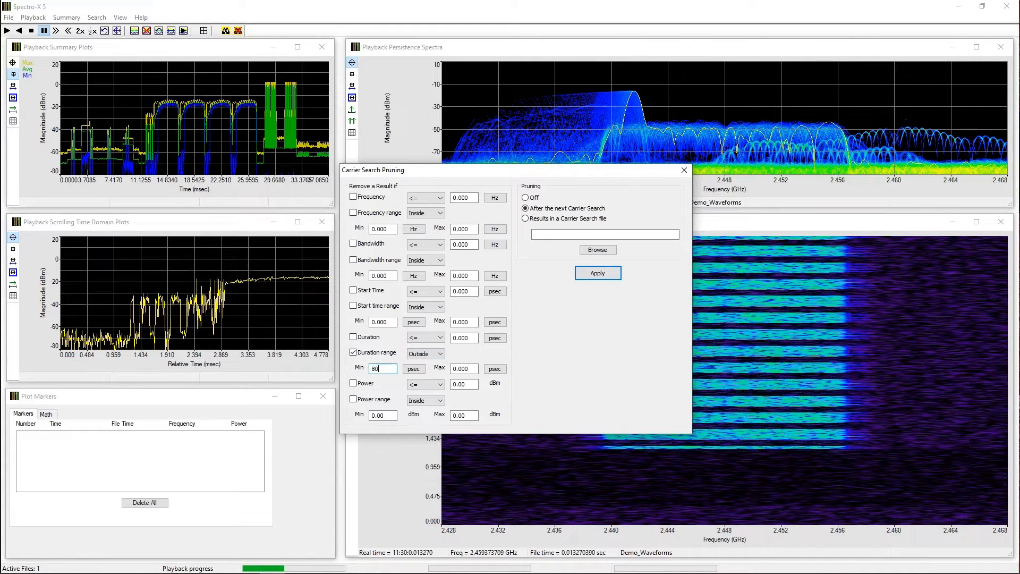
click(411, 368)
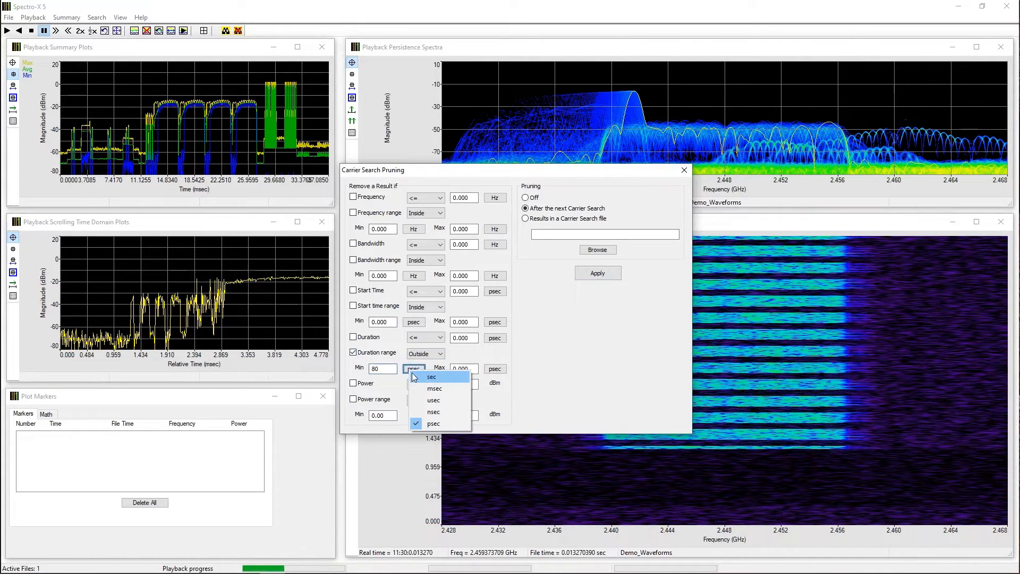
click(420, 402)
Set the pruning duration range's maximum to 90 usec and apply the pruning settings.
key(Tab)
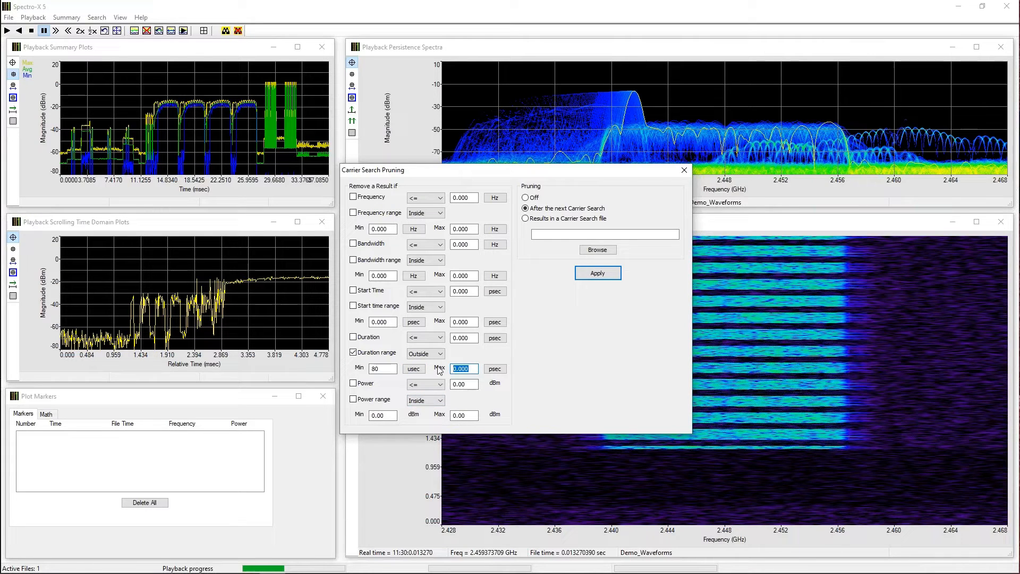
text(90)
click(494, 369)
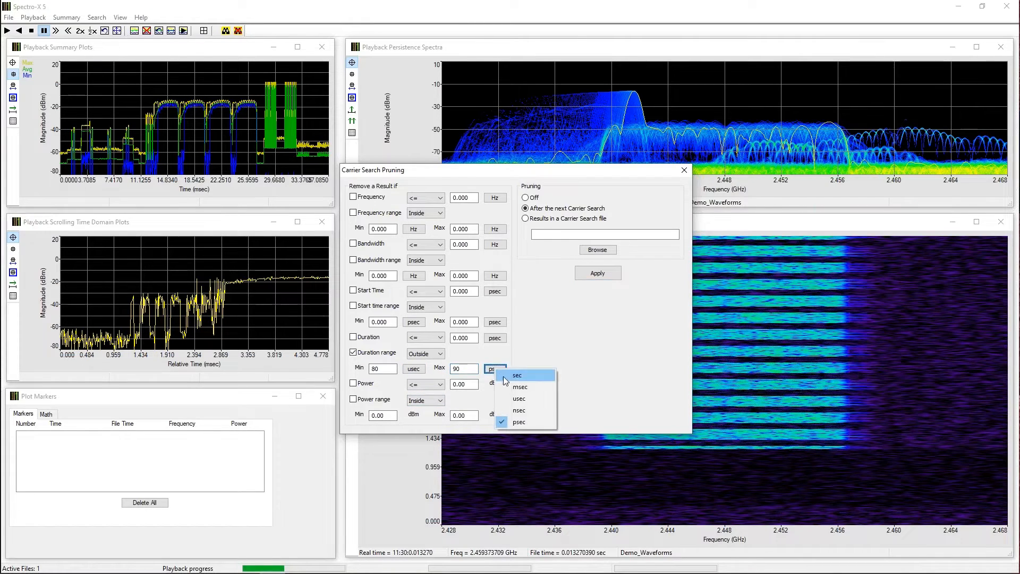
click(519, 398)
click(463, 369)
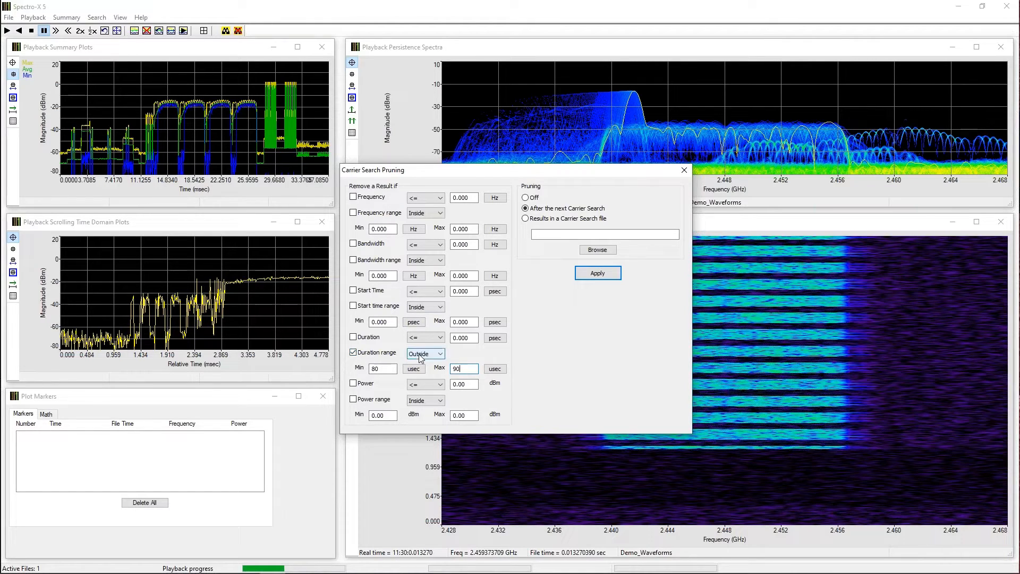
click(590, 274)
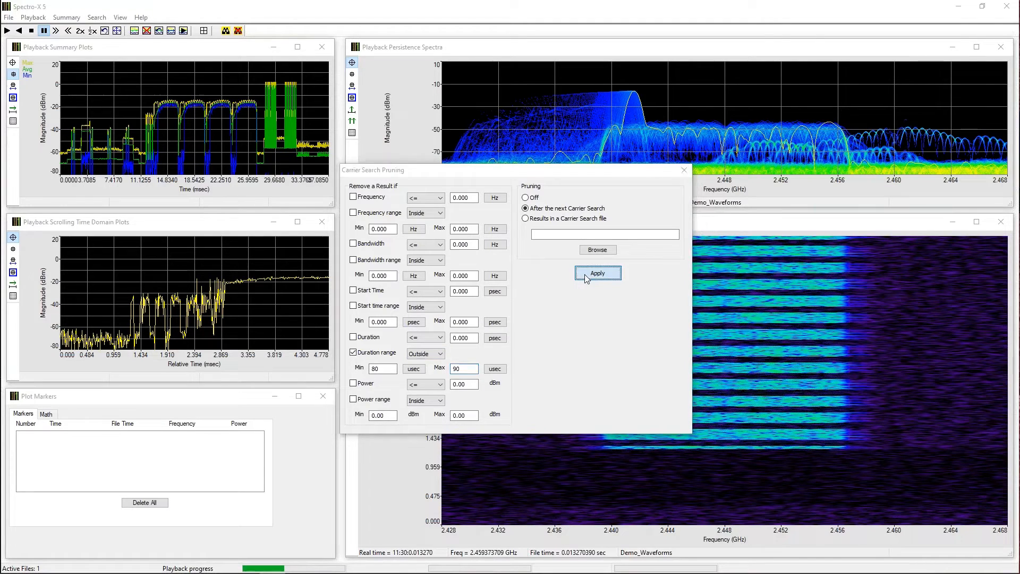
Run the carrier search and view spectrograms of the pruned results starting at 1.558 msec and 9.057 msec.
click(226, 31)
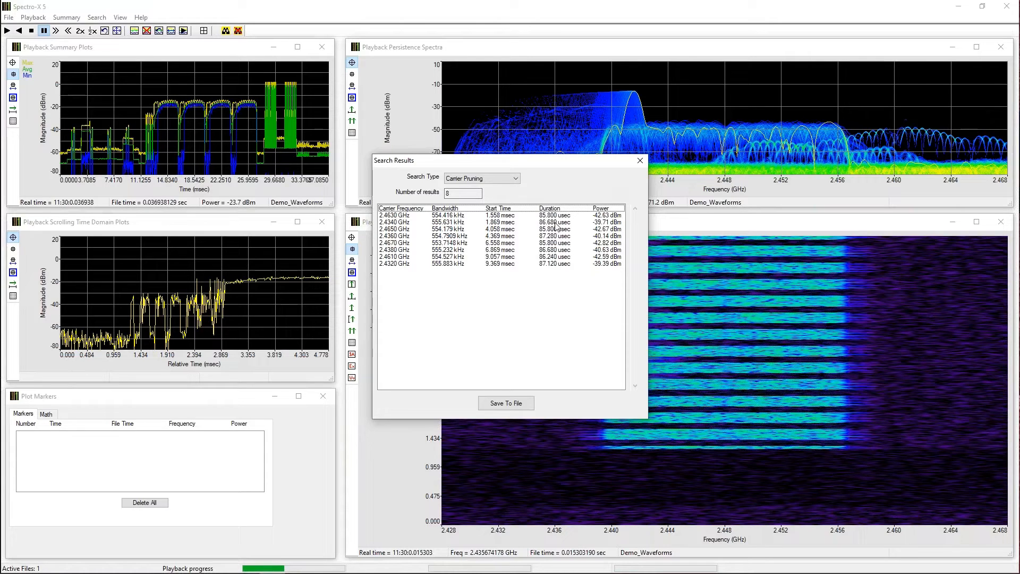
double_click(492, 216)
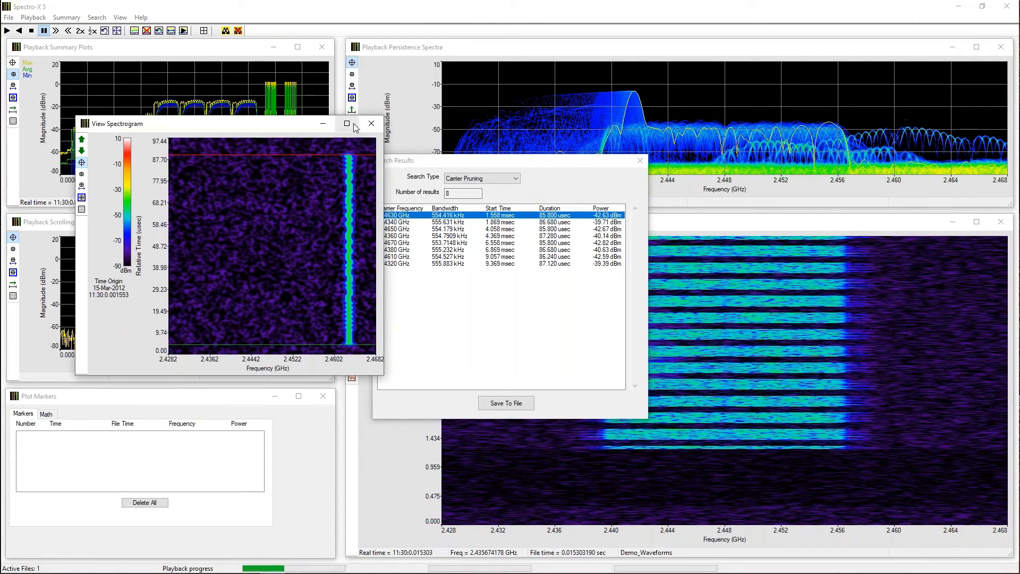
double_click(440, 257)
Show the 9.057 msec burst in the time domain as Log Mag vs Time, and close its time domain and spectrogram views.
right_click(306, 230)
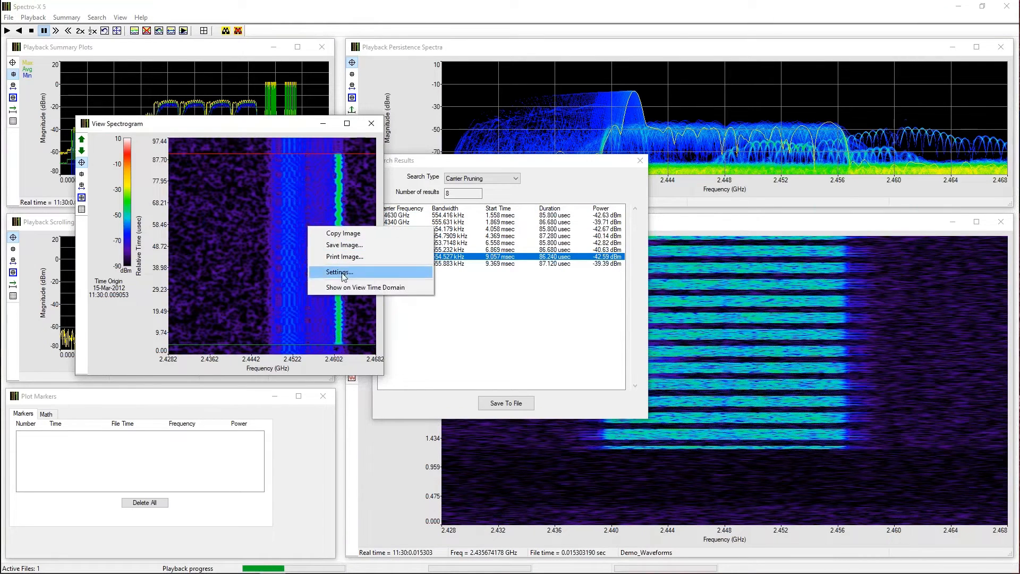
click(350, 288)
right_click(767, 209)
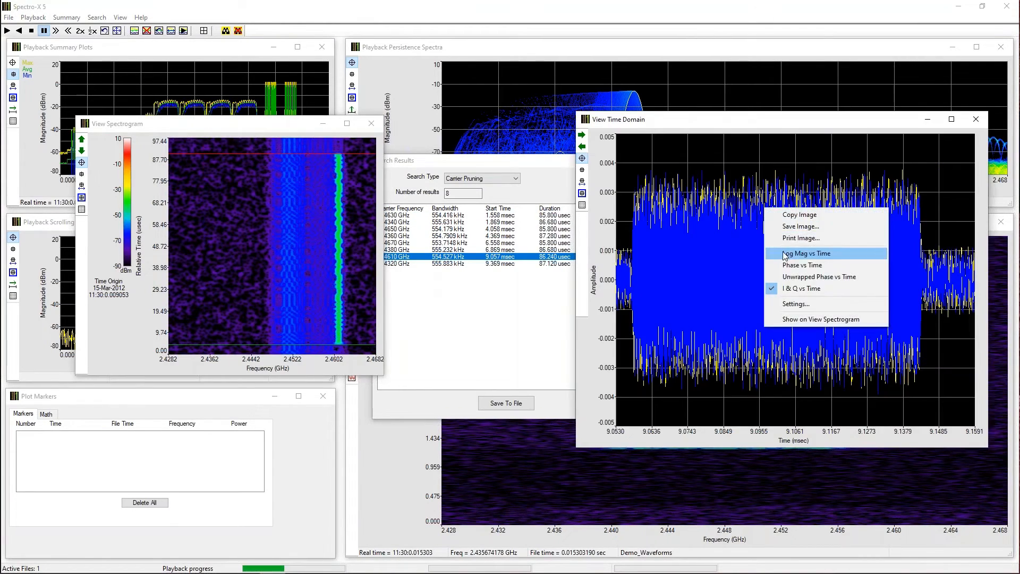
click(806, 254)
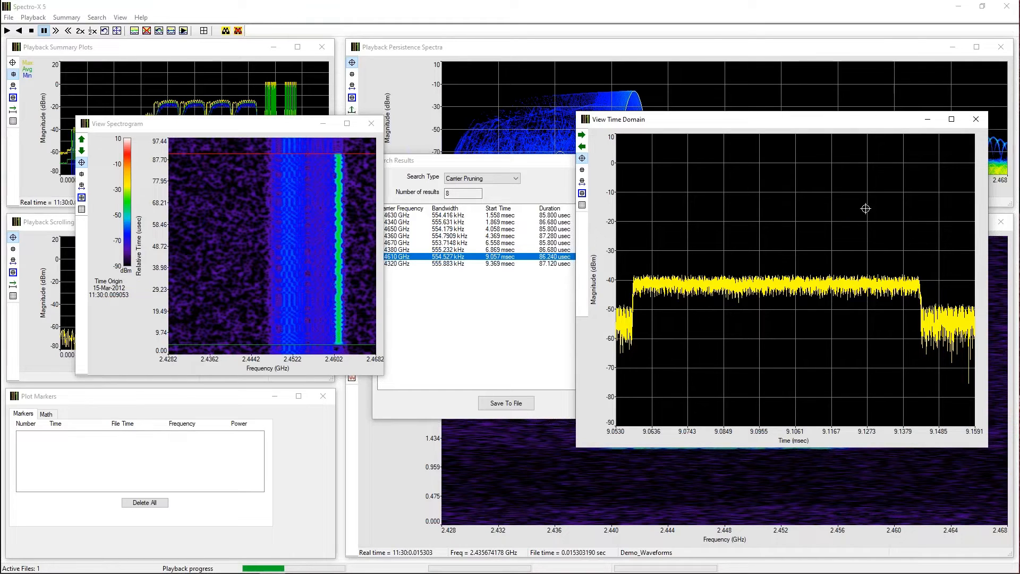
click(976, 120)
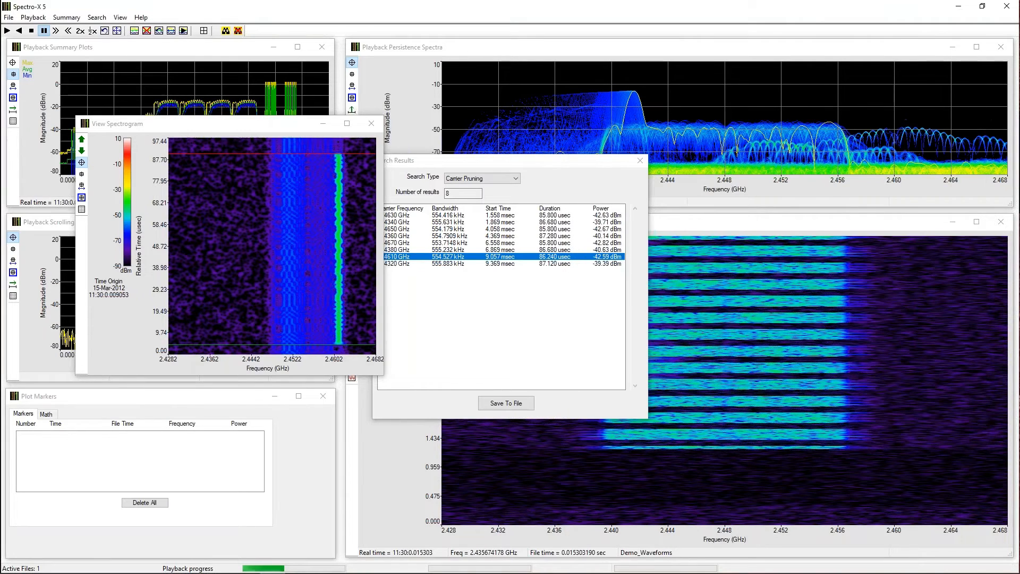
click(371, 123)
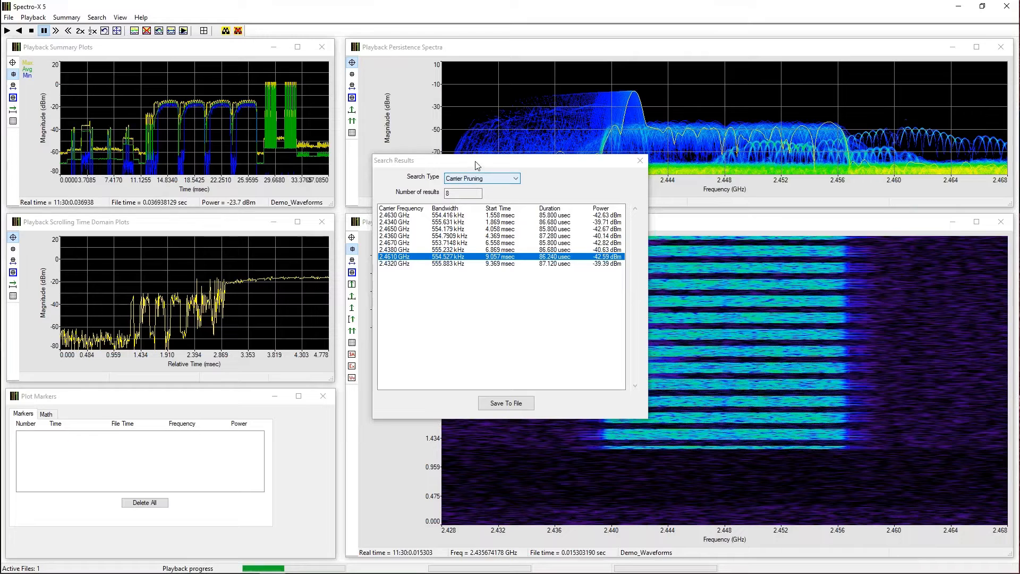
Compare the full Carrier results list with the Carrier Pruning results by switching the search type and back.
drag(479, 163, 452, 158)
click(462, 176)
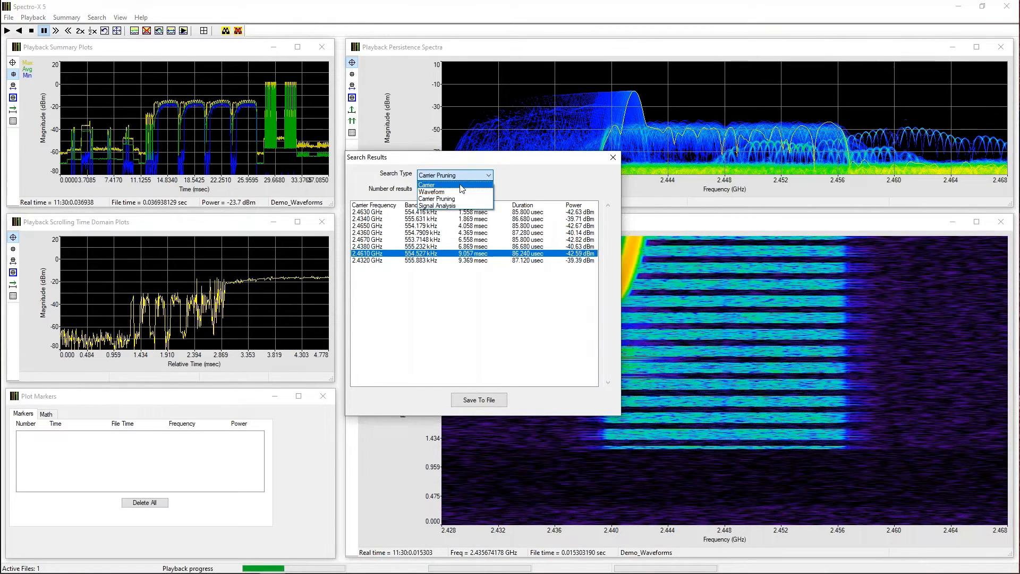
click(461, 185)
click(455, 177)
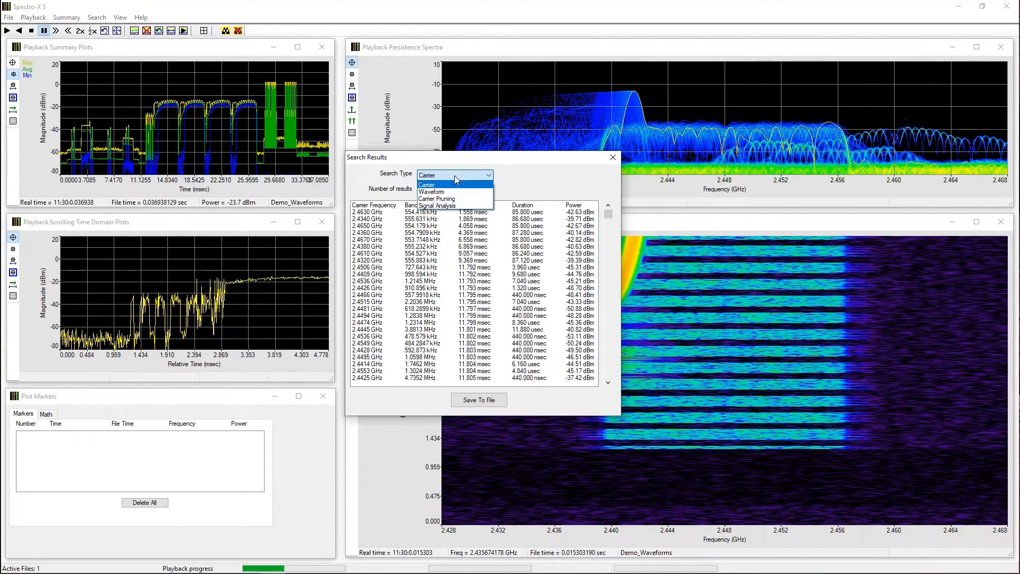
click(454, 199)
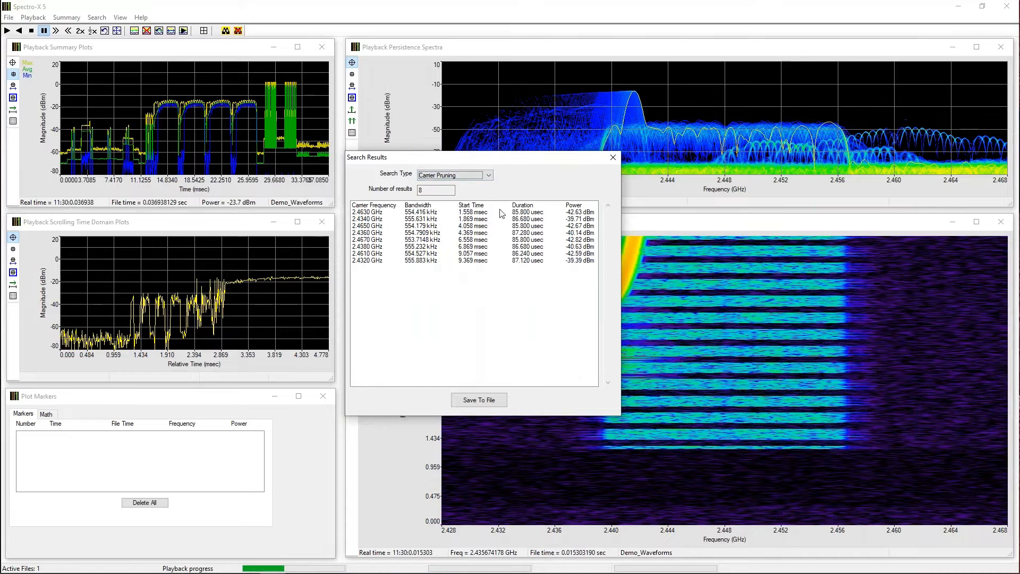
click(479, 318)
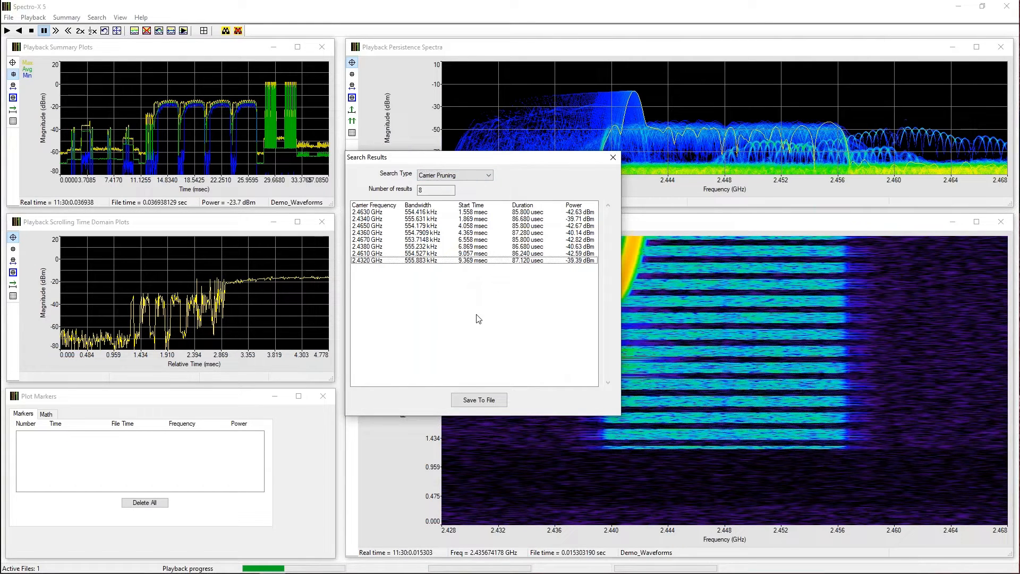
click(478, 404)
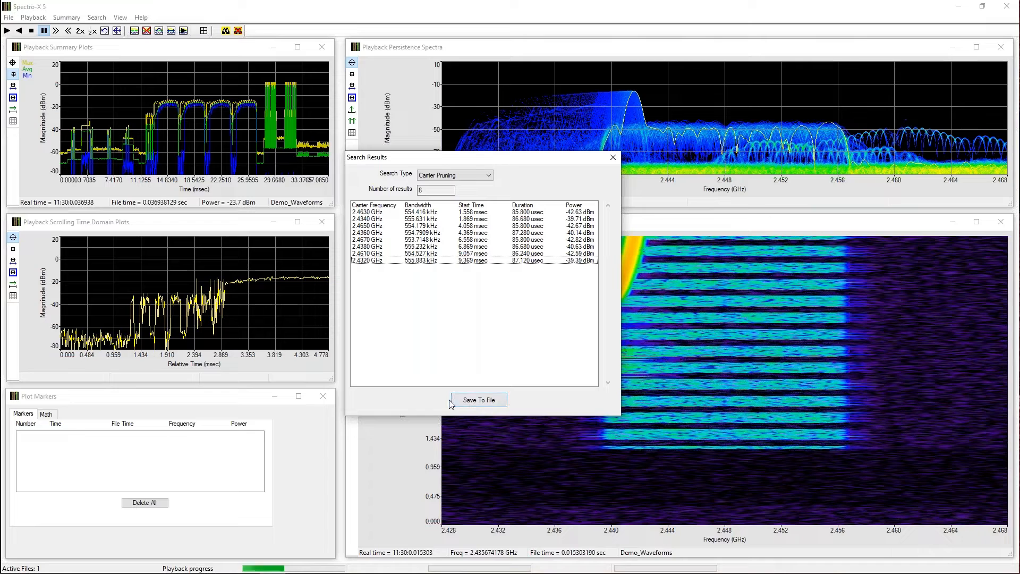
click(495, 403)
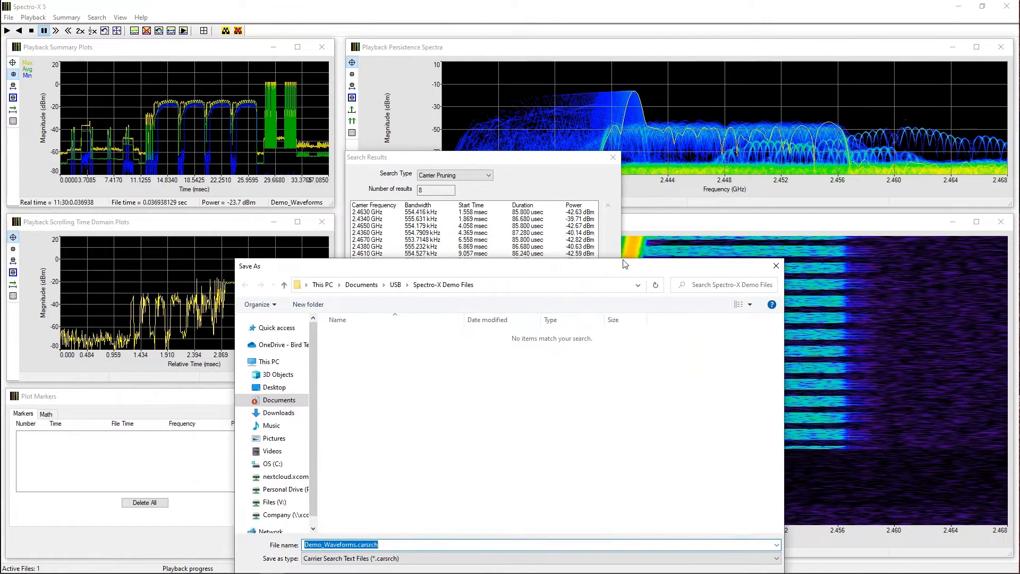
drag(602, 269, 724, 223)
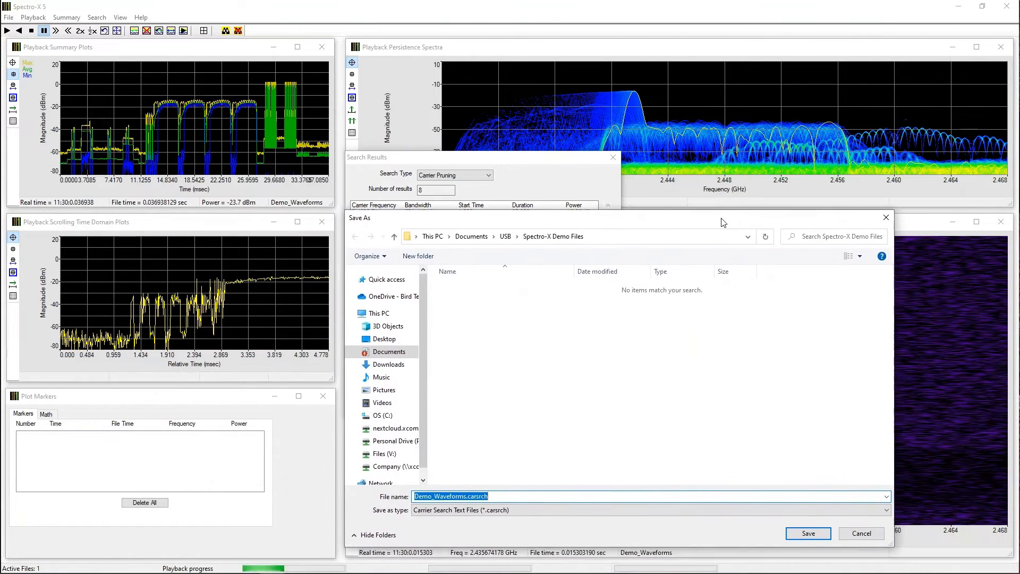
click(886, 220)
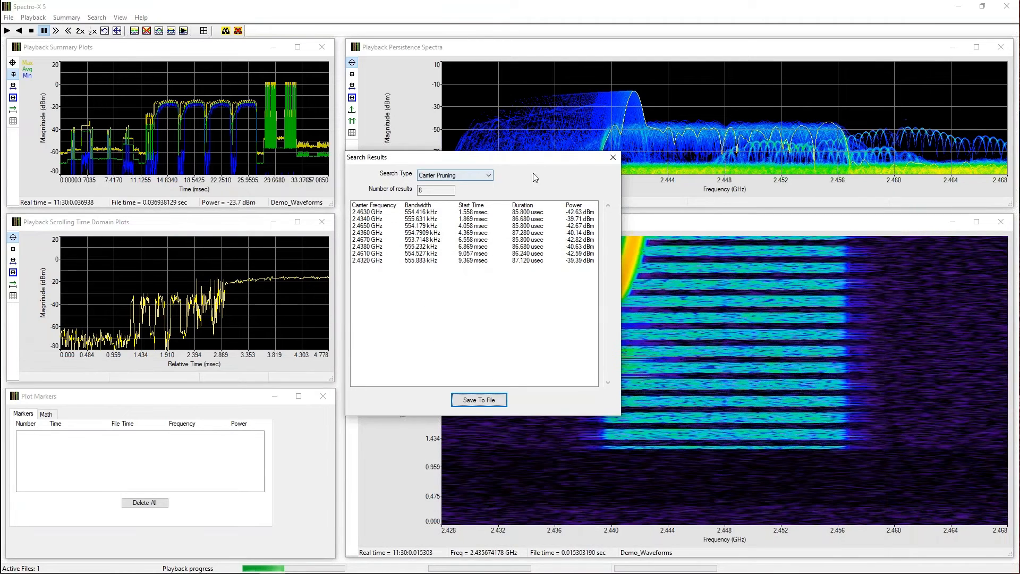
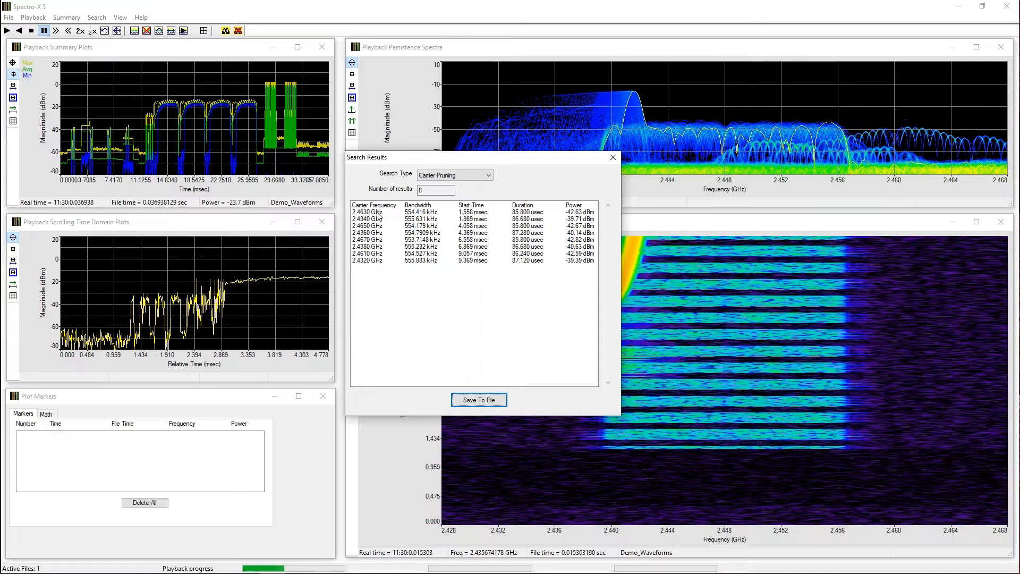
Close the carrier results and configure a pulse search with a power level of -50 dBm and automatic time limits.
click(613, 158)
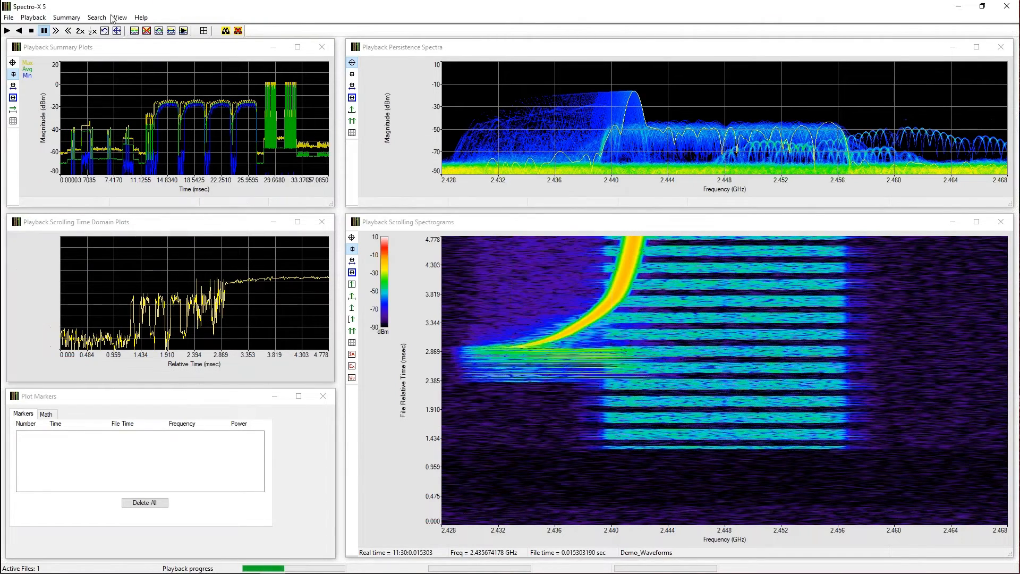
click(104, 18)
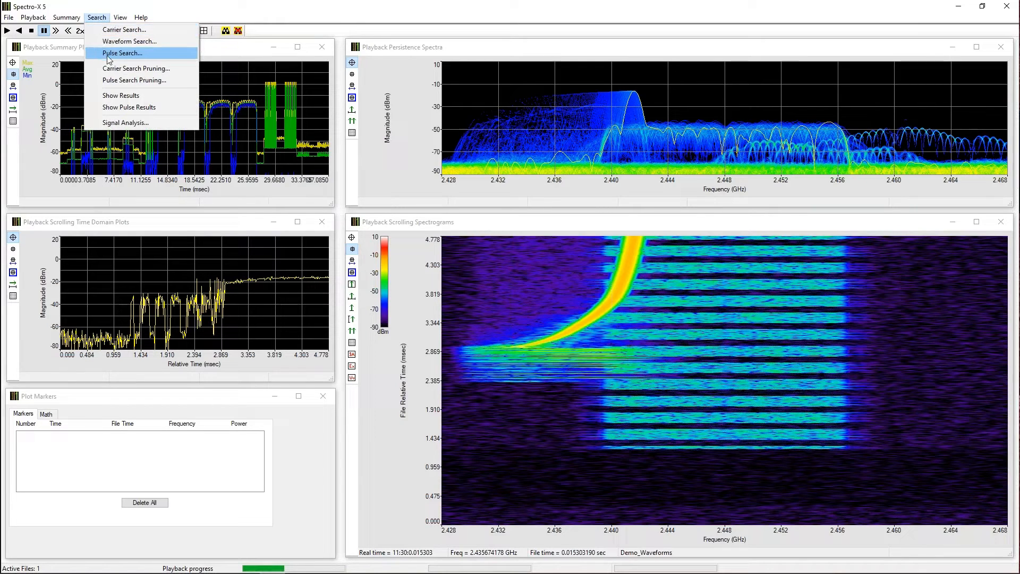
click(148, 56)
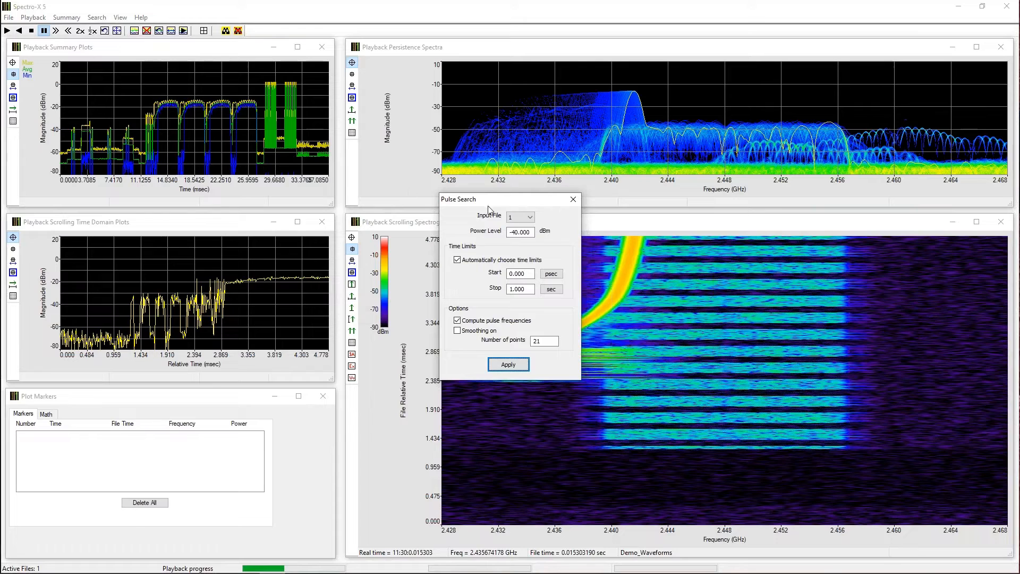
drag(484, 205, 476, 207)
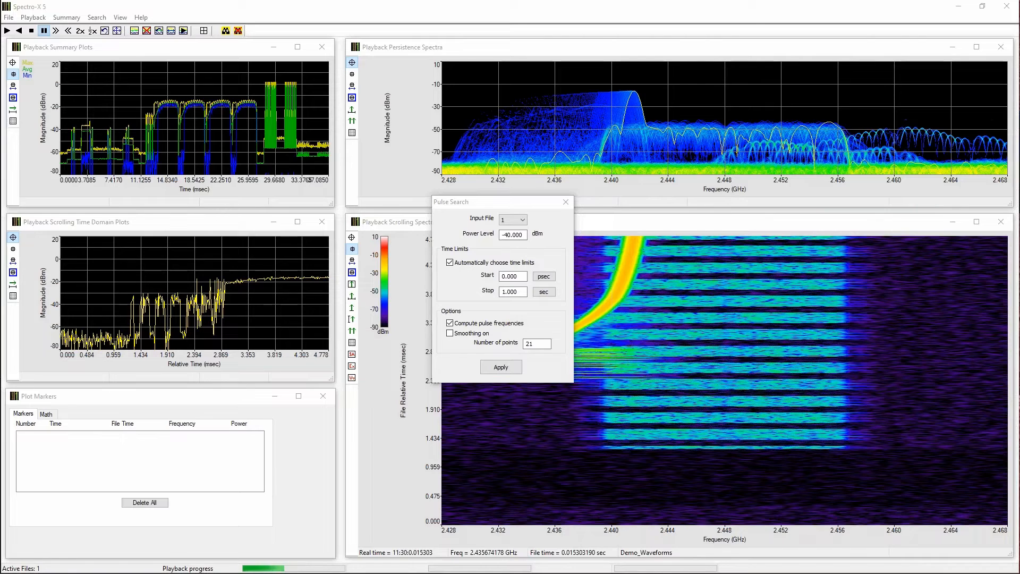
double_click(528, 237)
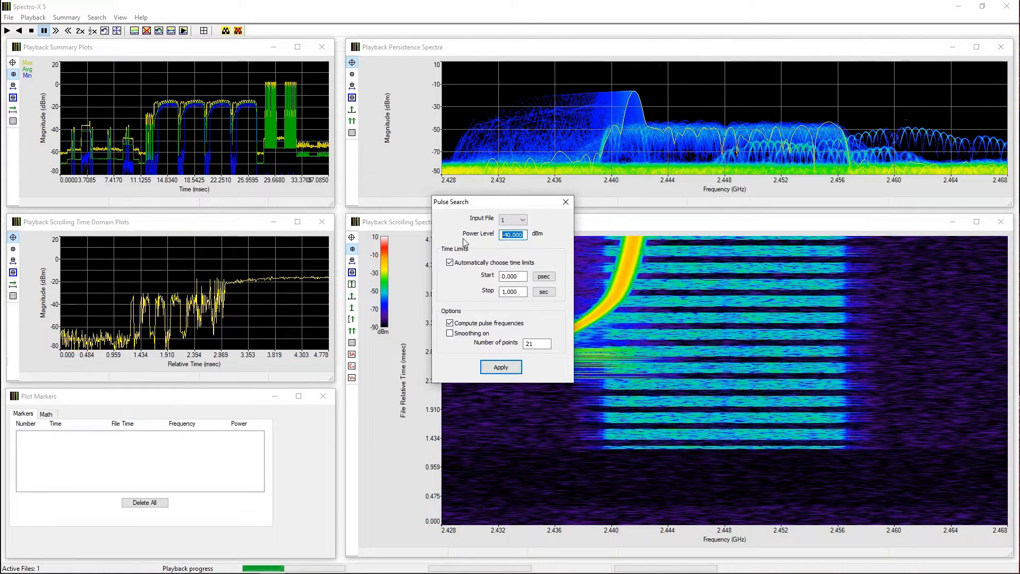
text(-50)
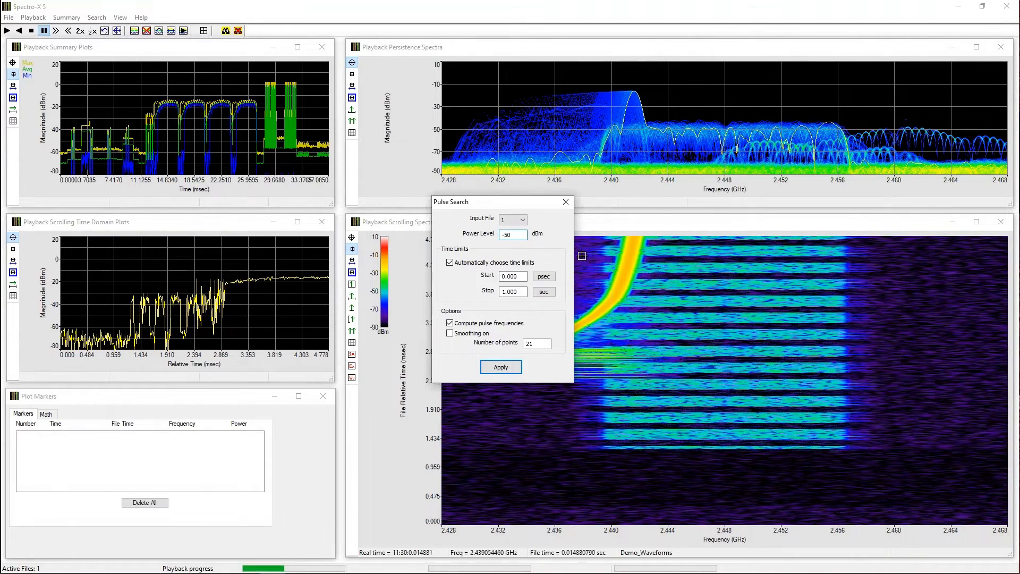
click(521, 292)
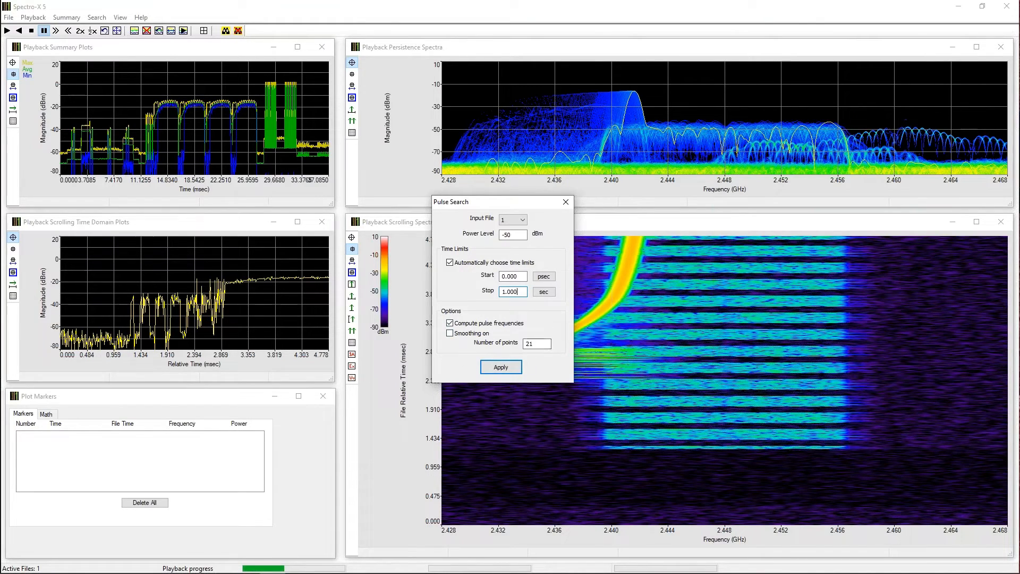
click(515, 369)
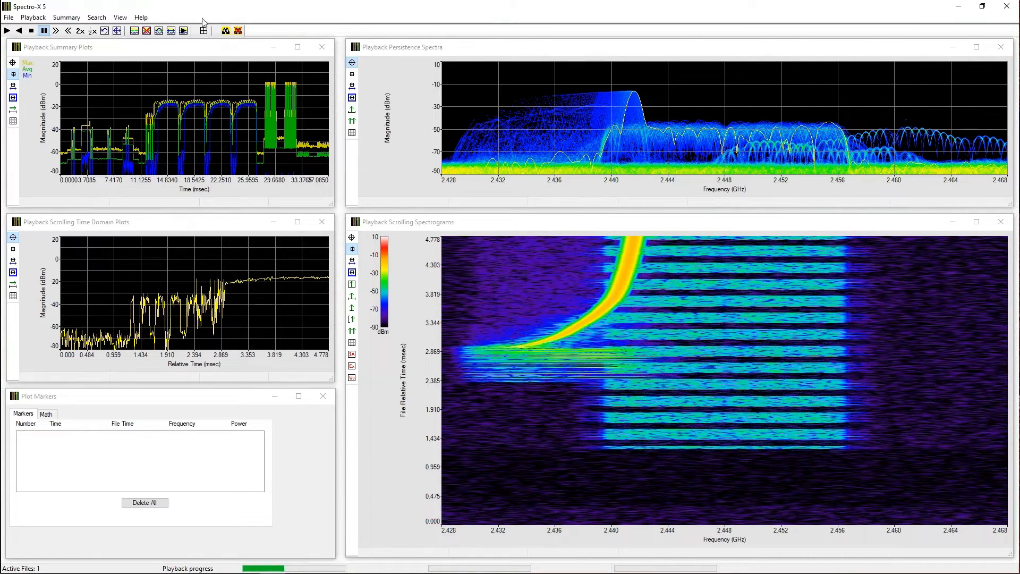
Run the pulse search and sort the resulting pulses by width in increasing order.
click(226, 32)
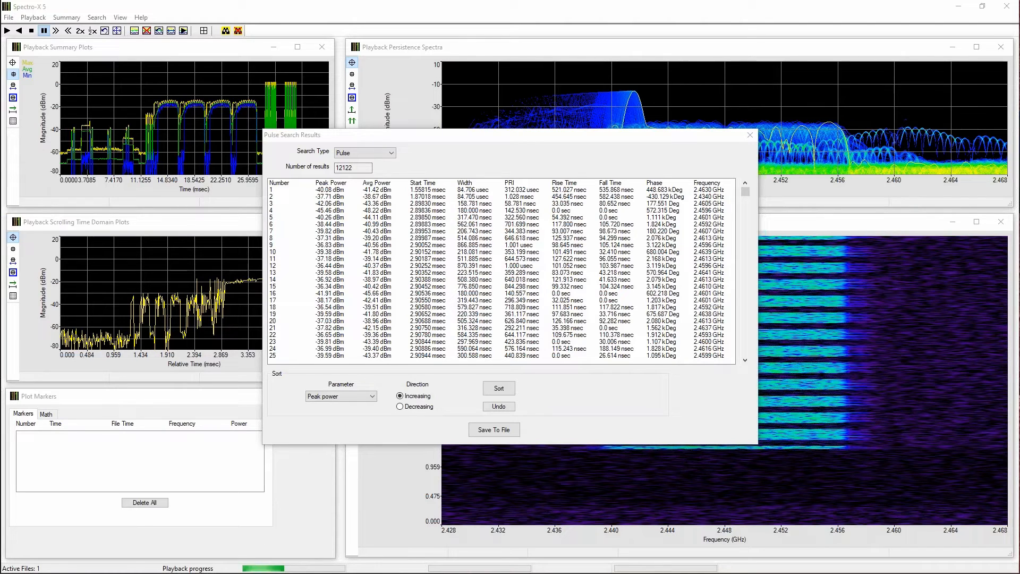
click(453, 135)
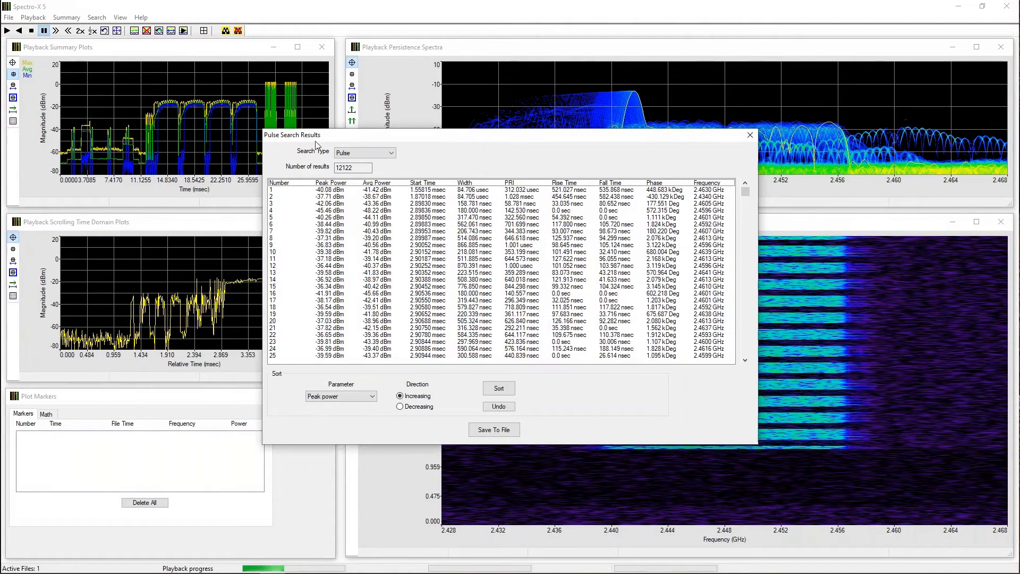
click(358, 397)
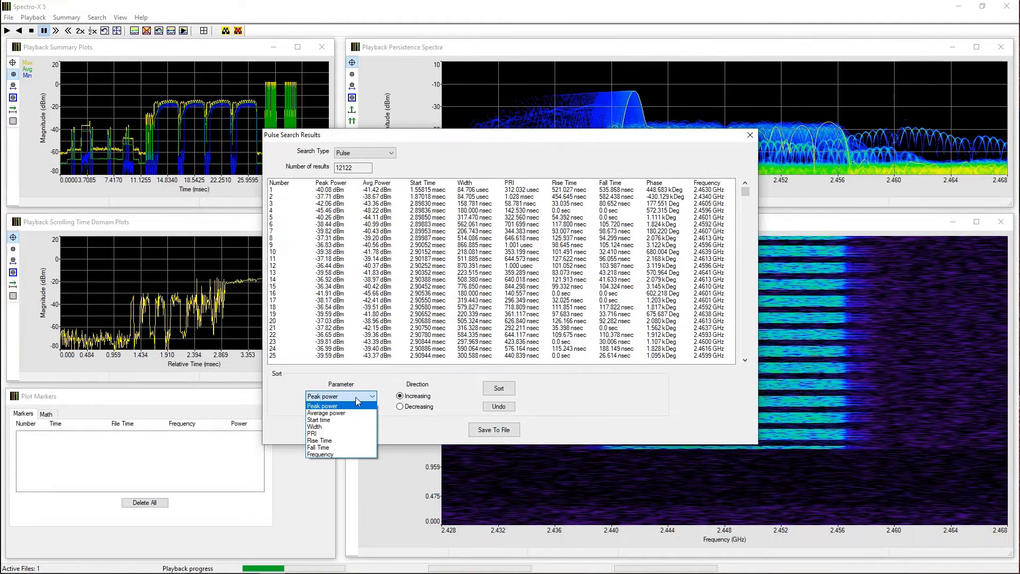
click(343, 427)
click(402, 396)
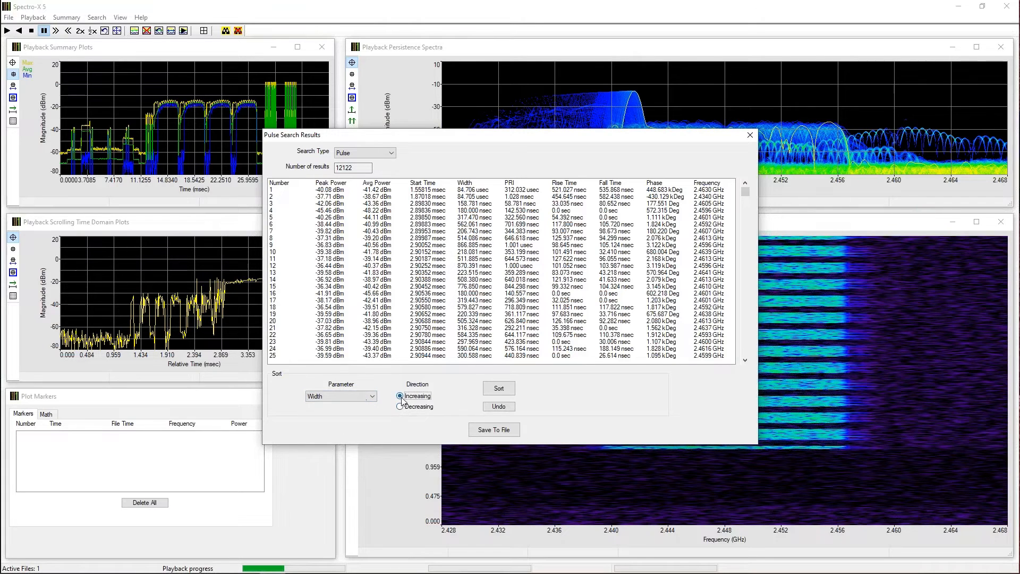
click(503, 391)
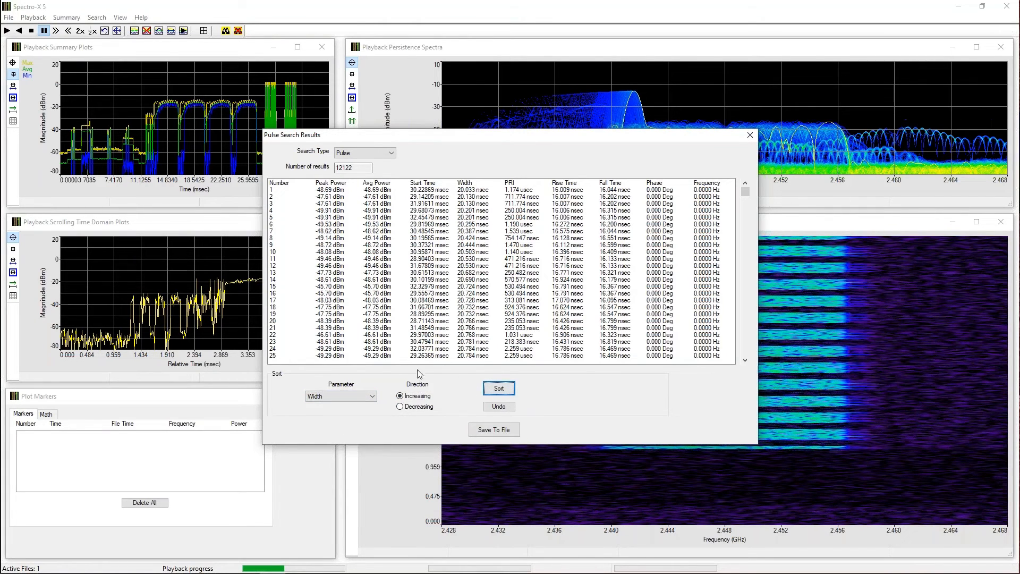
Sort the pulse results by decreasing width and view the spectrogram of the widest pulse.
click(401, 407)
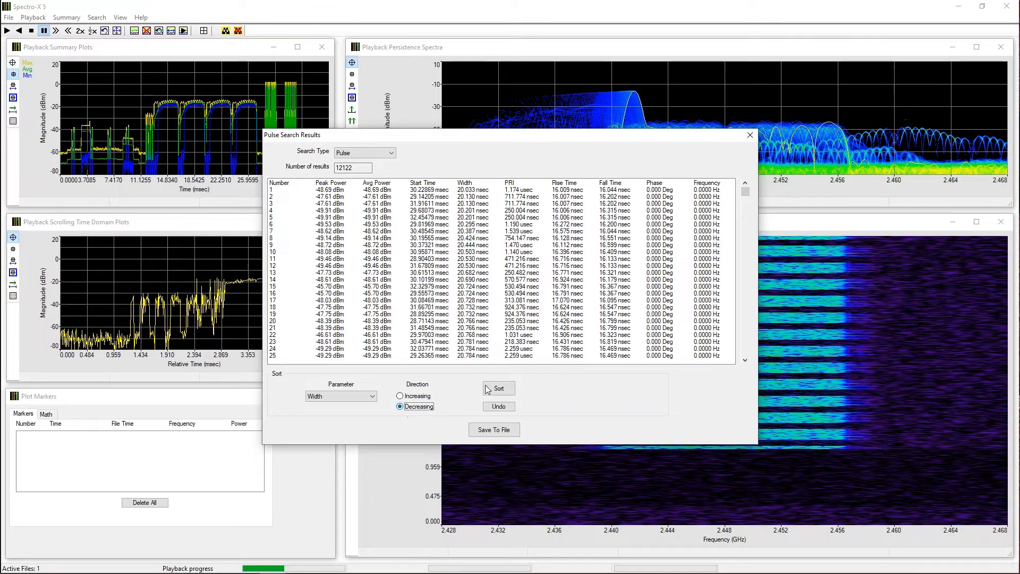
click(499, 389)
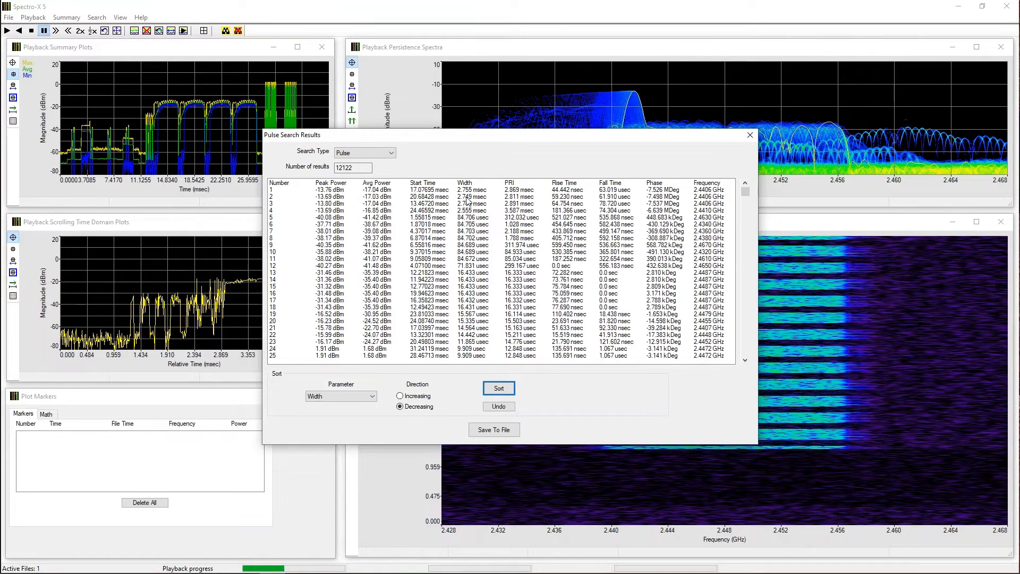
double_click(467, 192)
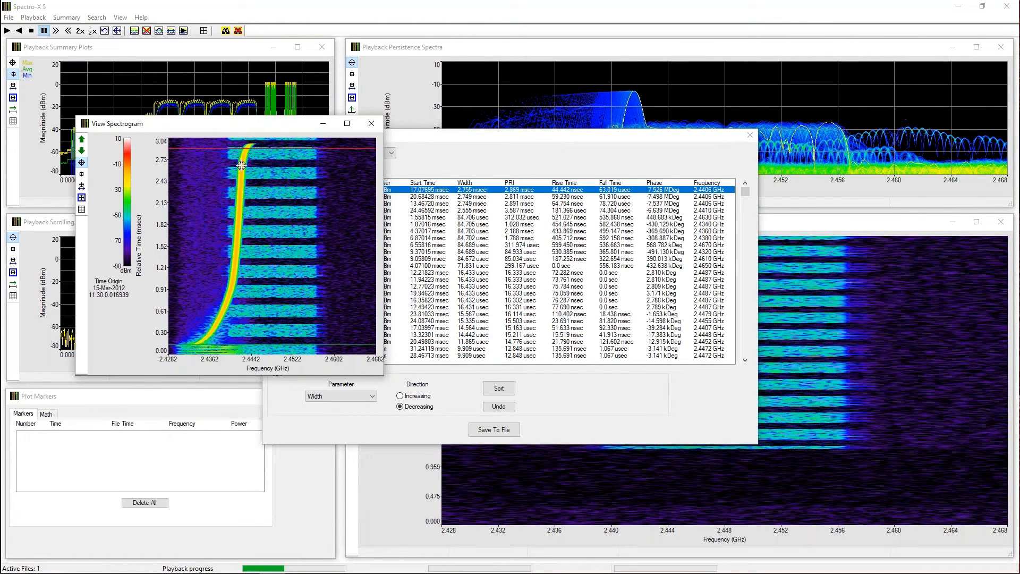
drag(202, 124, 178, 138)
Show the widest pulse in the time domain, and close its views and the pulse results.
right_click(232, 195)
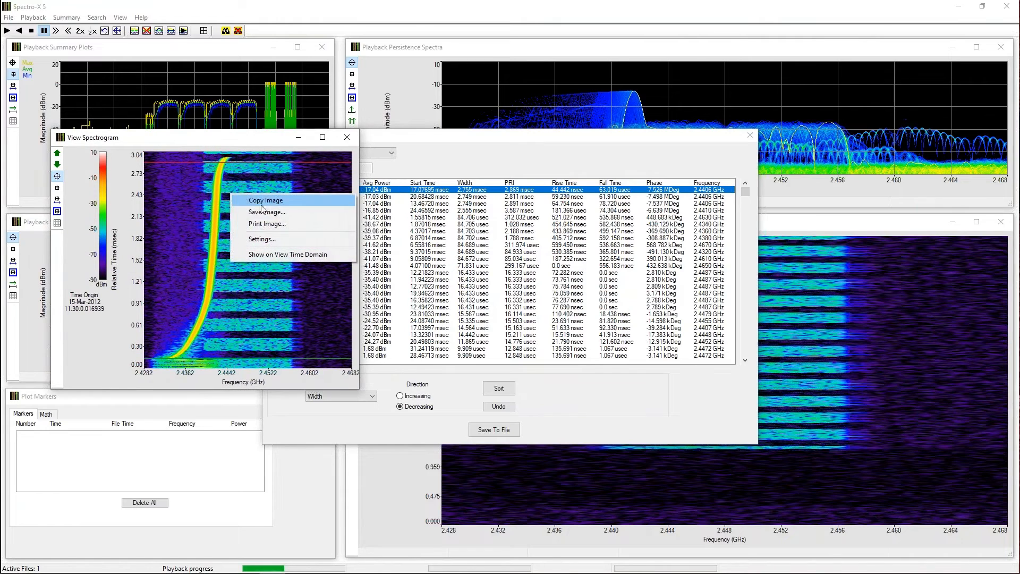
click(271, 254)
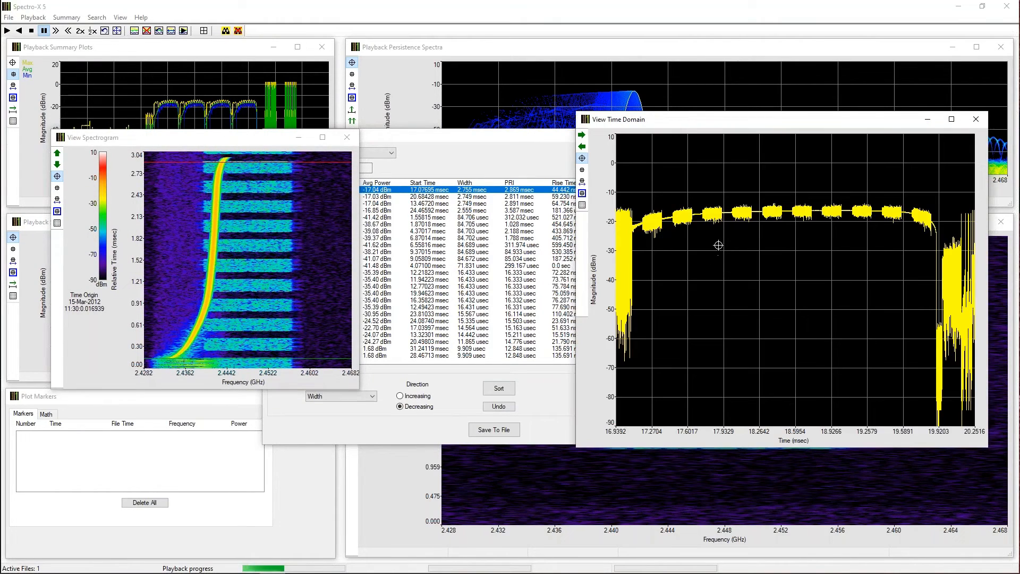
drag(703, 125, 711, 125)
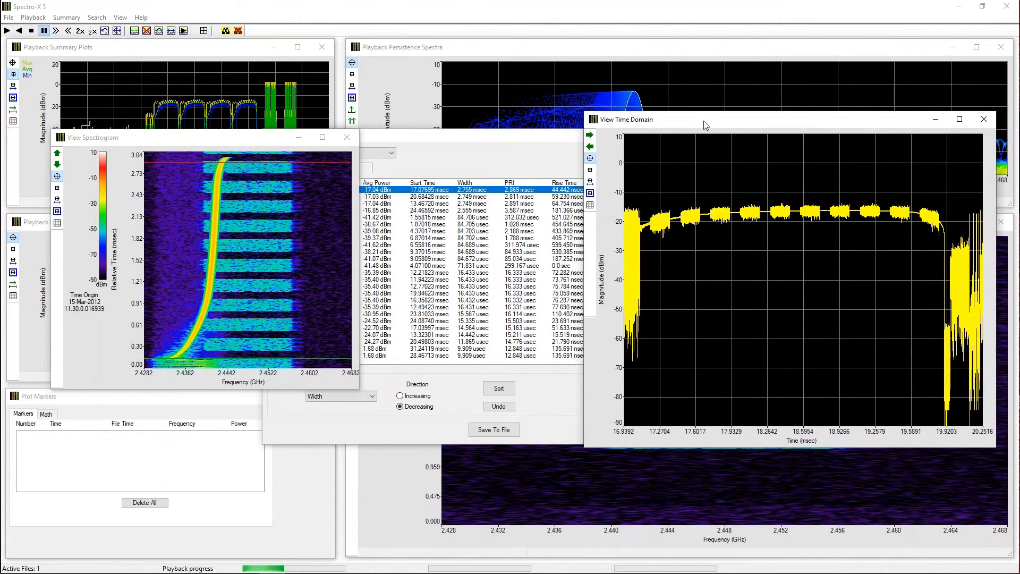
click(986, 121)
click(345, 138)
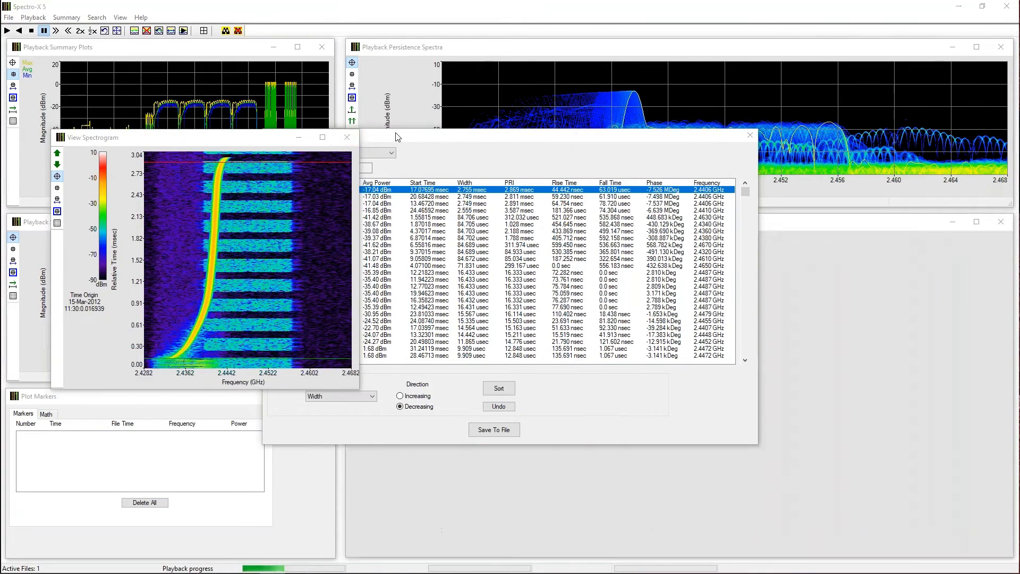
click(746, 138)
Review the available pulse search pruning criteria and close the pruning settings without applying any.
click(97, 18)
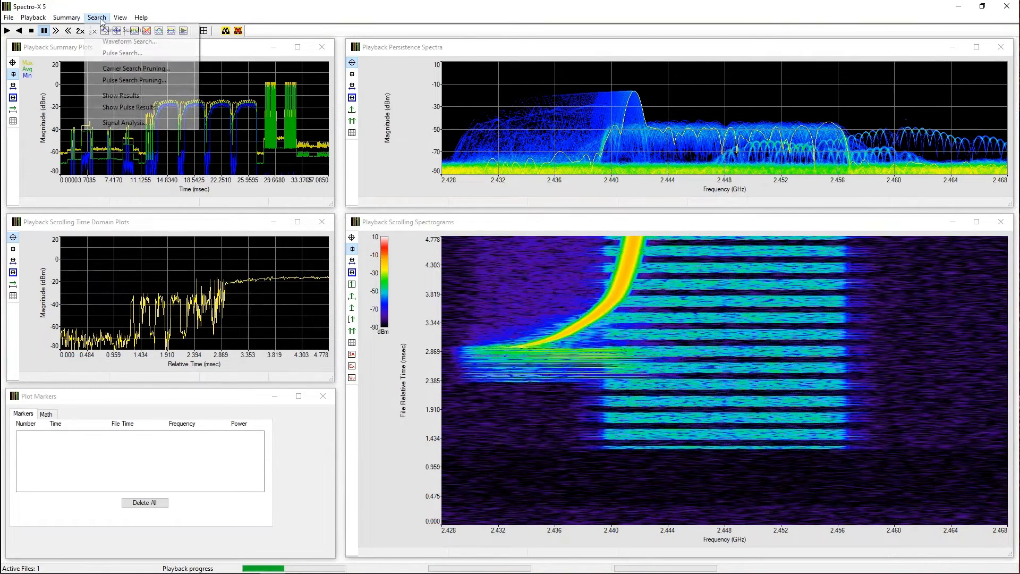
click(112, 80)
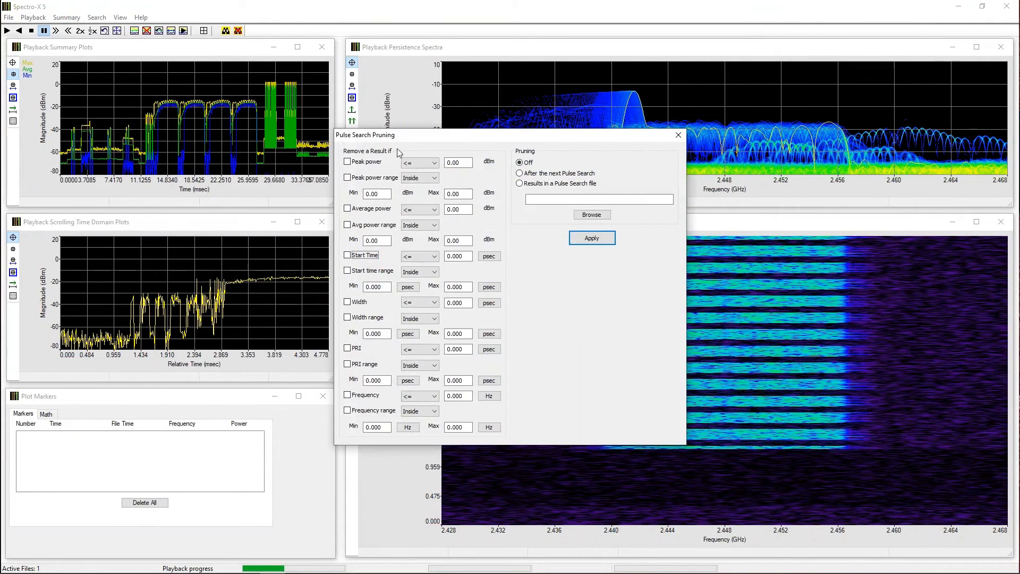
drag(407, 141, 394, 151)
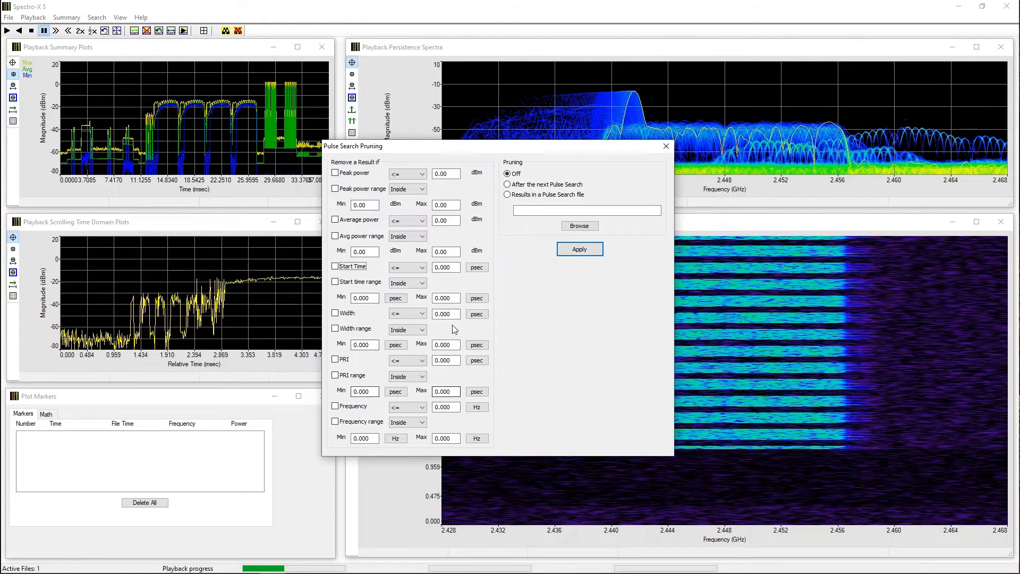
click(667, 148)
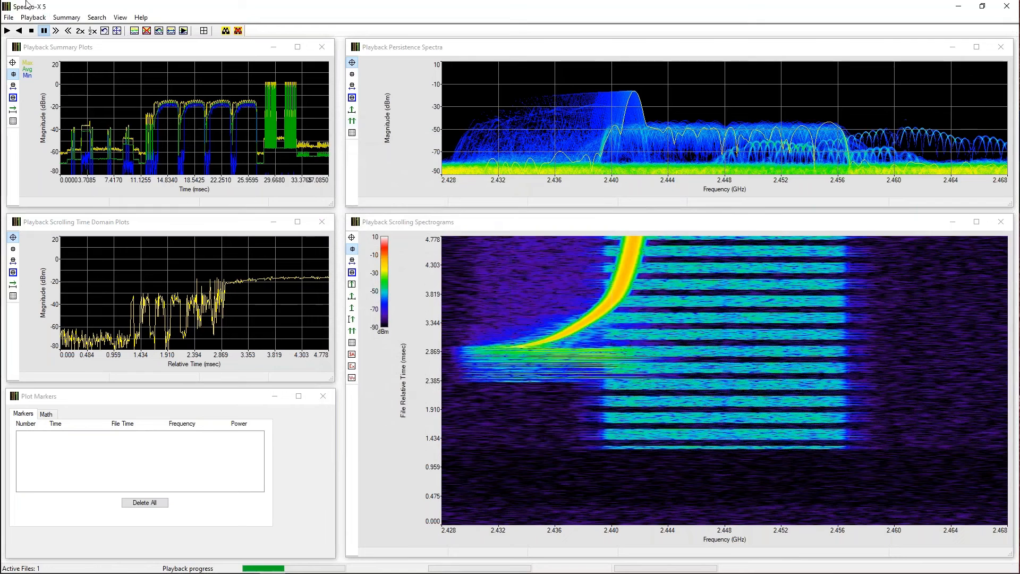
Set up a waveform search using good lfm chirp.xdat as the waveform input file.
click(97, 17)
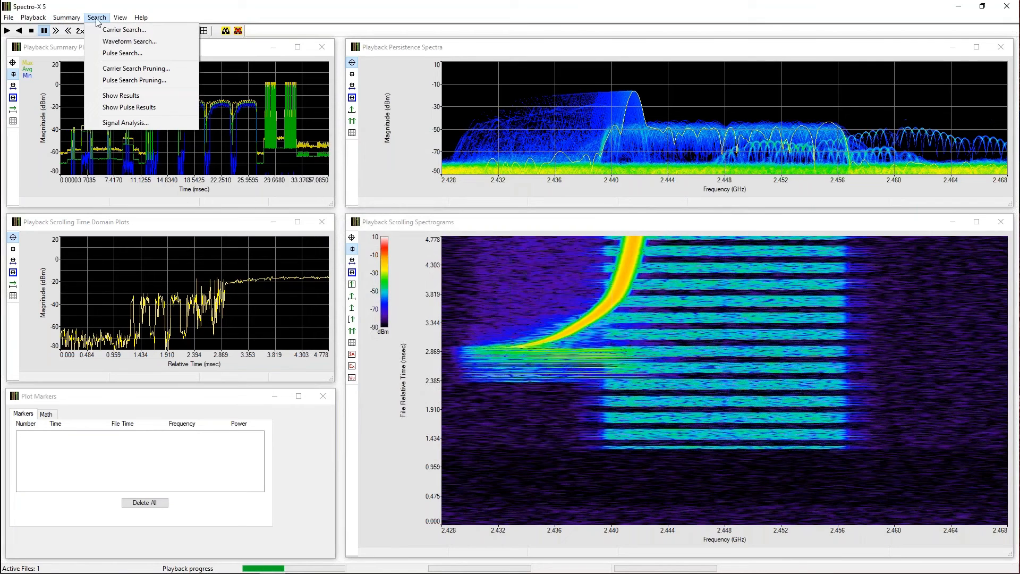
click(114, 42)
drag(458, 127, 436, 137)
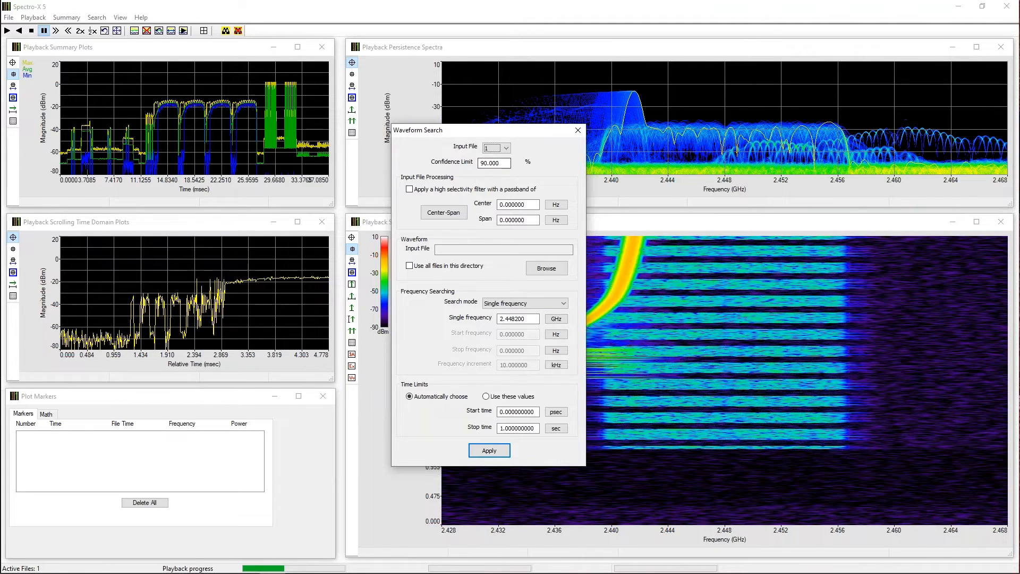
click(560, 267)
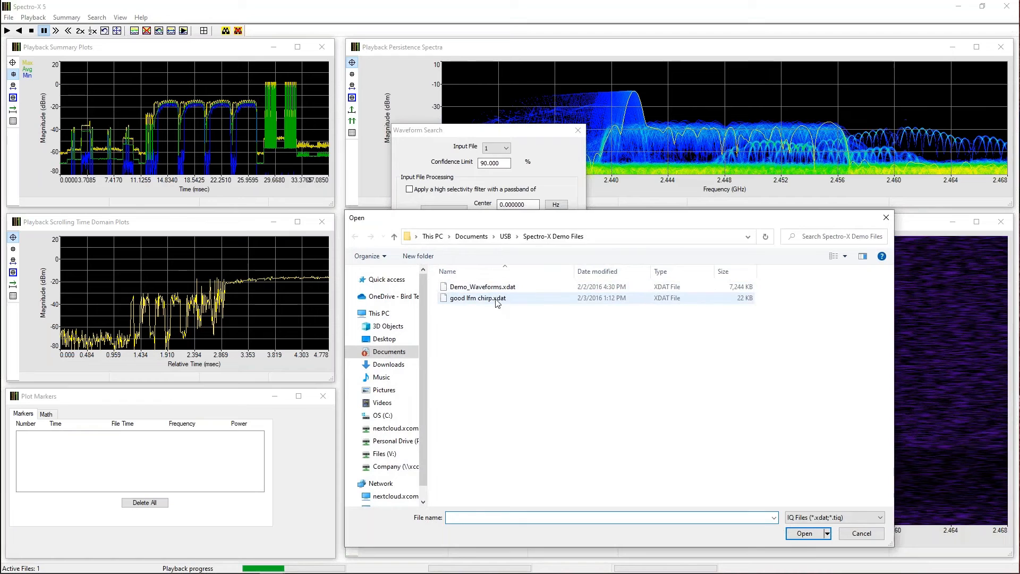
click(490, 298)
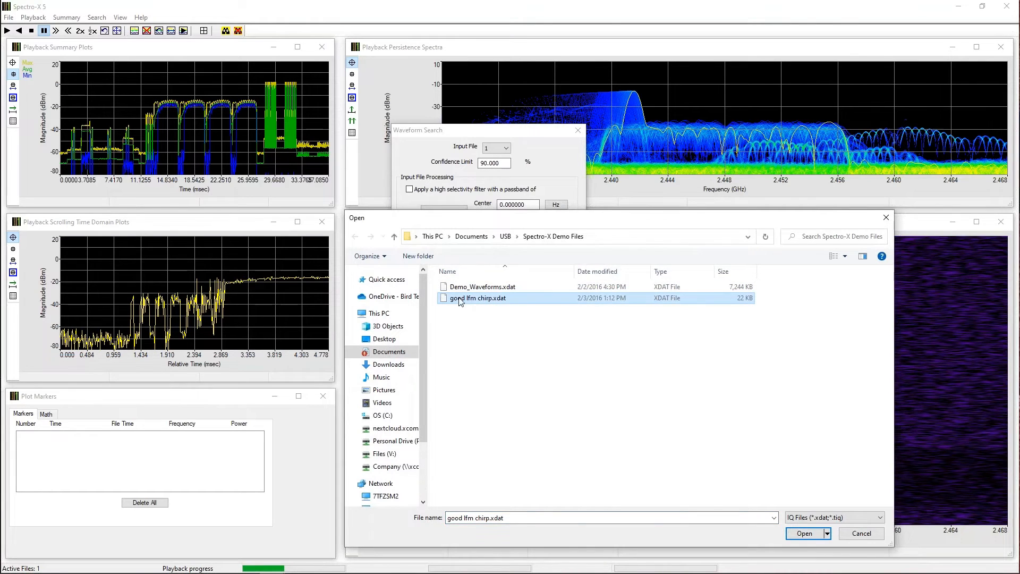
click(805, 533)
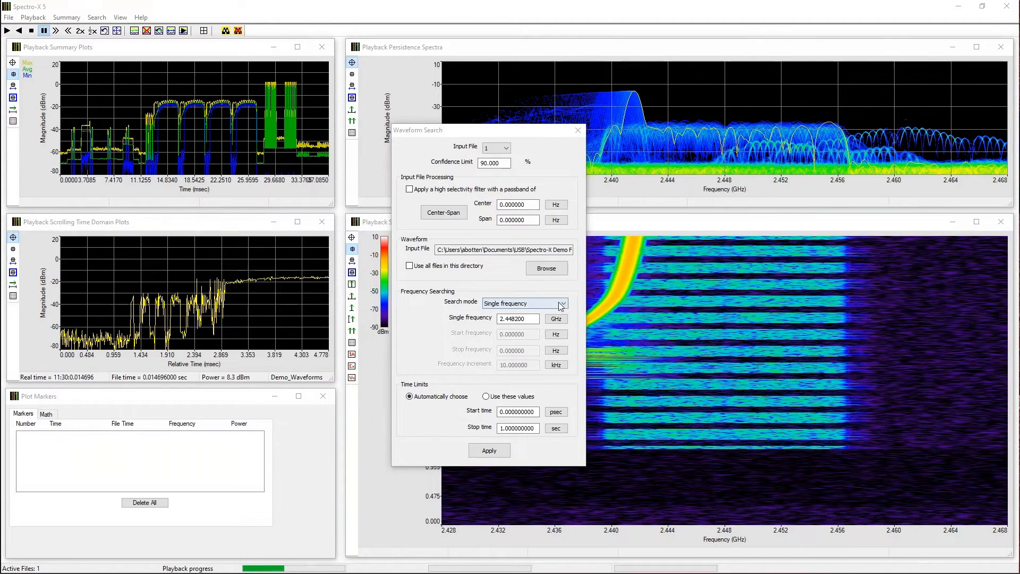
Try the manual limits and manual increment frequency search mode, and return to Single frequency.
click(526, 304)
click(530, 340)
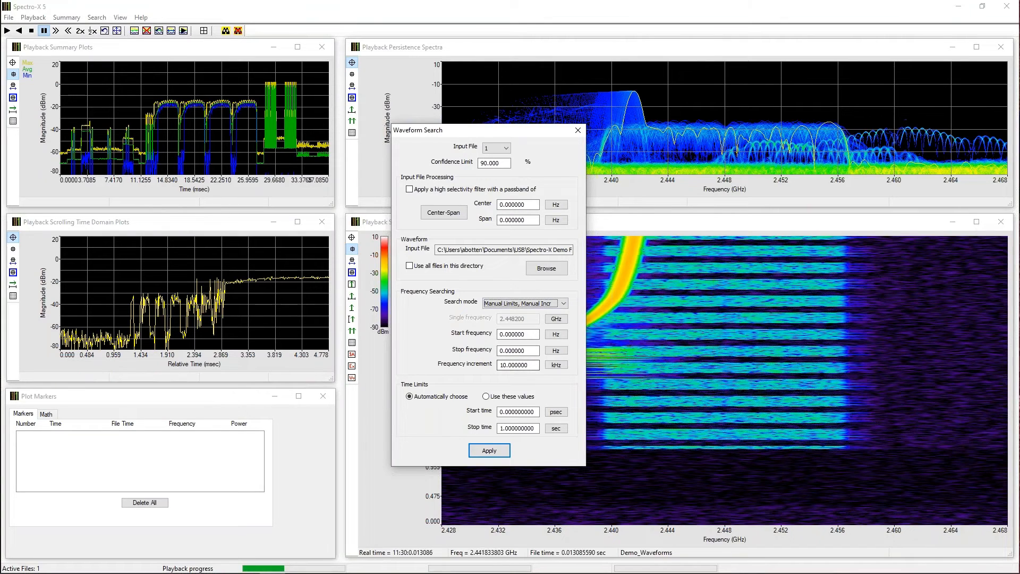
click(522, 305)
click(522, 313)
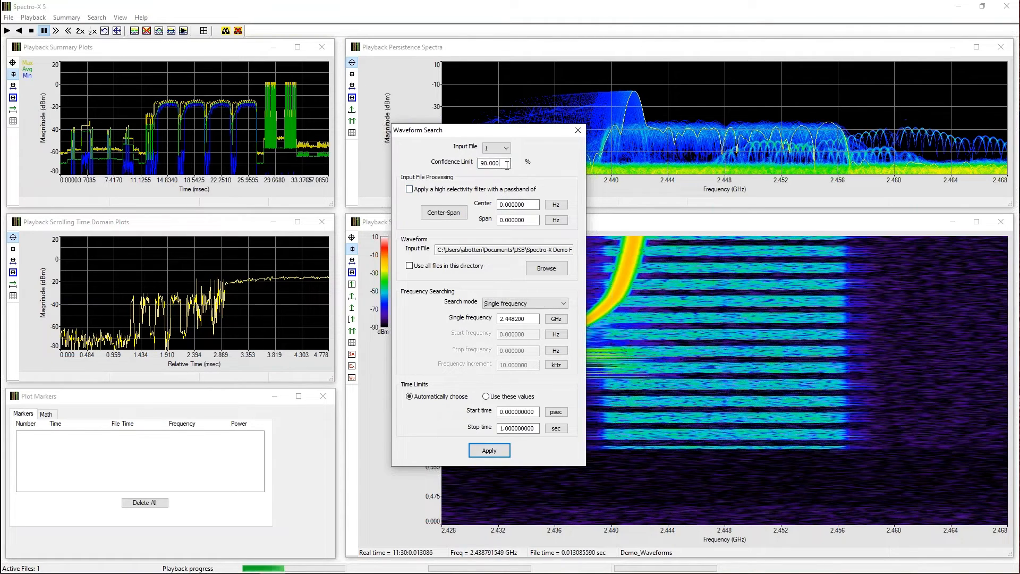
Run the waveform search with a 20% confidence limit and manual time limits, using a start value of 28 and a stop value of 37.
drag(509, 163, 472, 163)
text(20)
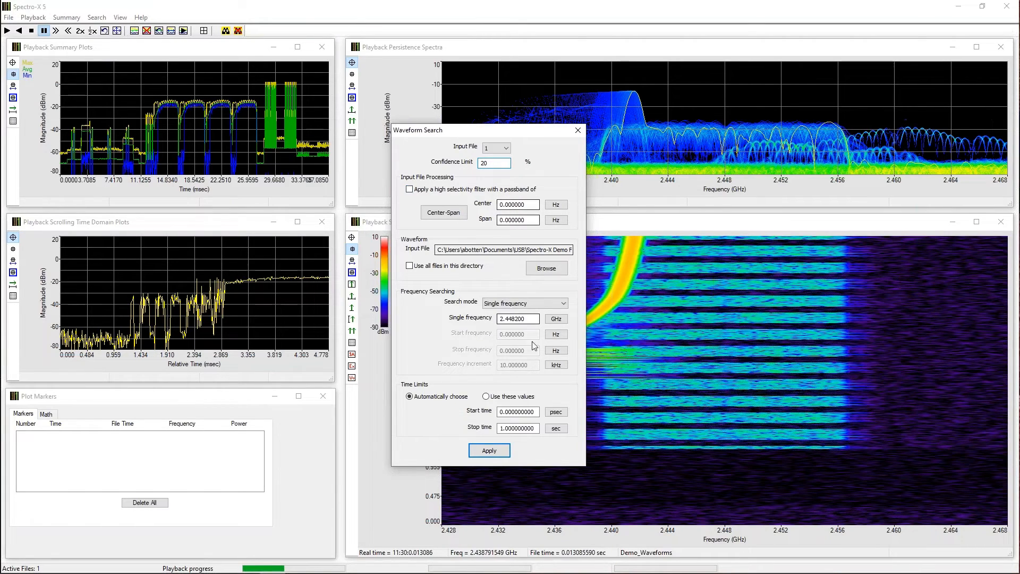
click(490, 397)
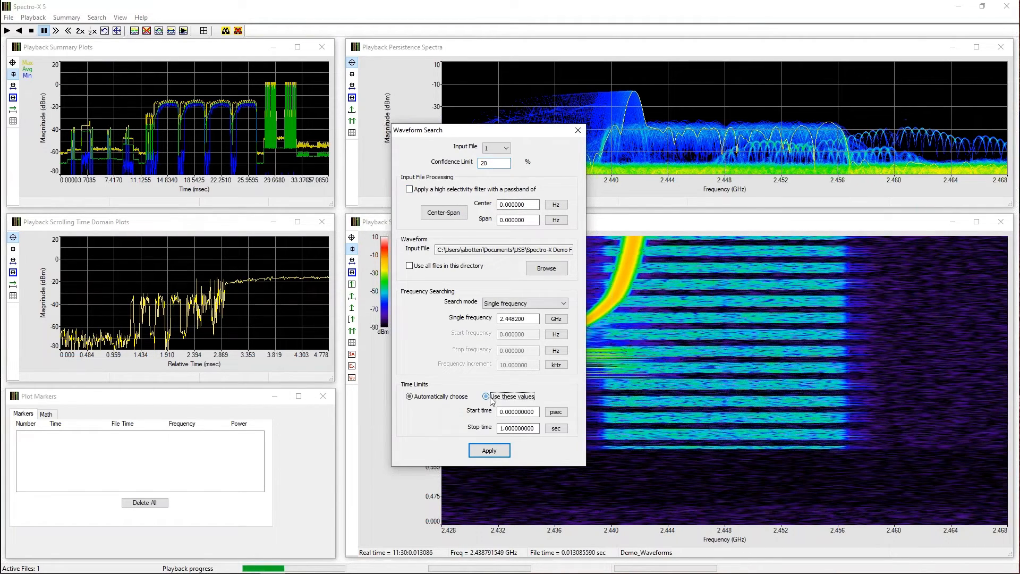
double_click(534, 412)
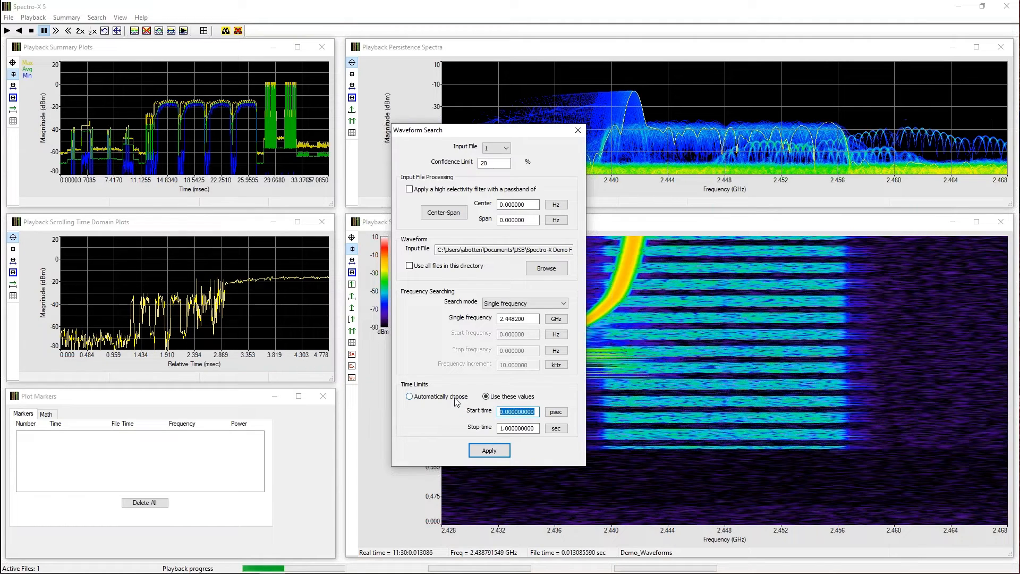
text(28)
double_click(520, 425)
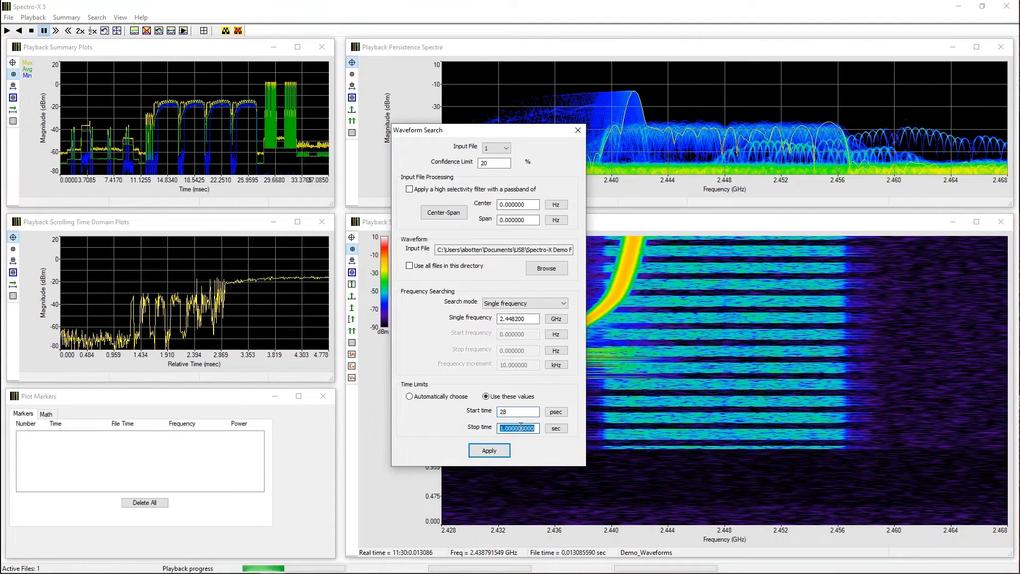
text(37)
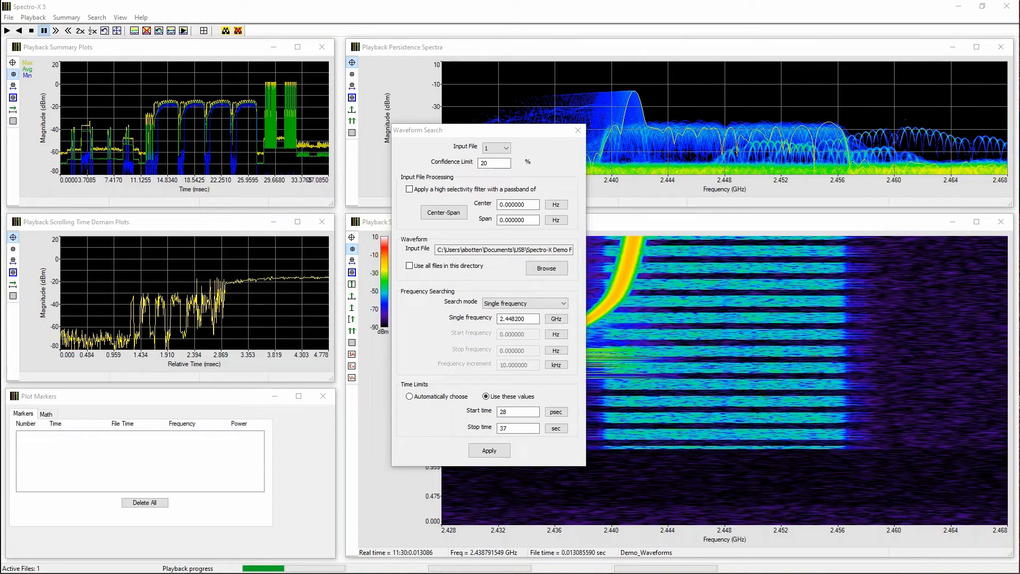
click(461, 144)
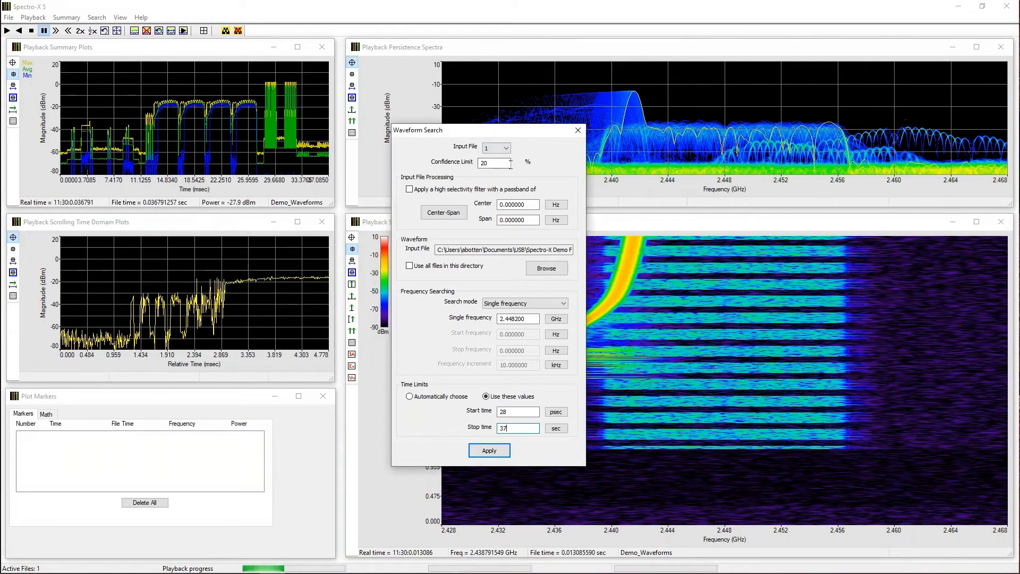
click(489, 450)
click(226, 30)
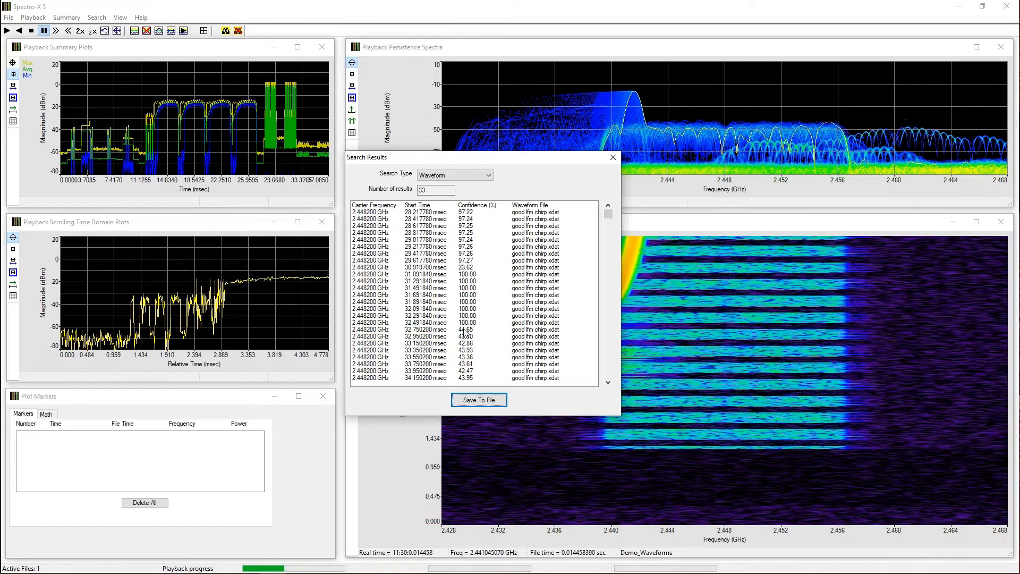
View the spectrograms of the waveform matches starting at 29.217780 msec and 30.919700 msec, and close them and the search results.
double_click(468, 247)
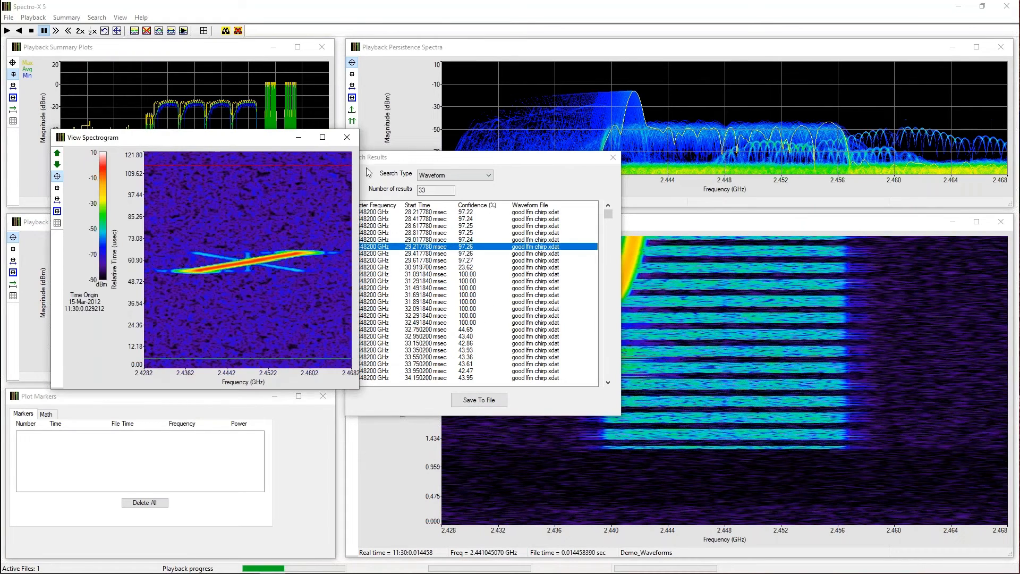
click(345, 138)
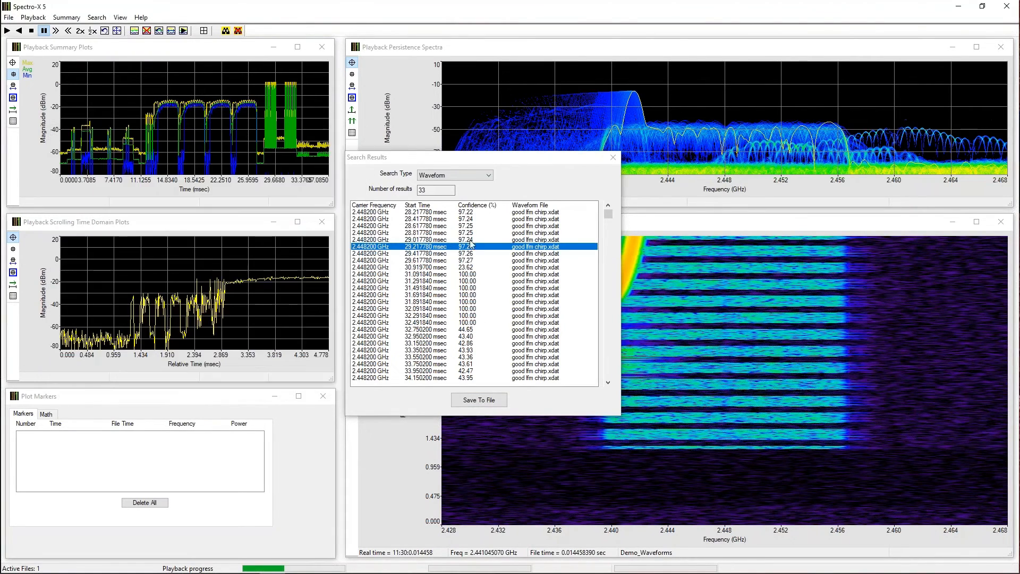
double_click(467, 268)
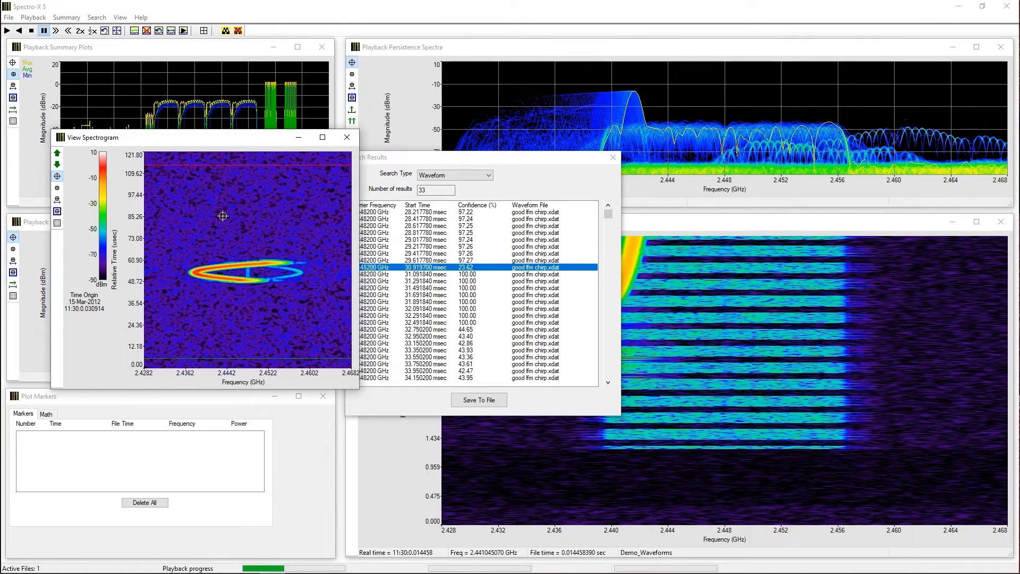
click(347, 138)
click(392, 159)
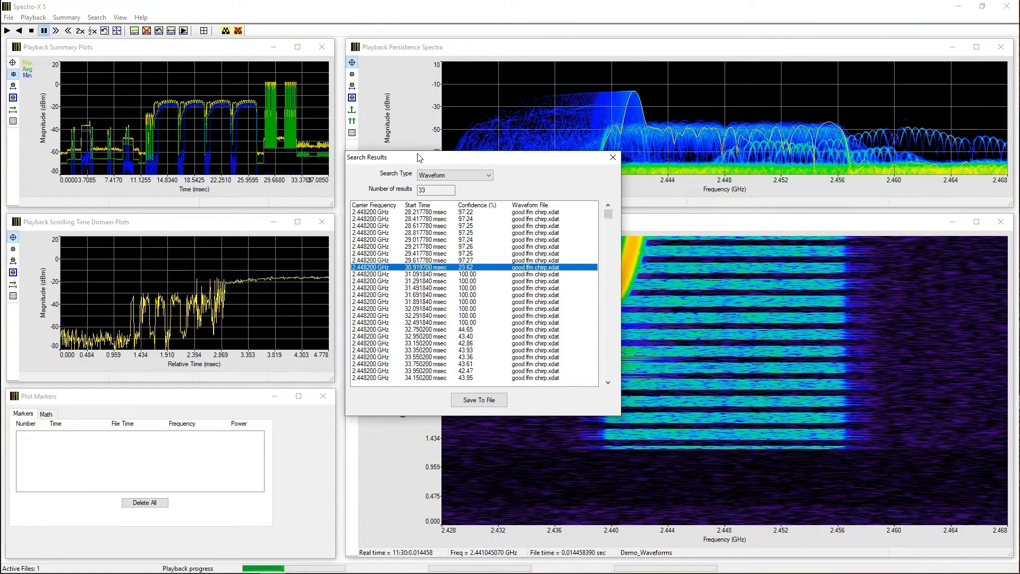
click(612, 161)
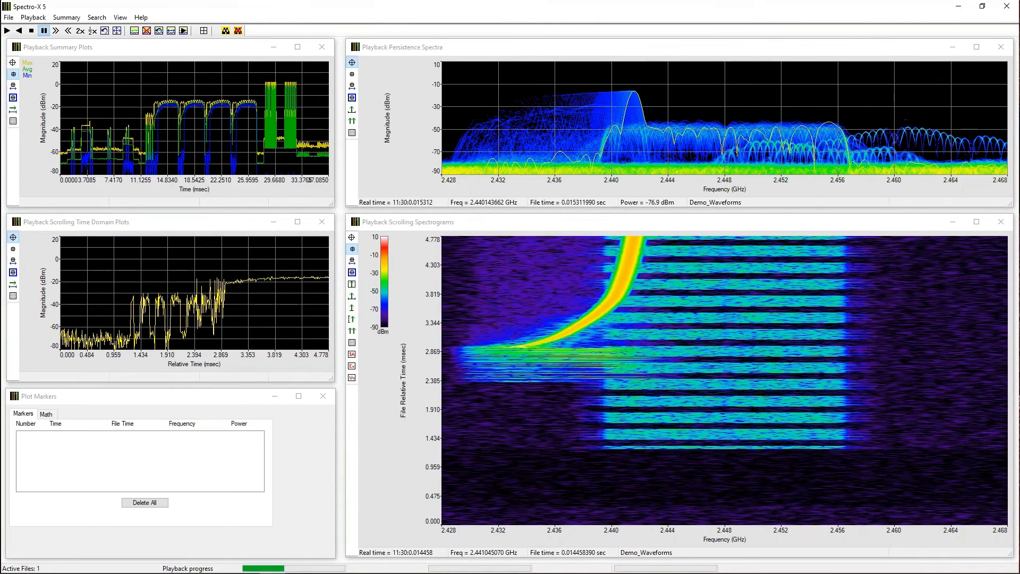